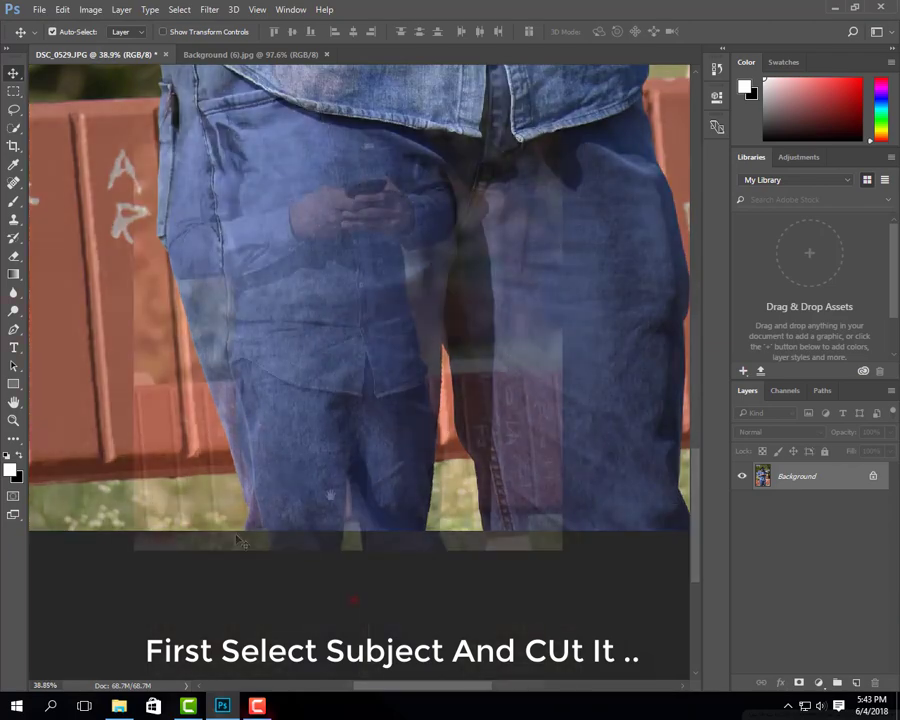
# Start a Pen path at the jeans hem and add anchors up the jeans' left edge
pyautogui.click(13, 329)
pyautogui.click(249, 516)
pyautogui.click(254, 492)
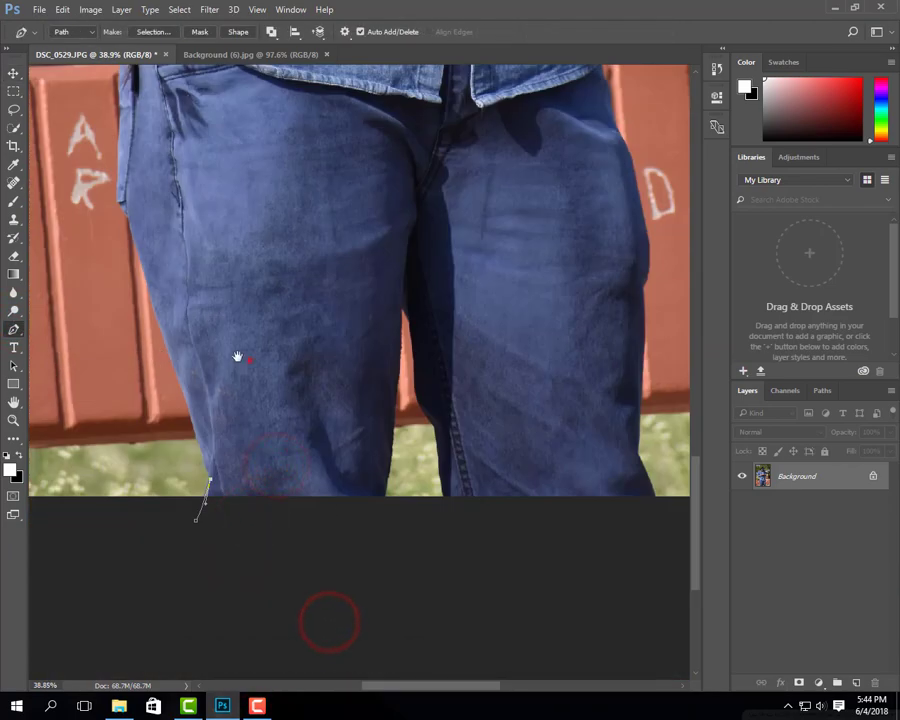
pyautogui.scroll(2, 238, 354)
pyautogui.scroll(2, 220, 380)
pyautogui.click(312, 524)
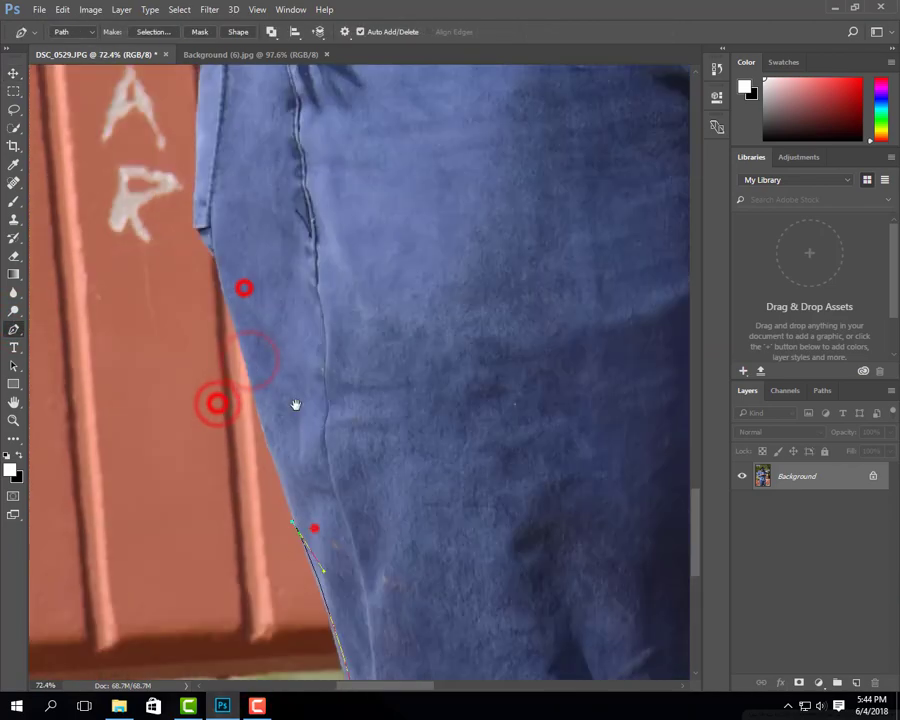
pyautogui.click(240, 345)
# Extend the path to the shirt hem, curving around its corner and up the shirt side
pyautogui.moveTo(230, 307); pyautogui.dragTo(245, 335)
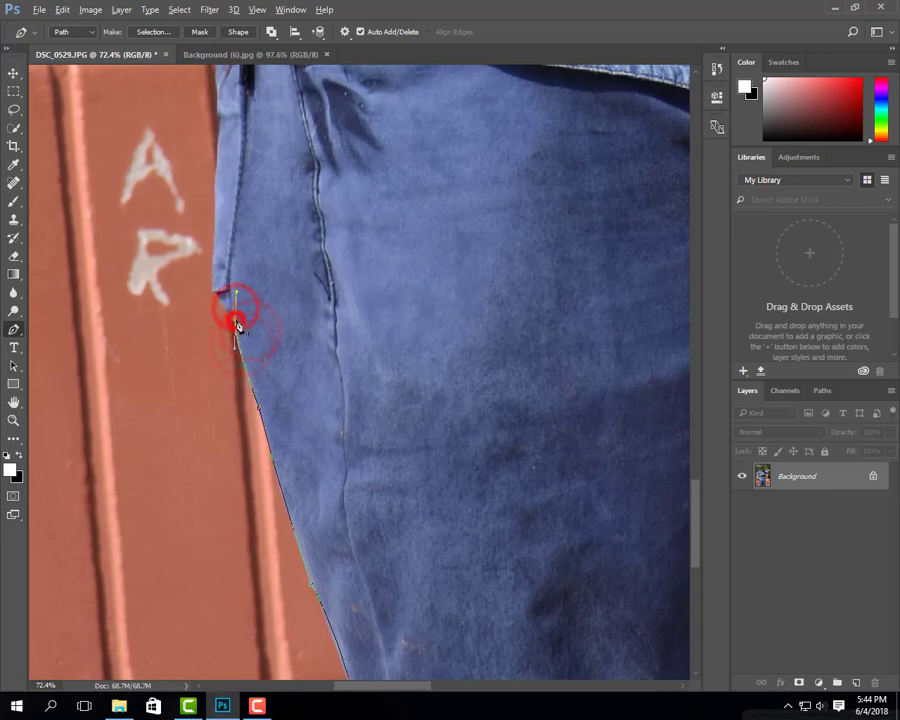
pyautogui.moveTo(215, 275); pyautogui.dragTo(287, 373)
pyautogui.scroll(2, 290, 376)
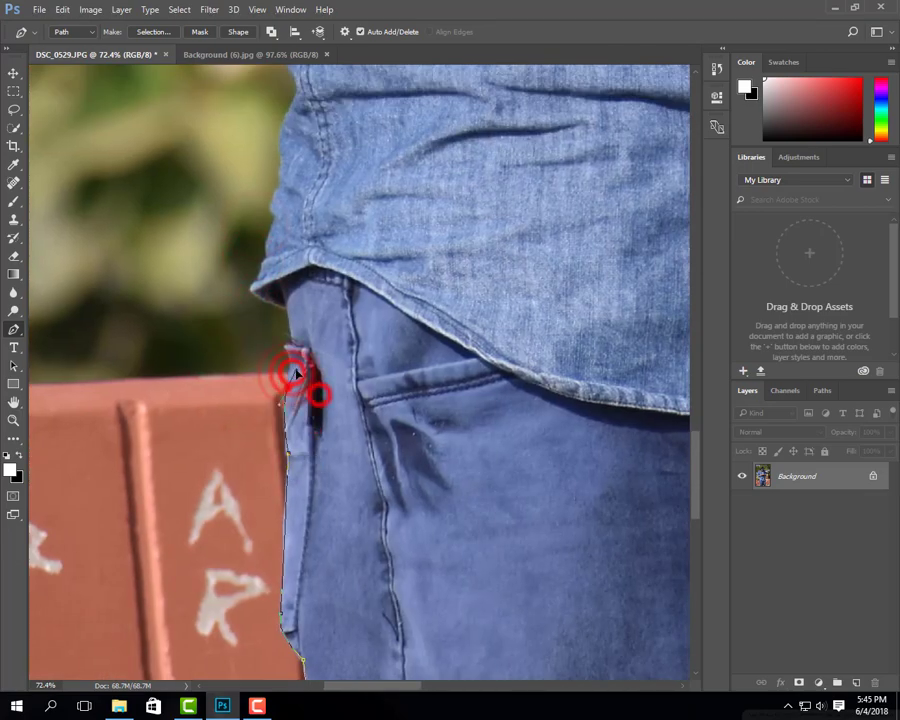
pyautogui.scroll(1, 291, 397)
pyautogui.scroll(3, 359, 366)
pyautogui.moveTo(232, 431); pyautogui.dragTo(277, 464)
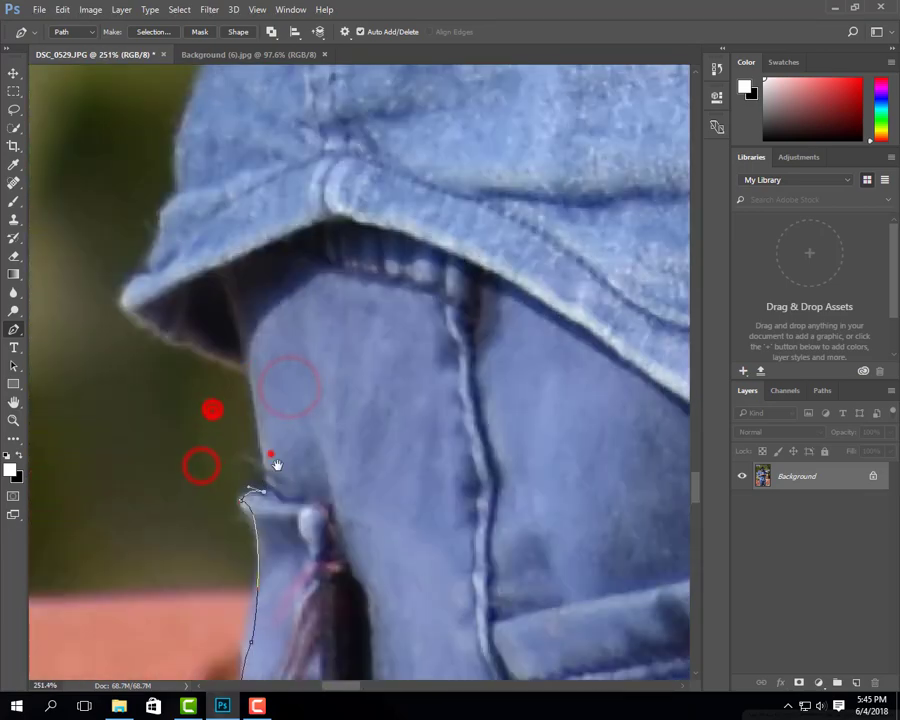
pyautogui.click(124, 299)
pyautogui.click(247, 373)
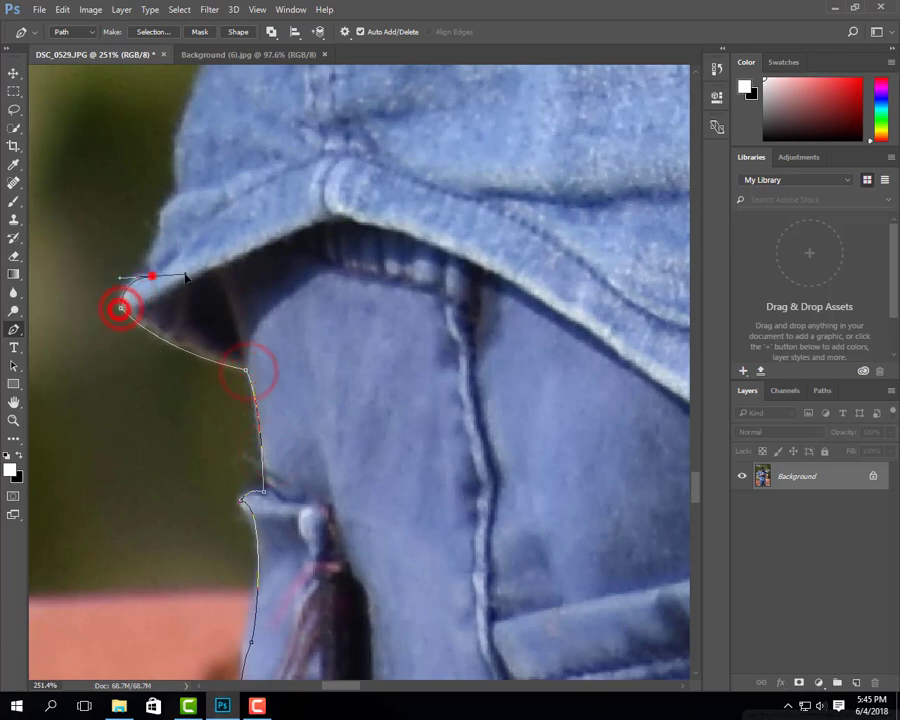
pyautogui.scroll(1, 150, 258)
pyautogui.scroll(4, 152, 252)
pyautogui.moveTo(157, 318); pyautogui.dragTo(194, 243)
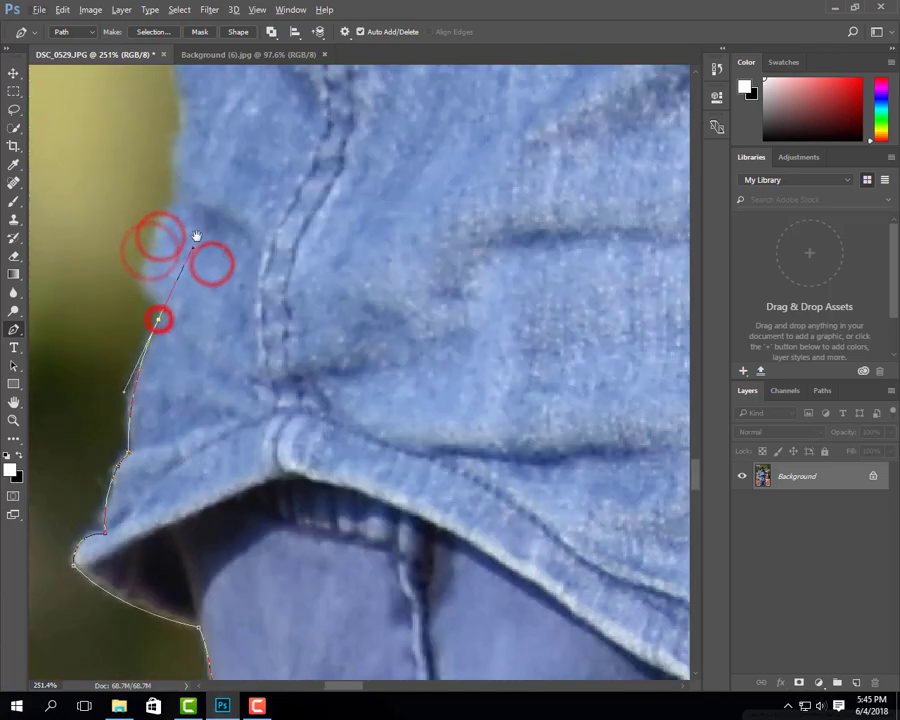
pyautogui.scroll(-2, 196, 236)
# Add anchors up the shirt's side edge, curving the path along it
pyautogui.click(182, 336)
pyautogui.click(198, 296)
pyautogui.click(201, 247)
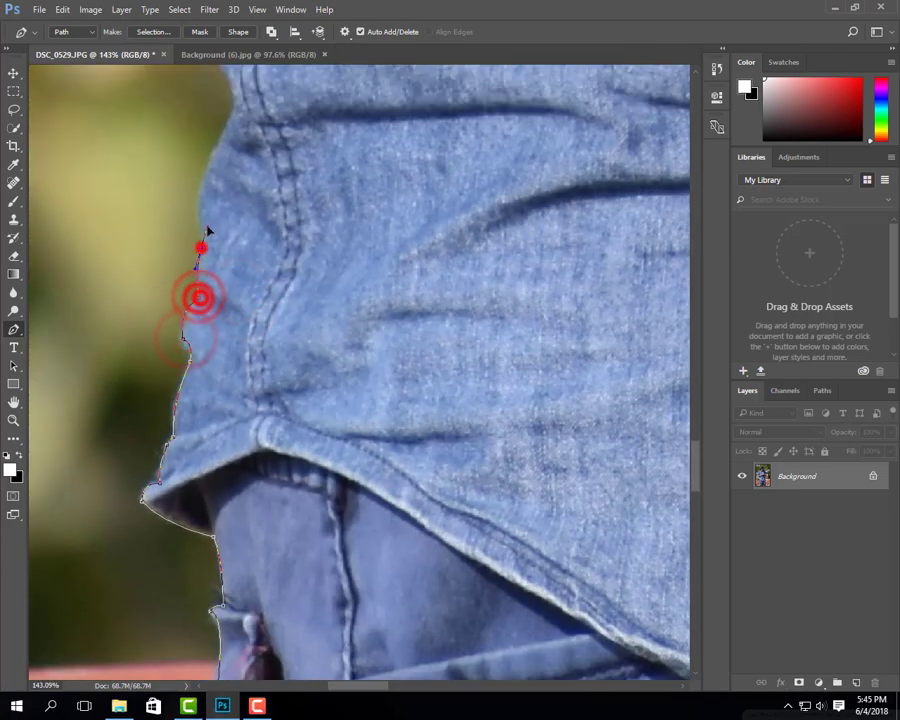
pyautogui.click(195, 199)
pyautogui.click(228, 123)
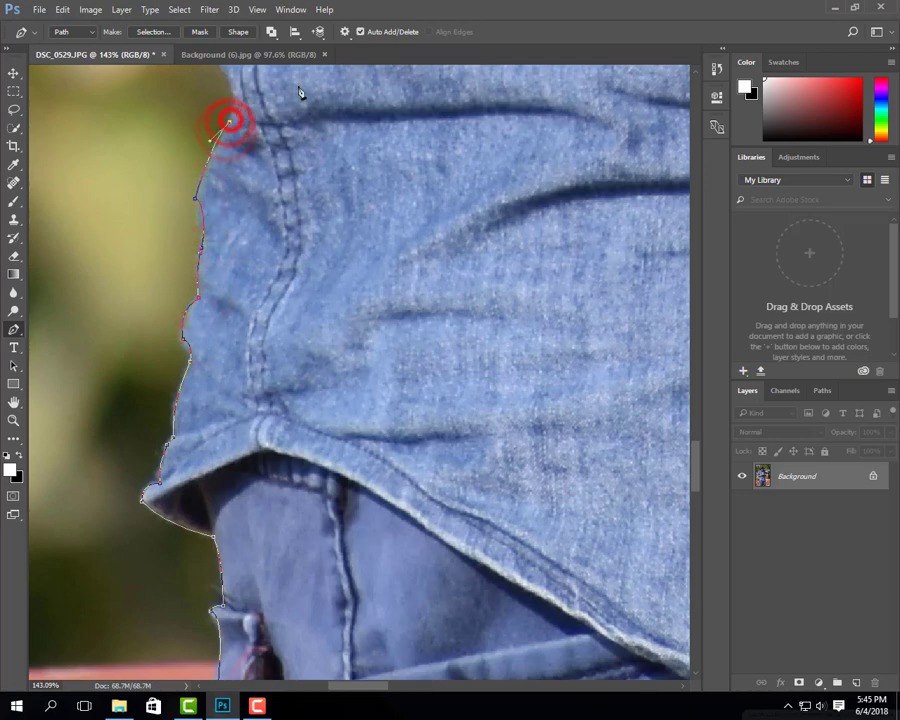
pyautogui.moveTo(237, 30); pyautogui.dragTo(307, 318)
pyautogui.click(283, 383)
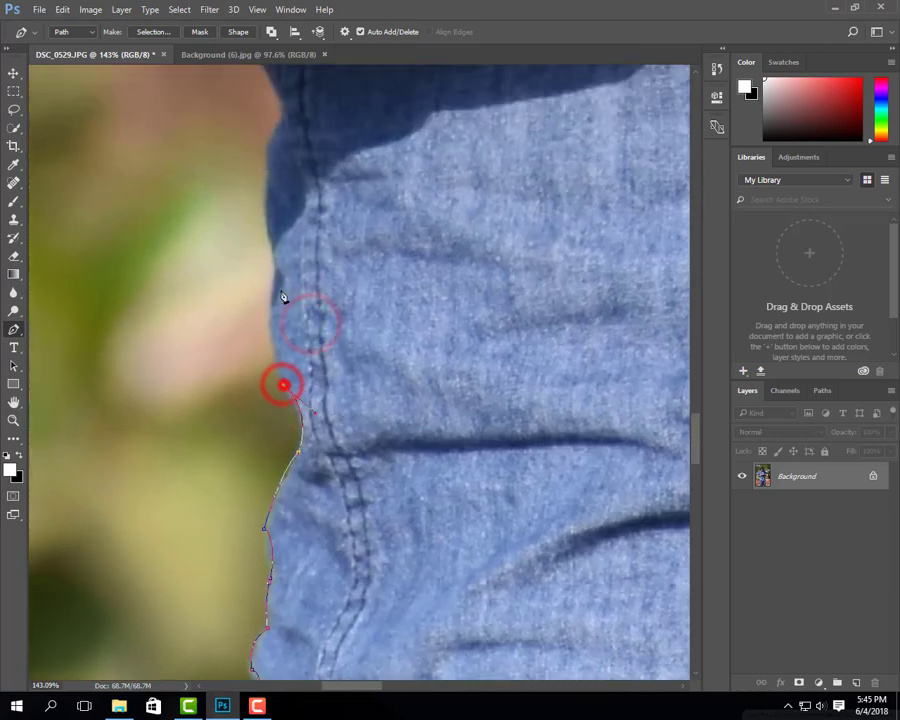
pyautogui.moveTo(275, 270)
pyautogui.mouseDown()
pyautogui.moveTo(285, 205)
pyautogui.moveTo(245, 357)
pyautogui.mouseUp()
pyautogui.moveTo(234, 258); pyautogui.dragTo(252, 207)
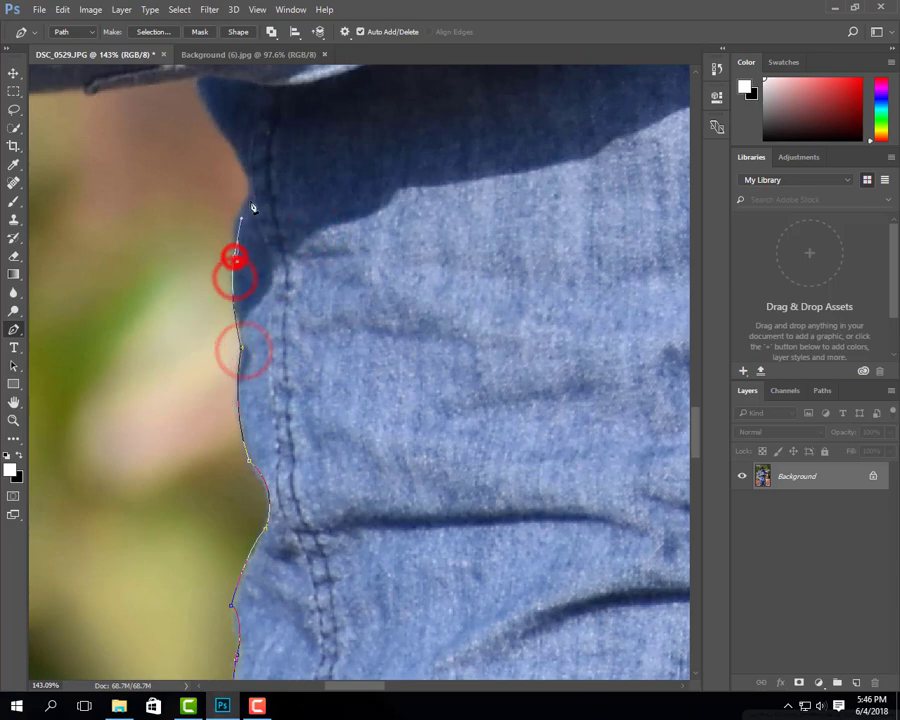
pyautogui.scroll(3, 252, 203)
# Trace curved anchors along the sleeve's underside and around the elbow corner
pyautogui.click(236, 198)
pyautogui.click(283, 212)
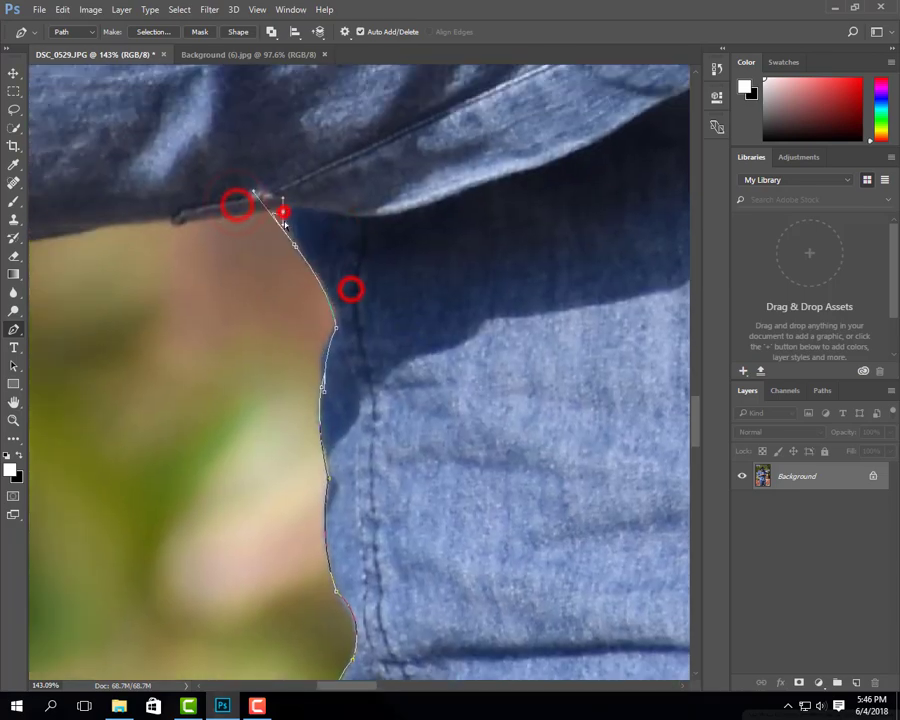
pyautogui.moveTo(215, 225); pyautogui.dragTo(397, 264)
pyautogui.moveTo(305, 263)
pyautogui.mouseDown()
pyautogui.moveTo(240, 285)
pyautogui.moveTo(397, 332)
pyautogui.mouseUp()
pyautogui.moveTo(195, 351); pyautogui.dragTo(165, 325)
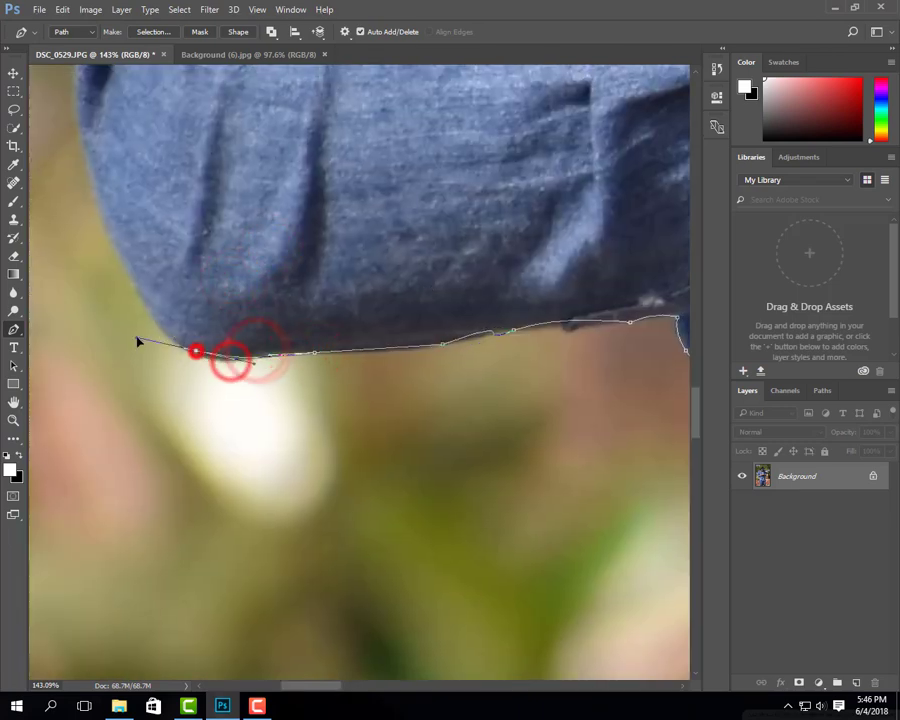
pyautogui.moveTo(495, 341); pyautogui.dragTo(575, 370)
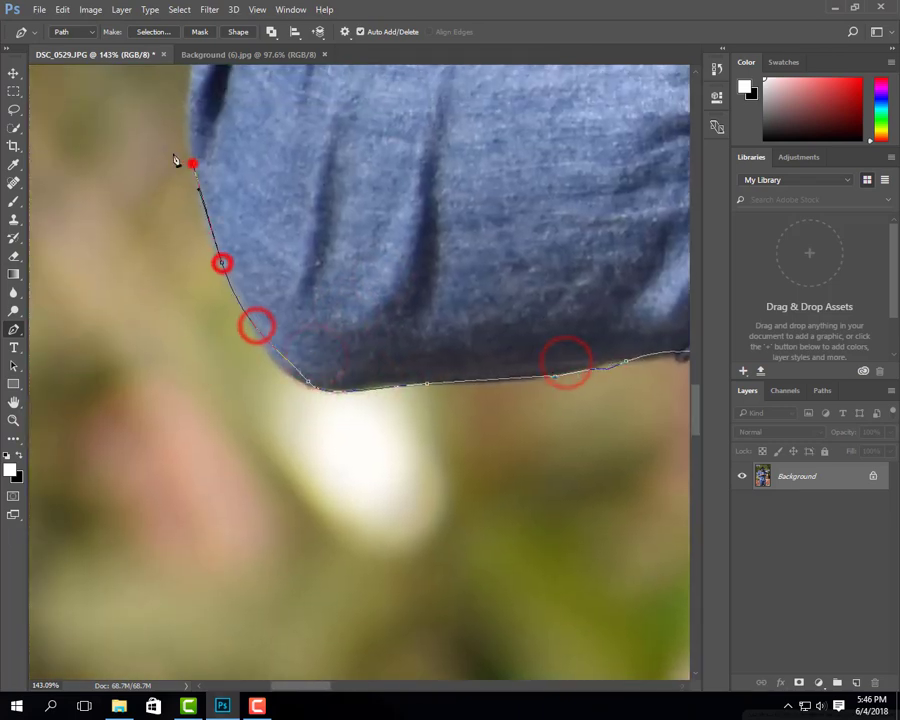
pyautogui.moveTo(228, 272); pyautogui.dragTo(146, 124)
pyautogui.scroll(-3, 228, 272)
# Add anchors up the outer arm and along the shoulder toward the neck
pyautogui.moveTo(230, 278); pyautogui.dragTo(325, 375)
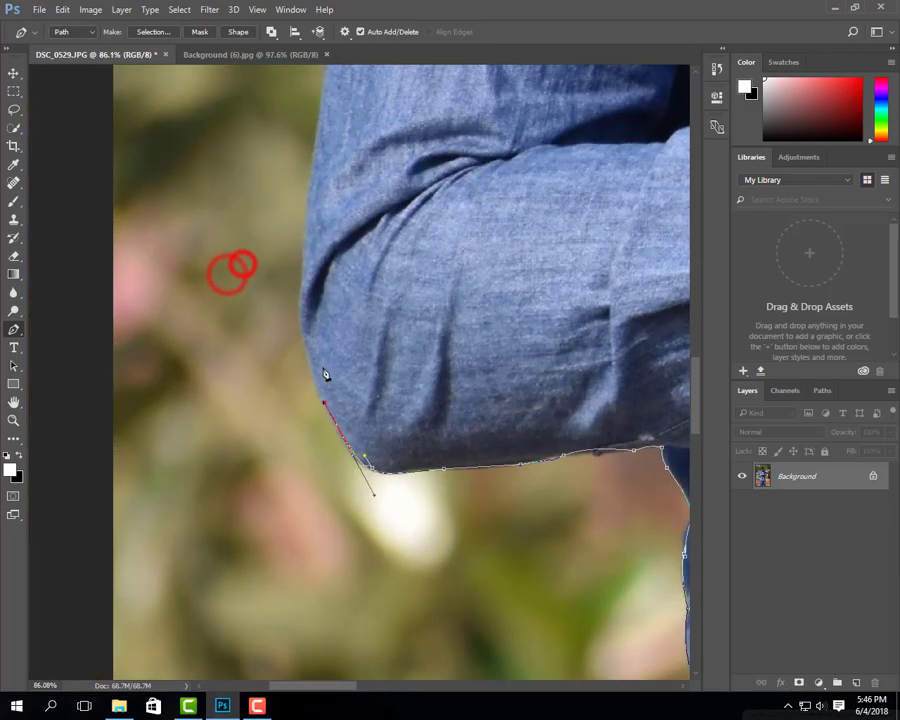
pyautogui.scroll(3, 311, 256)
pyautogui.scroll(3, 276, 258)
pyautogui.click(247, 275)
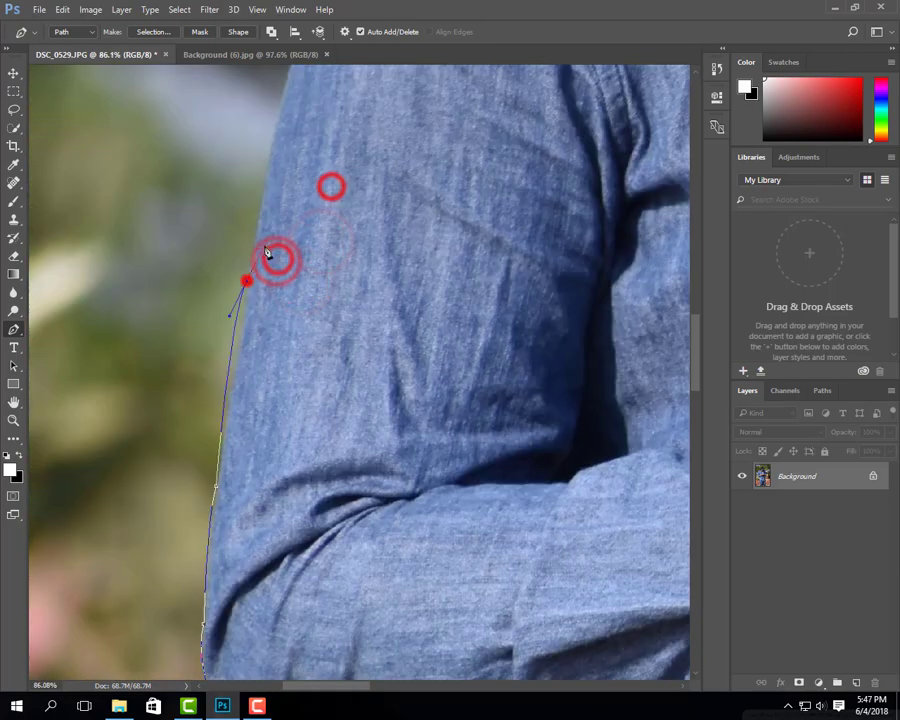
pyautogui.scroll(3, 286, 256)
pyautogui.click(286, 270)
pyautogui.scroll(3, 286, 270)
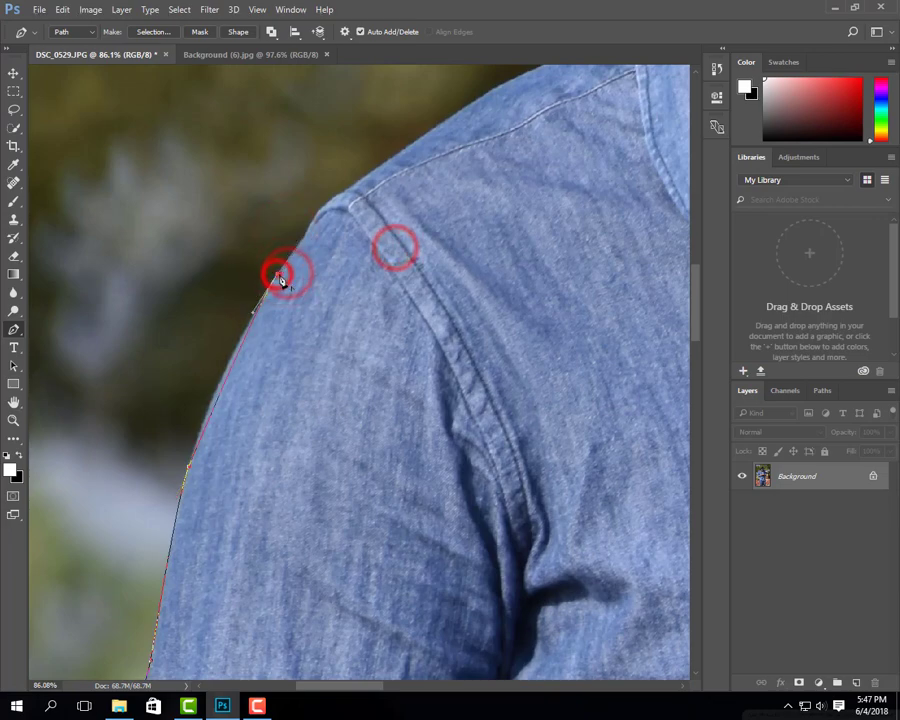
pyautogui.scroll(3, 280, 274)
pyautogui.click(277, 275)
pyautogui.scroll(3, 277, 268)
pyautogui.click(314, 295)
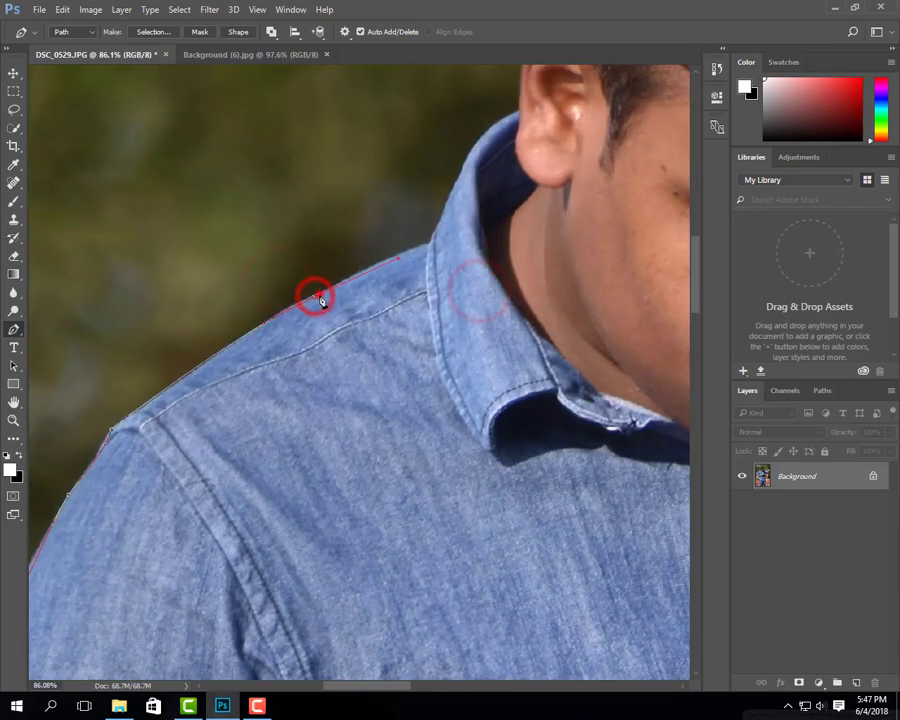
# Curve the path around the top of the ear to the hairline
pyautogui.scroll(3, 432, 246)
pyautogui.scroll(3, 420, 230)
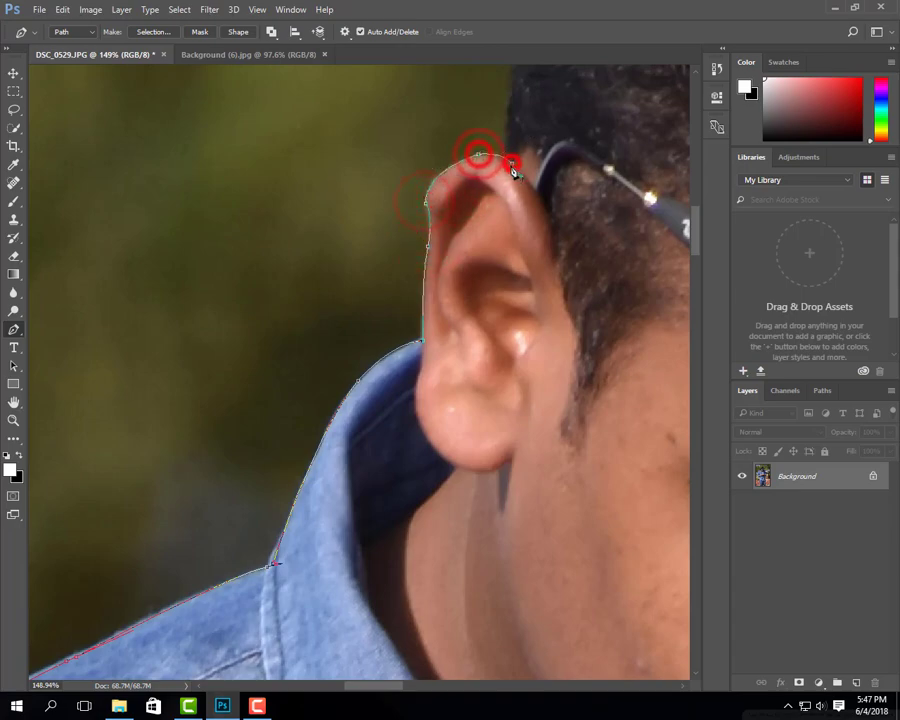
pyautogui.scroll(-5, 542, 212)
pyautogui.moveTo(454, 470); pyautogui.dragTo(278, 460)
pyautogui.click(212, 328)
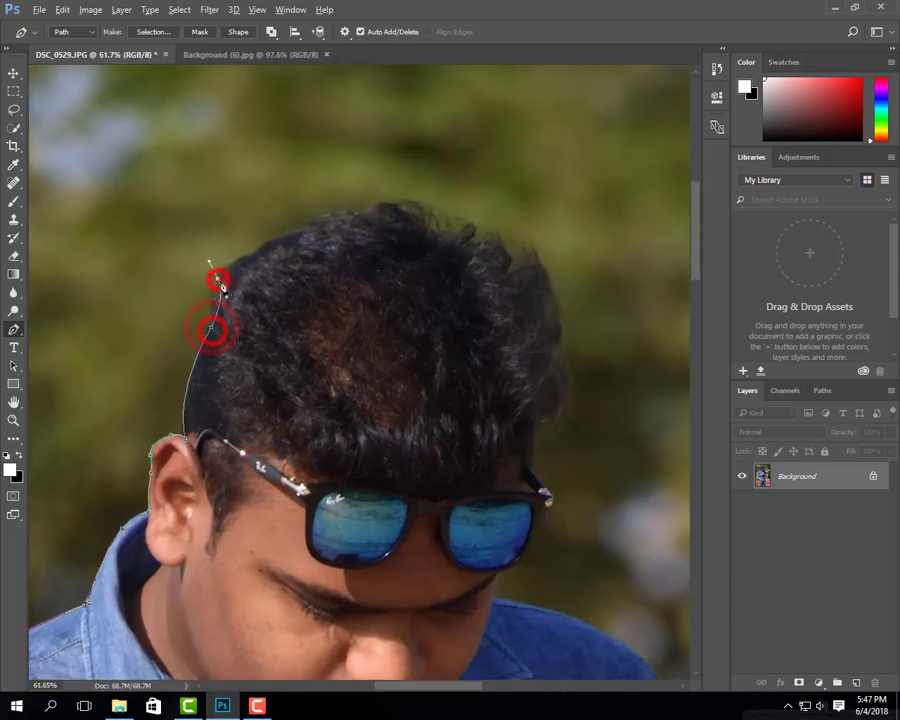
# Trace anchors over the hair, around the sunglasses arm and down the face side
pyautogui.click(332, 186)
pyautogui.click(472, 180)
pyautogui.click(598, 368)
pyautogui.scroll(3, 520, 416)
pyautogui.click(474, 407)
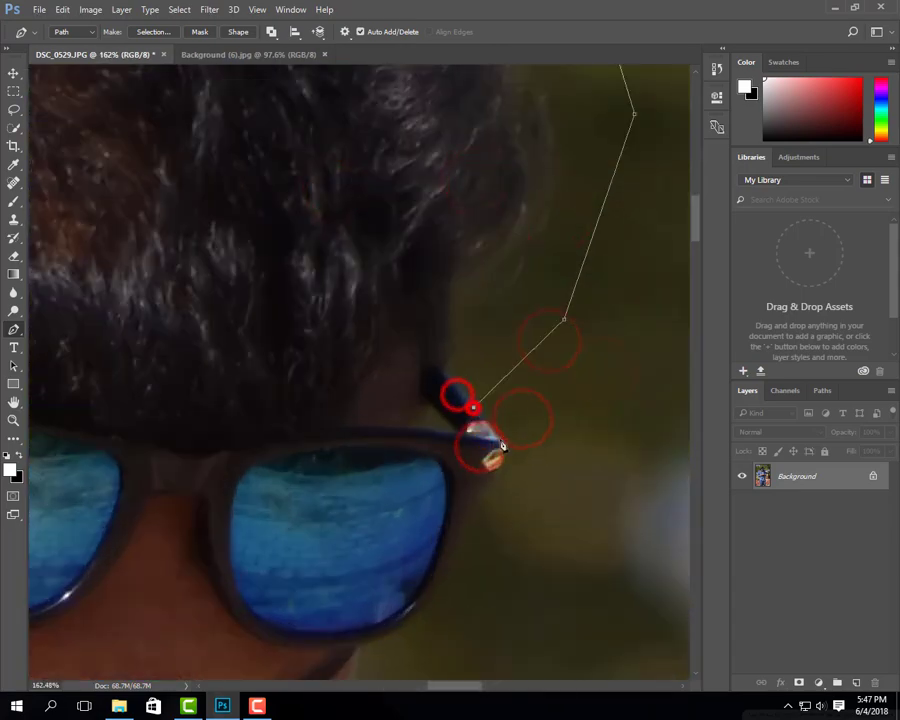
pyautogui.click(487, 481)
pyautogui.click(460, 530)
pyautogui.click(405, 631)
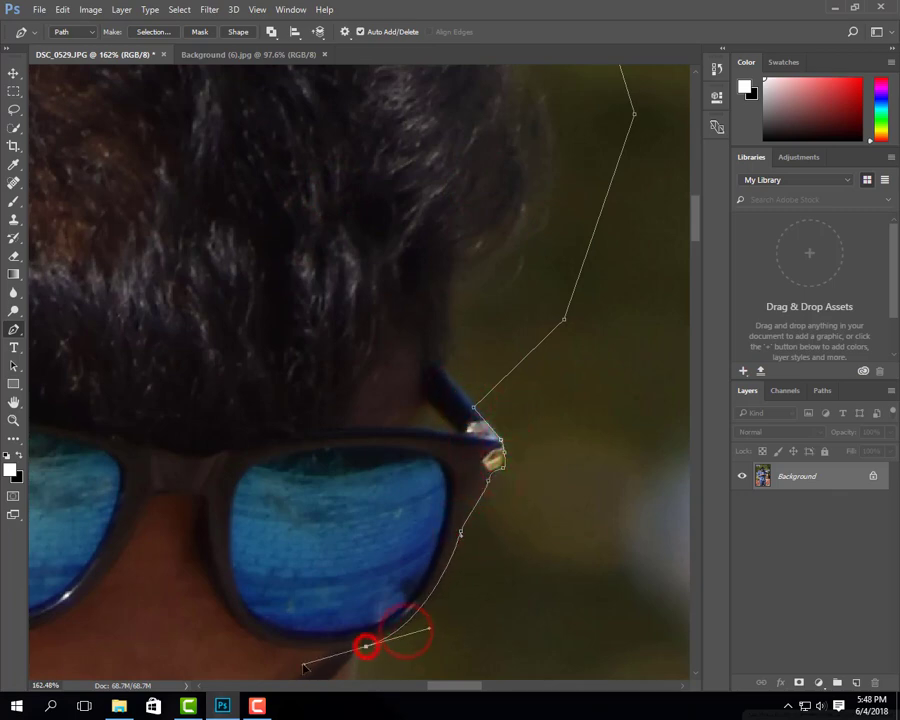
# Drag curved anchors along the opposite shirt shoulder and down its right edge
pyautogui.scroll(-5, 360, 524)
pyautogui.moveTo(358, 302); pyautogui.dragTo(358, 362)
pyautogui.moveTo(436, 316); pyautogui.dragTo(530, 366)
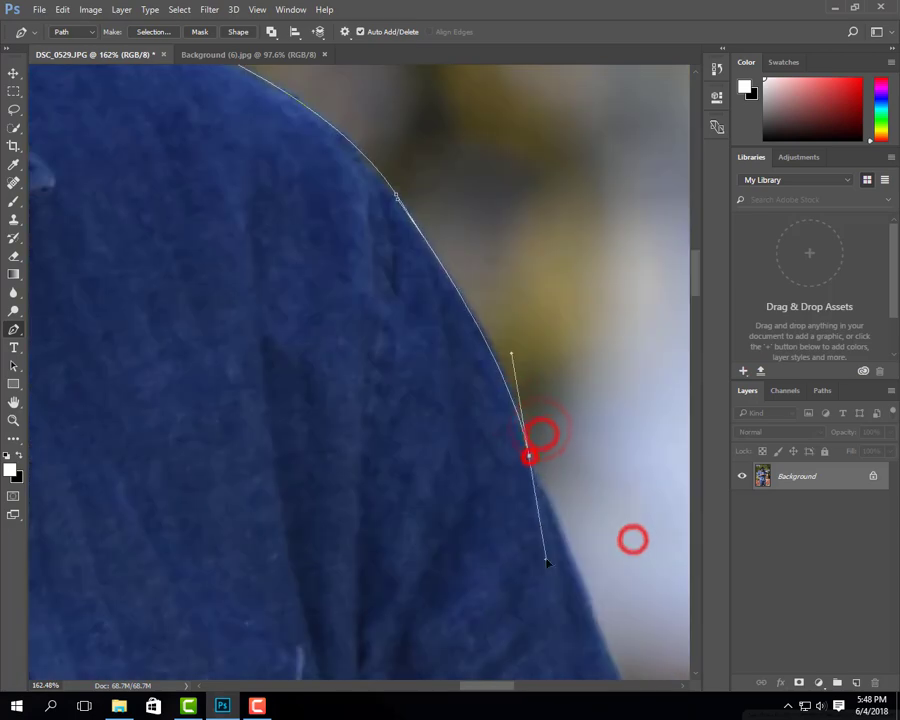
pyautogui.moveTo(574, 536)
pyautogui.mouseDown()
pyautogui.moveTo(487, 412)
pyautogui.moveTo(416, 226)
pyautogui.mouseUp()
pyautogui.click(516, 476)
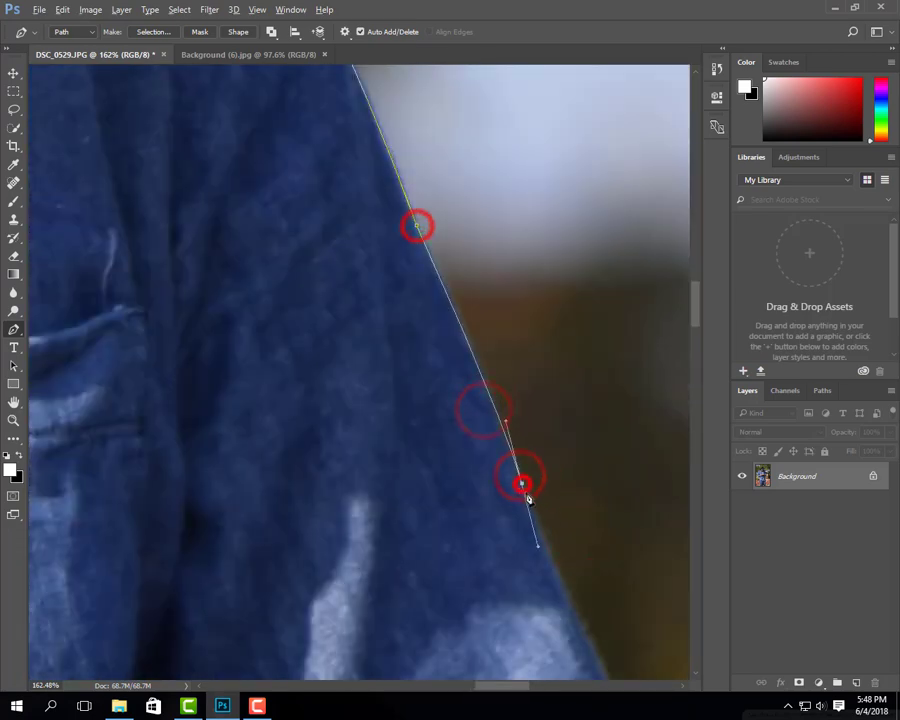
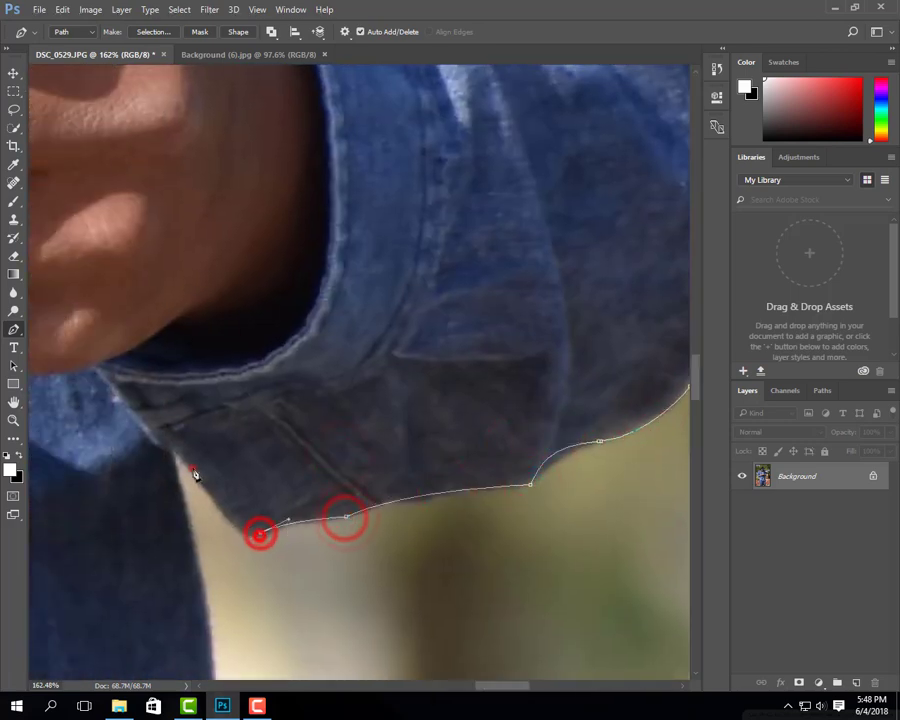
# Trace the pen path with curved anchors down the upper shirt edge
pyautogui.moveTo(193, 469); pyautogui.dragTo(147, 394)
pyautogui.scroll(-5, 206, 414)
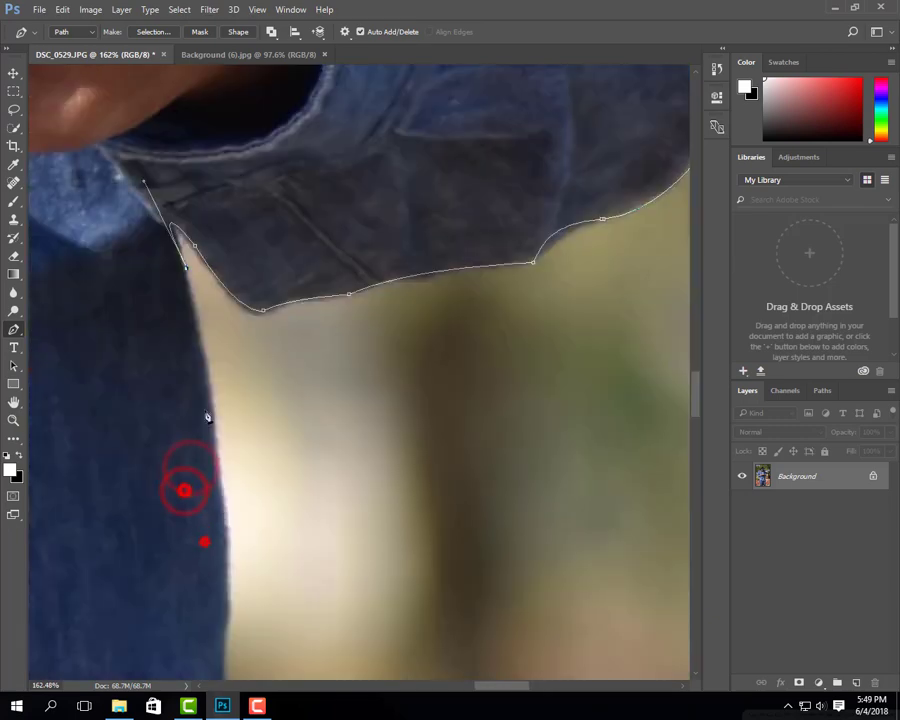
pyautogui.moveTo(222, 500); pyautogui.dragTo(226, 530)
pyautogui.scroll(-5, 230, 340)
pyautogui.moveTo(228, 336); pyautogui.dragTo(249, 417)
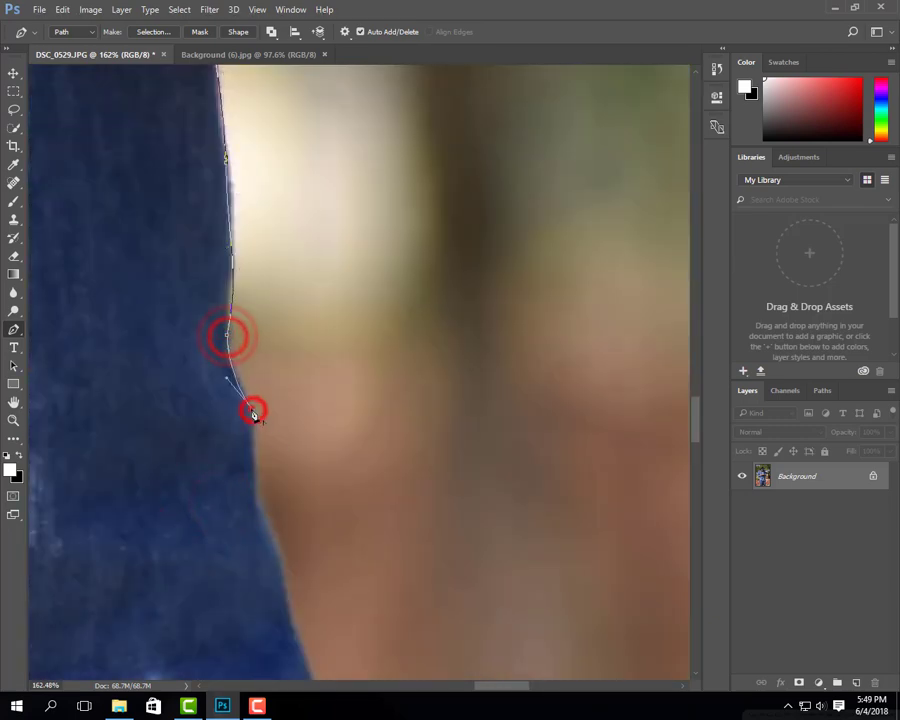
pyautogui.scroll(-5, 254, 414)
pyautogui.click(276, 450)
pyautogui.click(320, 543)
pyautogui.scroll(-5, 320, 543)
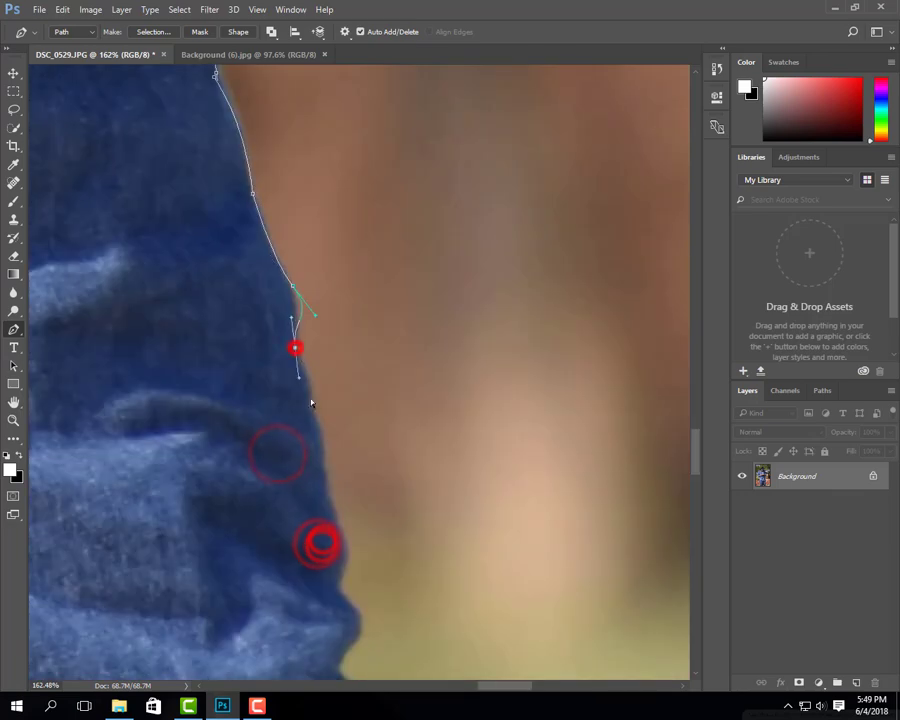
pyautogui.scroll(-5, 313, 396)
# Continue the path around the shirt's bend and further down its edge
pyautogui.click(319, 380)
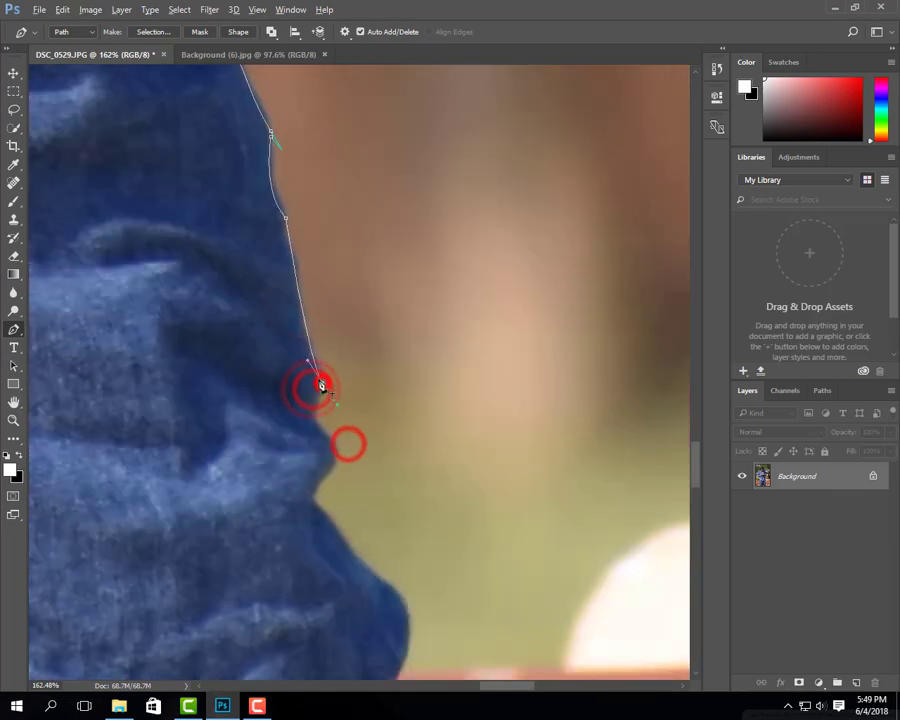
pyautogui.moveTo(316, 424); pyautogui.dragTo(326, 471)
pyautogui.click(344, 540)
pyautogui.scroll(-5, 344, 540)
pyautogui.click(372, 472)
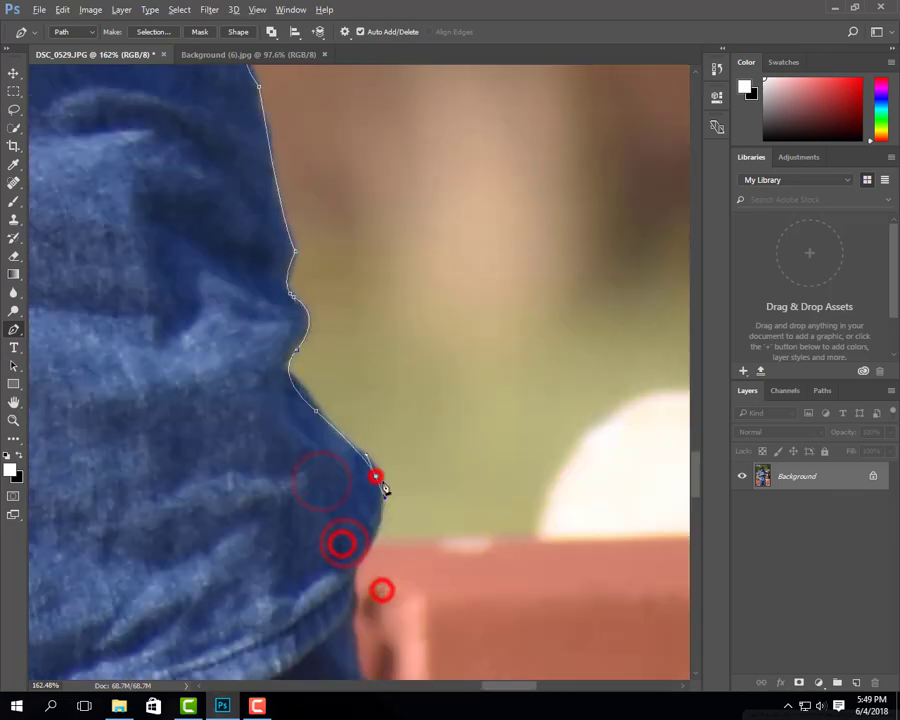
pyautogui.click(362, 557)
pyautogui.scroll(-5, 370, 460)
pyautogui.scroll(-5, 396, 398)
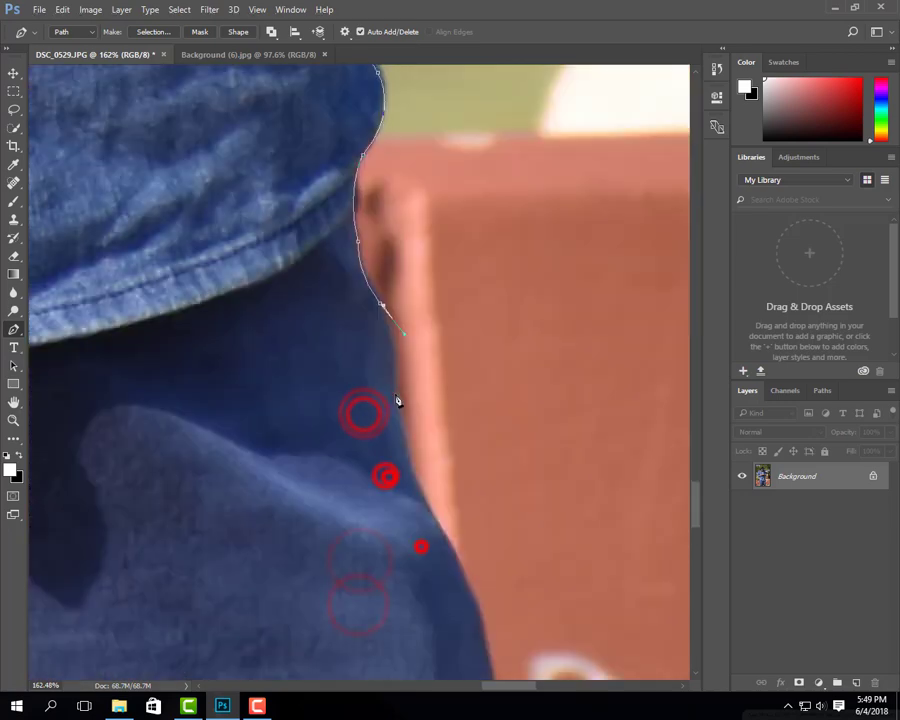
pyautogui.scroll(-5, 414, 418)
pyautogui.moveTo(374, 421); pyautogui.dragTo(432, 487)
pyautogui.scroll(-5, 388, 340)
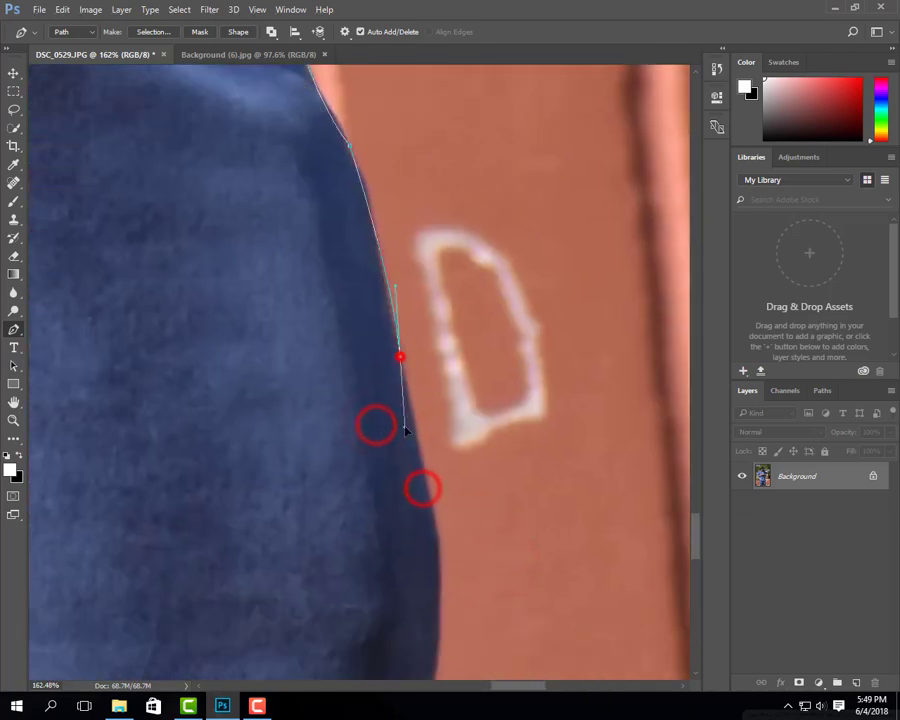
pyautogui.scroll(-5, 404, 428)
# Add anchors along the side of the shirt
pyautogui.click(320, 426)
pyautogui.scroll(-2, 300, 526)
pyautogui.click(297, 521)
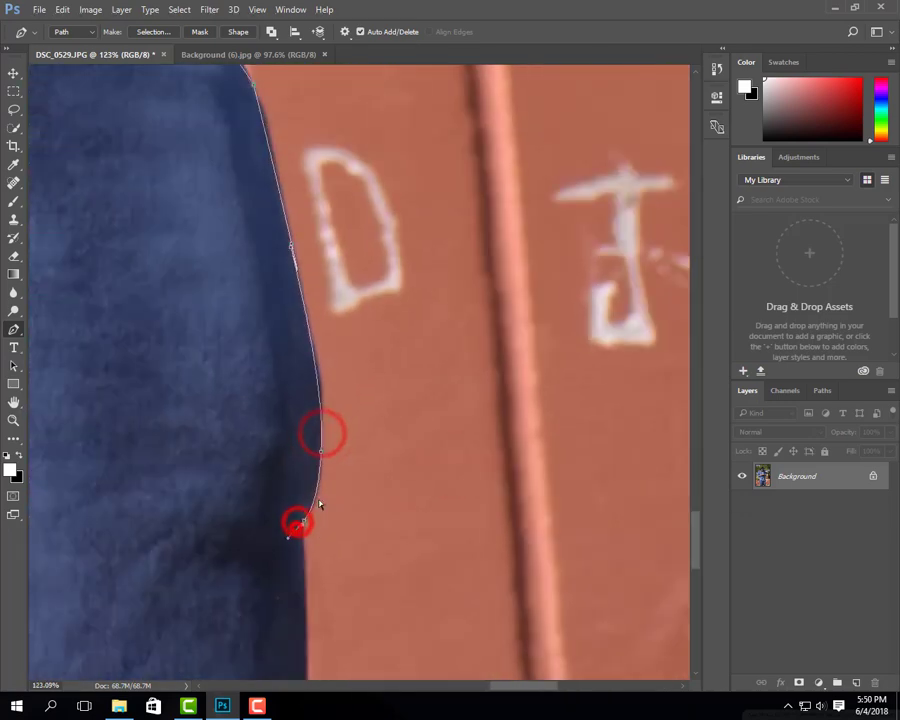
pyautogui.scroll(2, 320, 505)
pyautogui.click(306, 484)
pyautogui.scroll(-5, 306, 484)
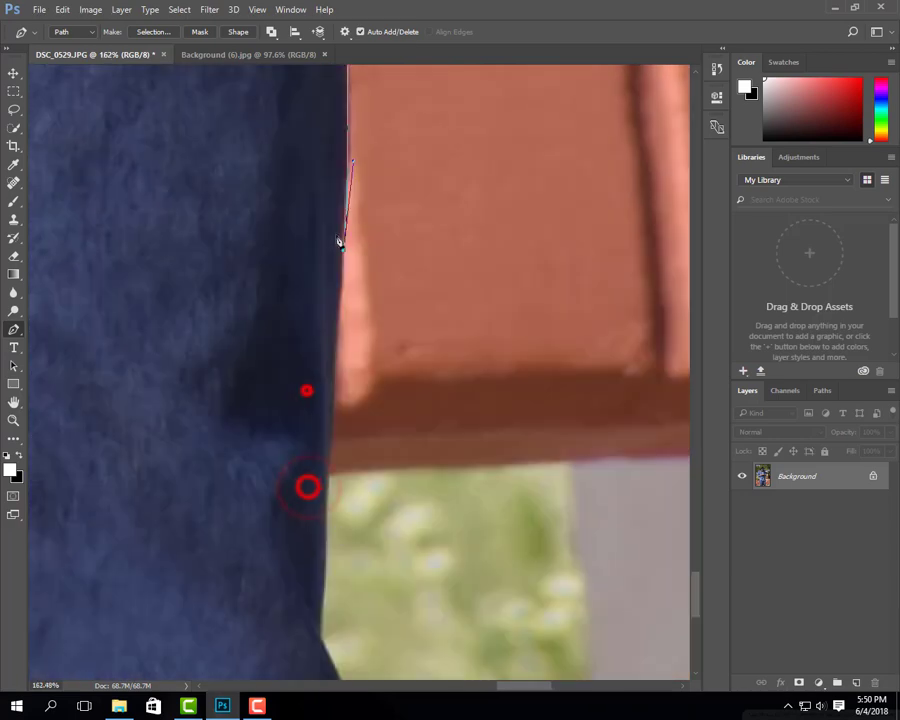
# Trace the jeans edge to just below the image bottom and along the bottom edge
pyautogui.click(324, 534)
pyautogui.scroll(-3, 340, 616)
pyautogui.click(302, 455)
pyautogui.click(355, 566)
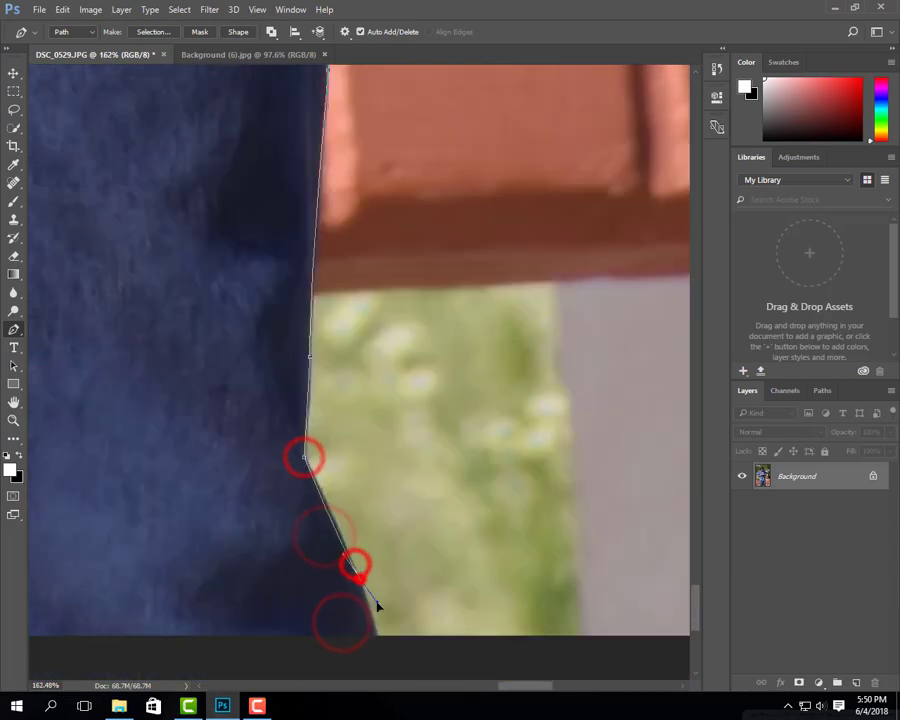
pyautogui.click(376, 648)
pyautogui.scroll(-5, 295, 512)
pyautogui.click(329, 567)
# Trace up and back through the gap between the legs and close the path
pyautogui.click(312, 440)
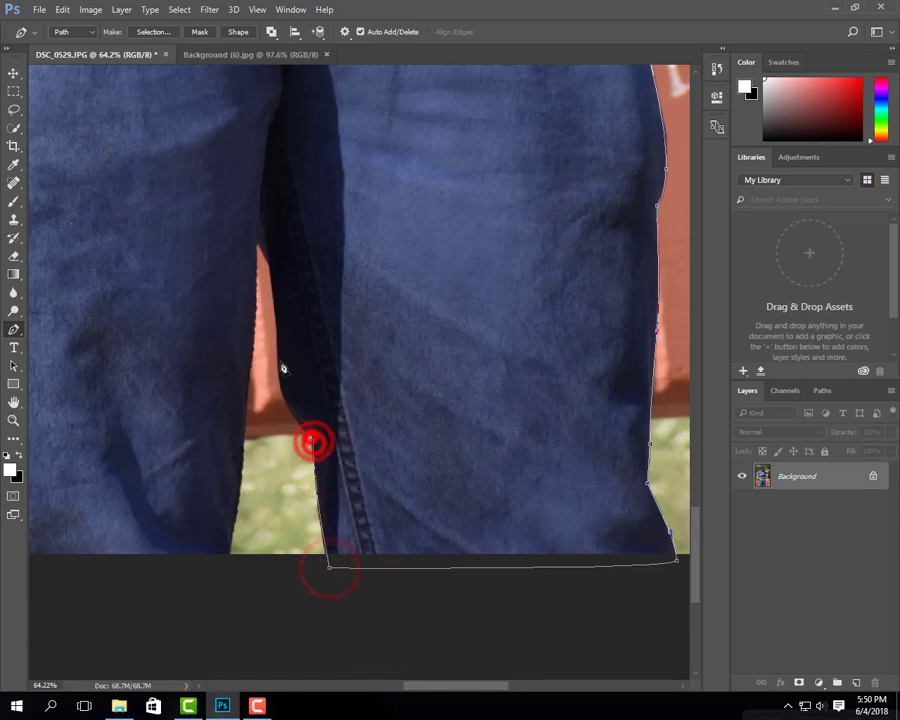
pyautogui.click(278, 354)
pyautogui.click(268, 262)
pyautogui.click(236, 507)
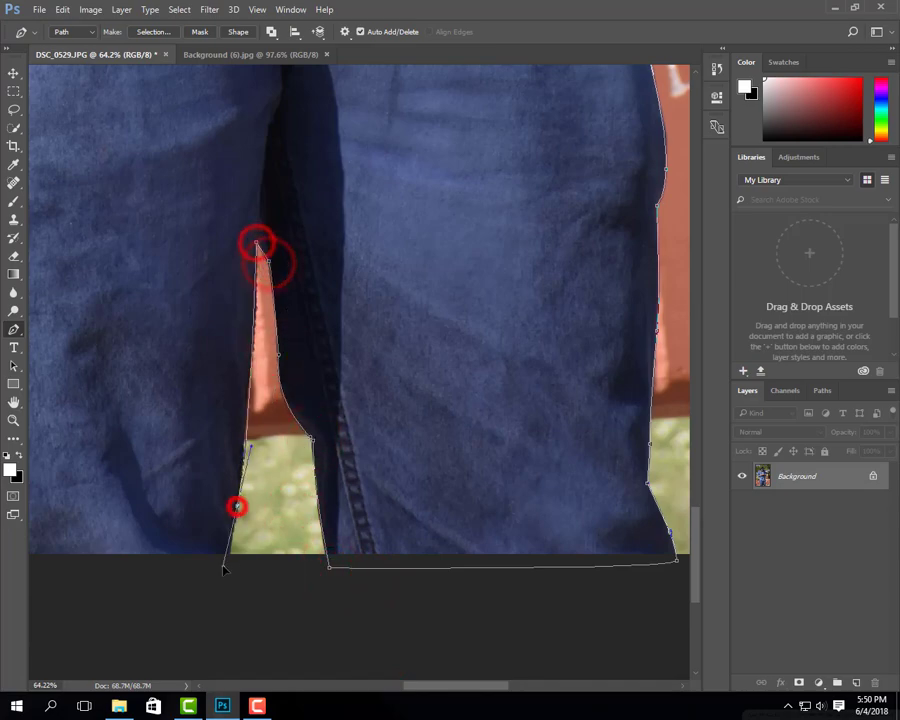
pyautogui.click(224, 568)
# Turn the finished path into a selection and add a layer mask cutting out the man
pyautogui.scroll(-5, 230, 560)
pyautogui.rightClick(398, 334)
pyautogui.click(482, 398)
pyautogui.press('Return')
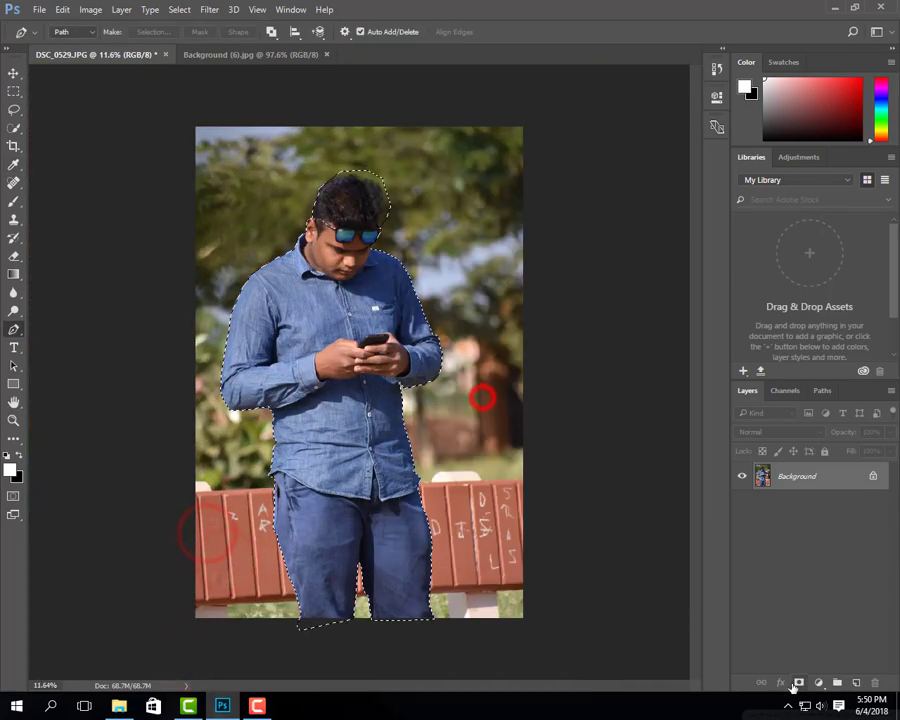
pyautogui.click(797, 683)
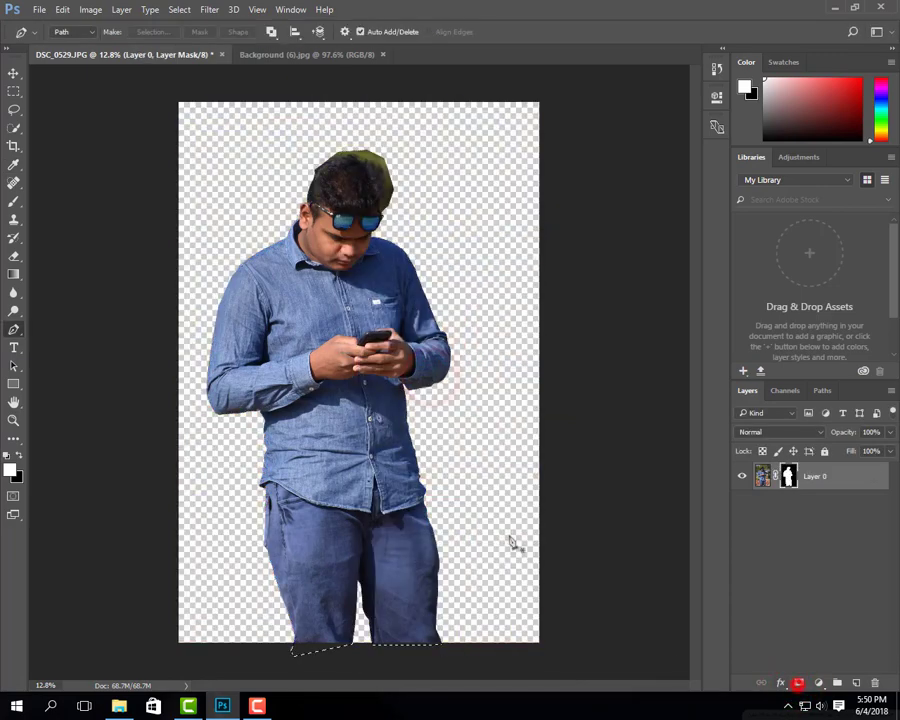
# Drag the dry-grass field photo into the man's document with the Move tool
pyautogui.scroll(-1, 360, 370)
pyautogui.scroll(1, 360, 370)
pyautogui.scroll(1, 360, 370)
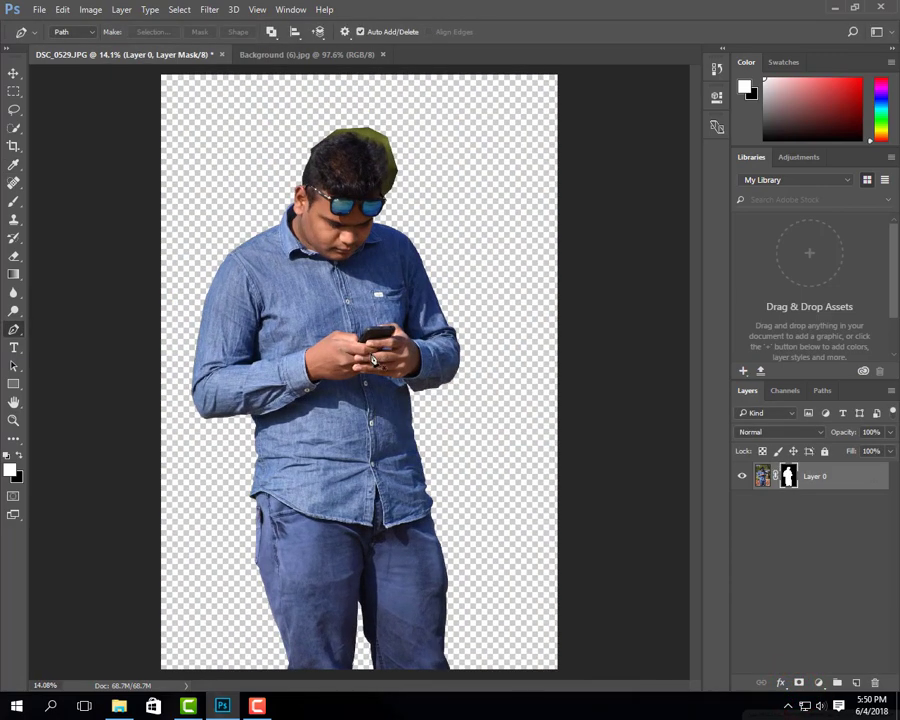
pyautogui.click(300, 56)
pyautogui.click(13, 73)
pyautogui.click(297, 158)
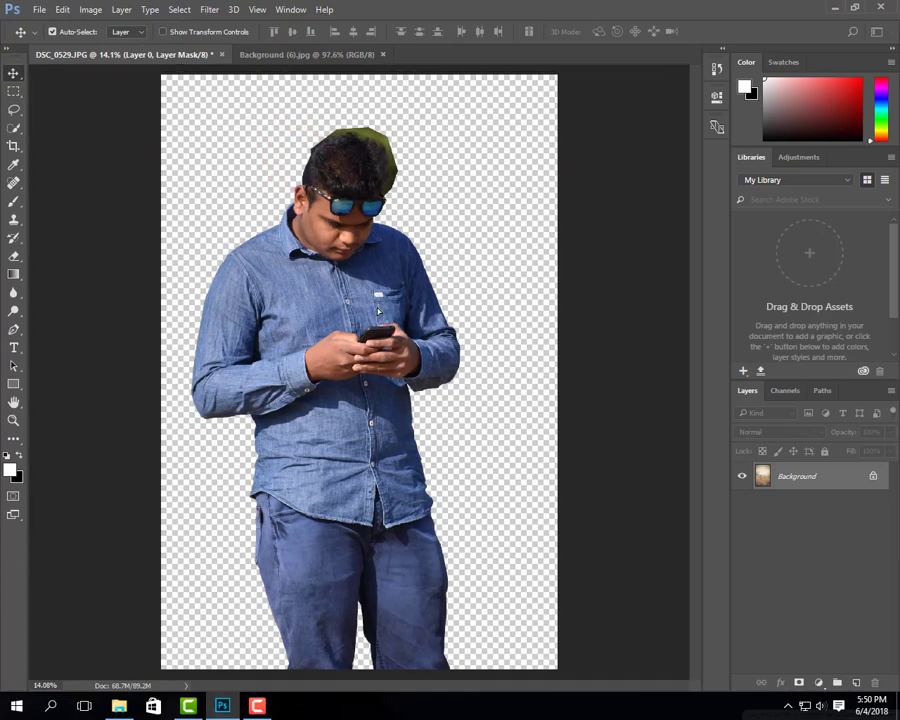
pyautogui.moveTo(168, 55); pyautogui.dragTo(388, 332)
# Scale the field layer up to fill the canvas and place it beneath the man
pyautogui.hotkey('ctrl', 't')
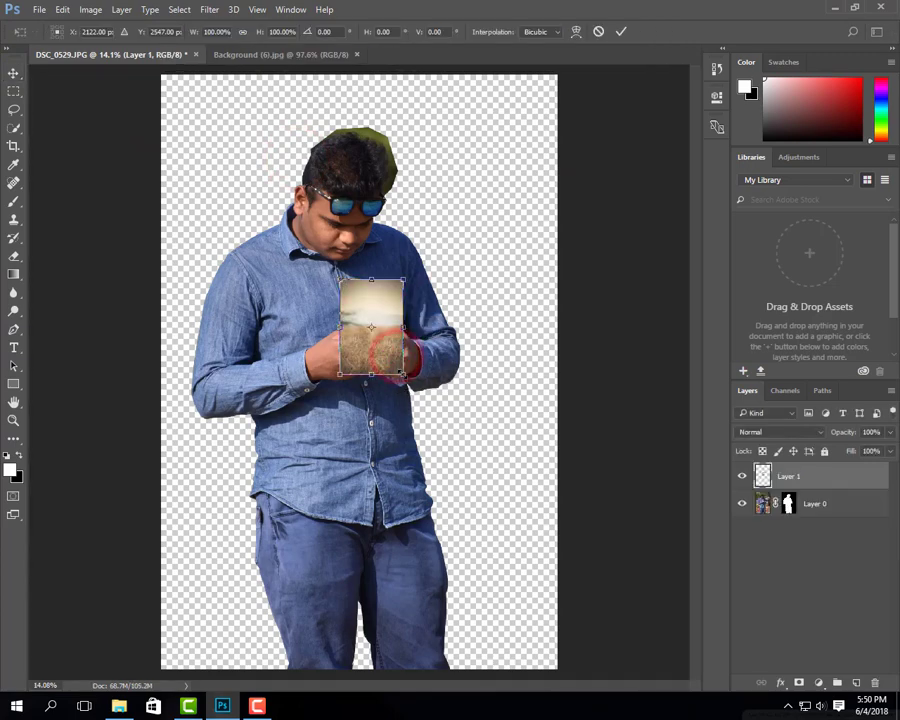
pyautogui.moveTo(403, 375); pyautogui.dragTo(603, 653)
pyautogui.click(468, 532)
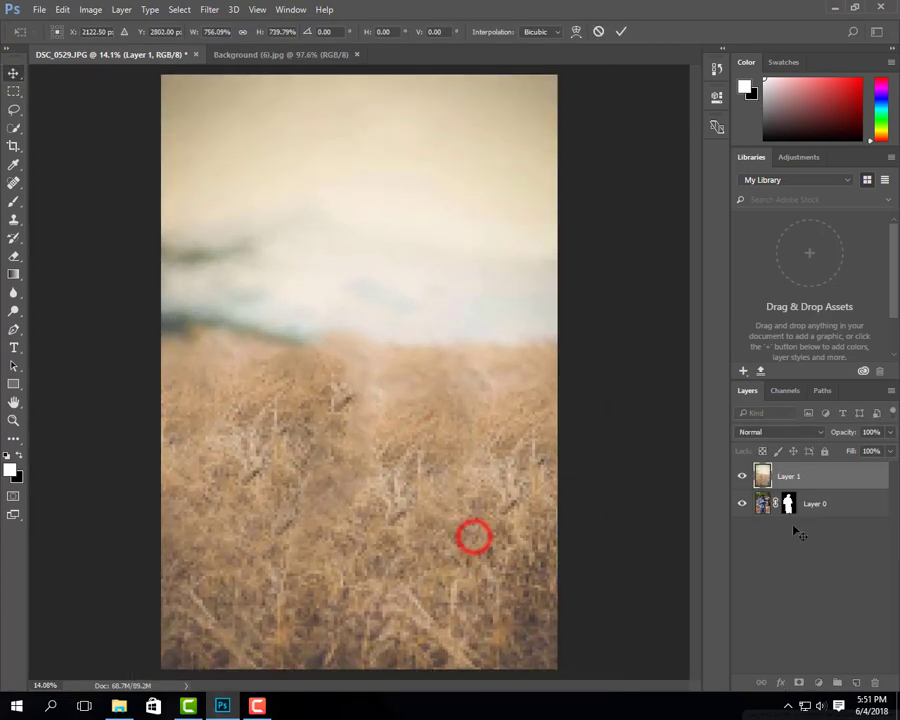
pyautogui.press('Return')
pyautogui.moveTo(822, 476); pyautogui.dragTo(818, 525)
pyautogui.hotkey('ctrl', '0')
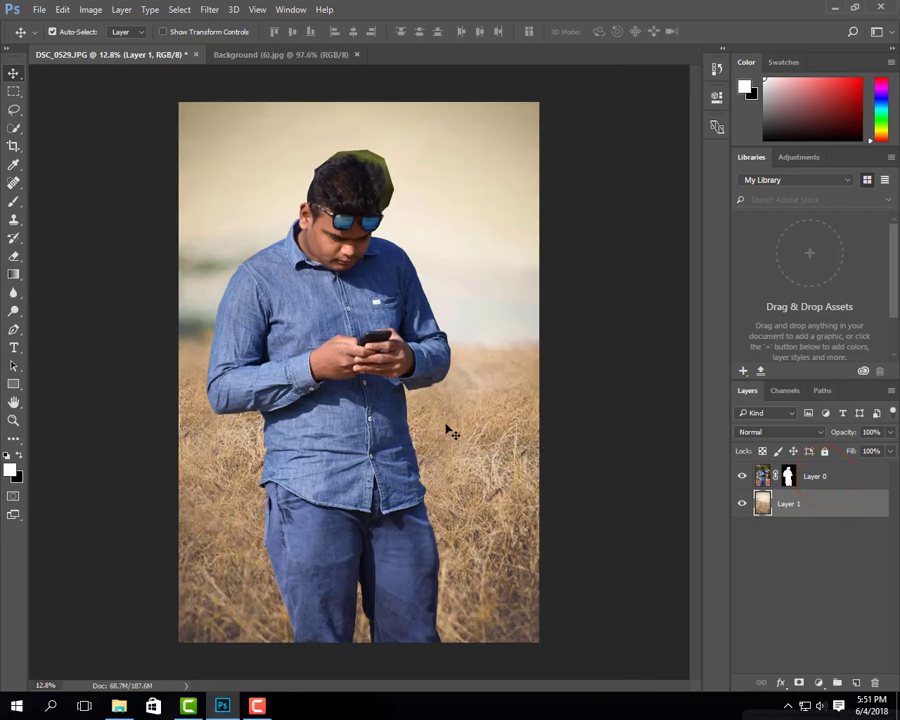
# Enlarge the field slightly more and shift it down to lower the horizon
pyautogui.click(464, 455)
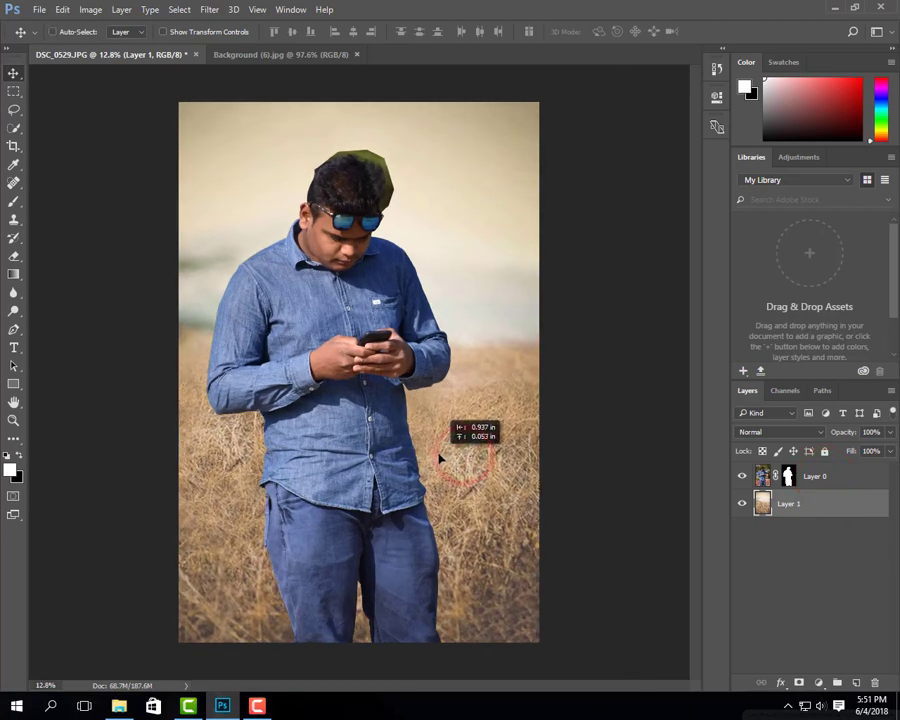
pyautogui.scroll(-1, 440, 425)
pyautogui.hotkey('ctrl', 't')
pyautogui.scroll(-1, 490, 495)
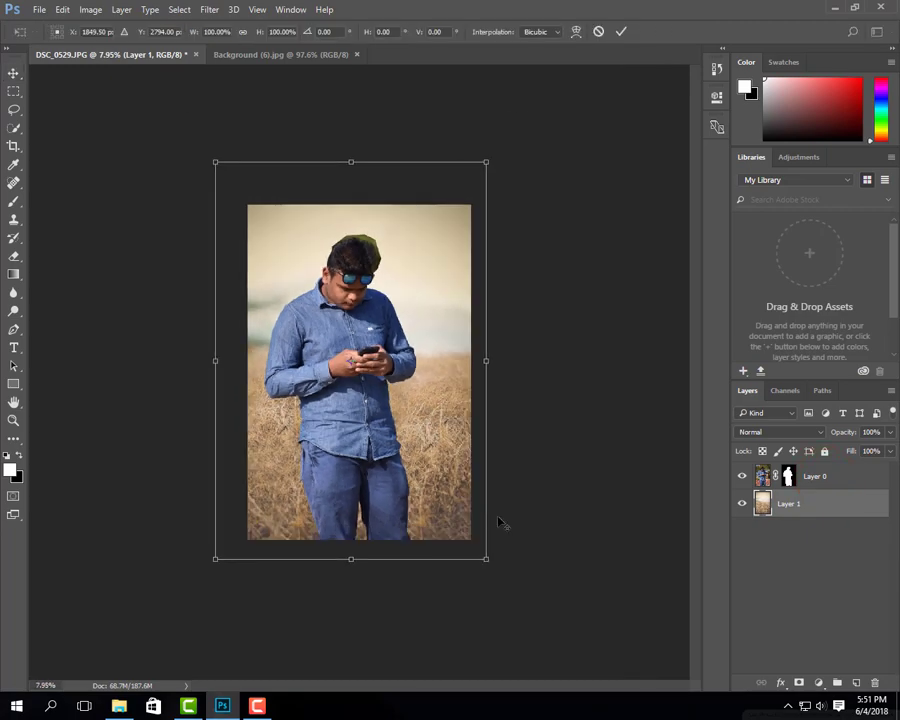
pyautogui.moveTo(485, 556); pyautogui.dragTo(495, 593)
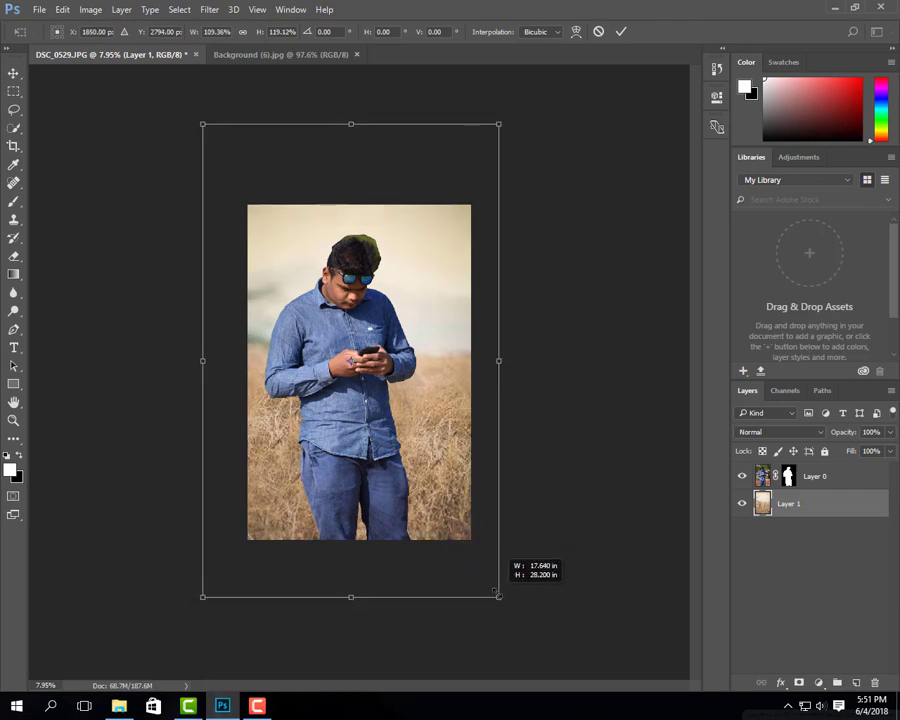
pyautogui.press('Return')
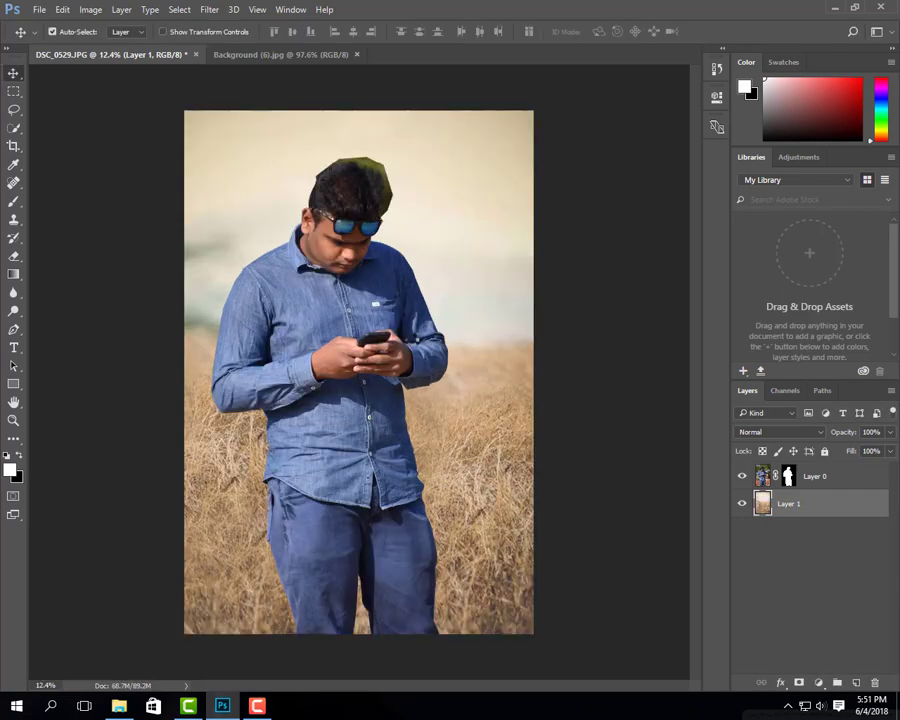
pyautogui.moveTo(507, 345); pyautogui.dragTo(510, 380)
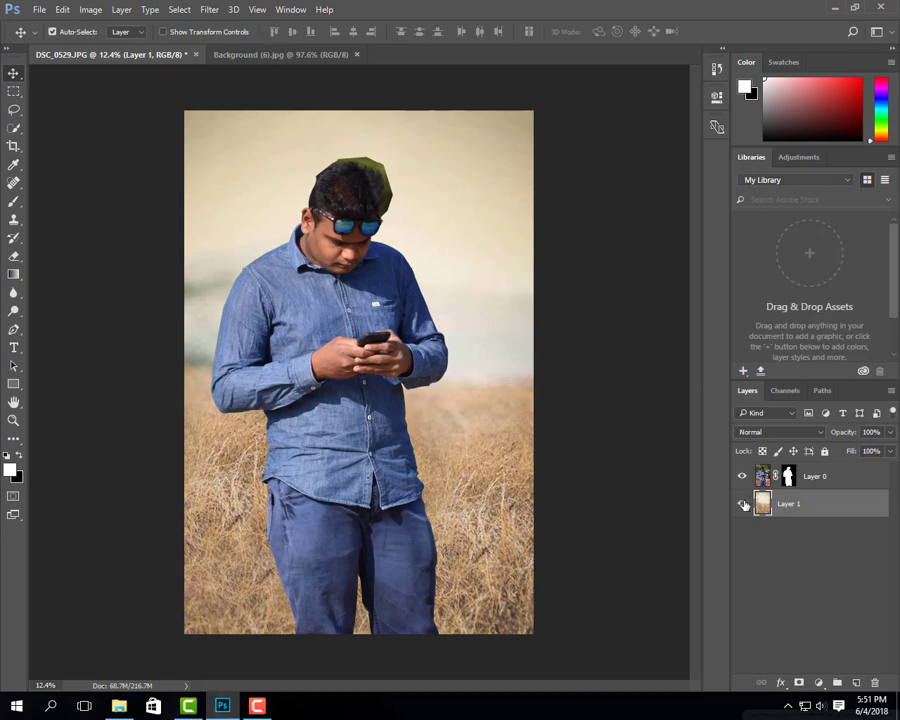
# Set the background colour to bright green #98f506 and fill Layer 2 with it
pyautogui.click(17, 475)
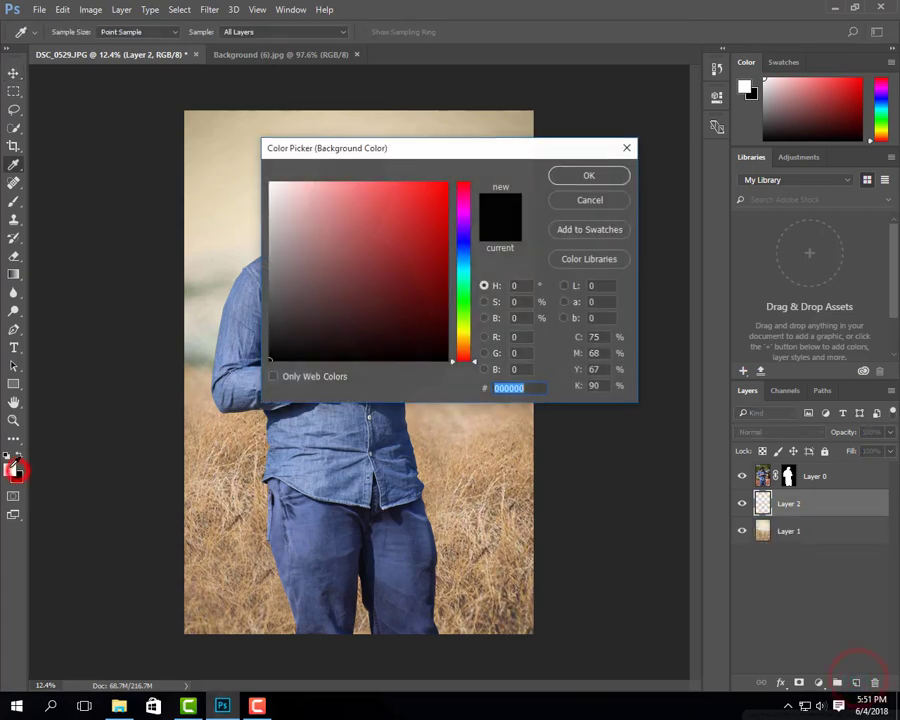
pyautogui.moveTo(476, 331); pyautogui.dragTo(464, 317)
pyautogui.moveTo(419, 245)
pyautogui.mouseDown()
pyautogui.moveTo(388, 226)
pyautogui.moveTo(396, 197)
pyautogui.mouseUp()
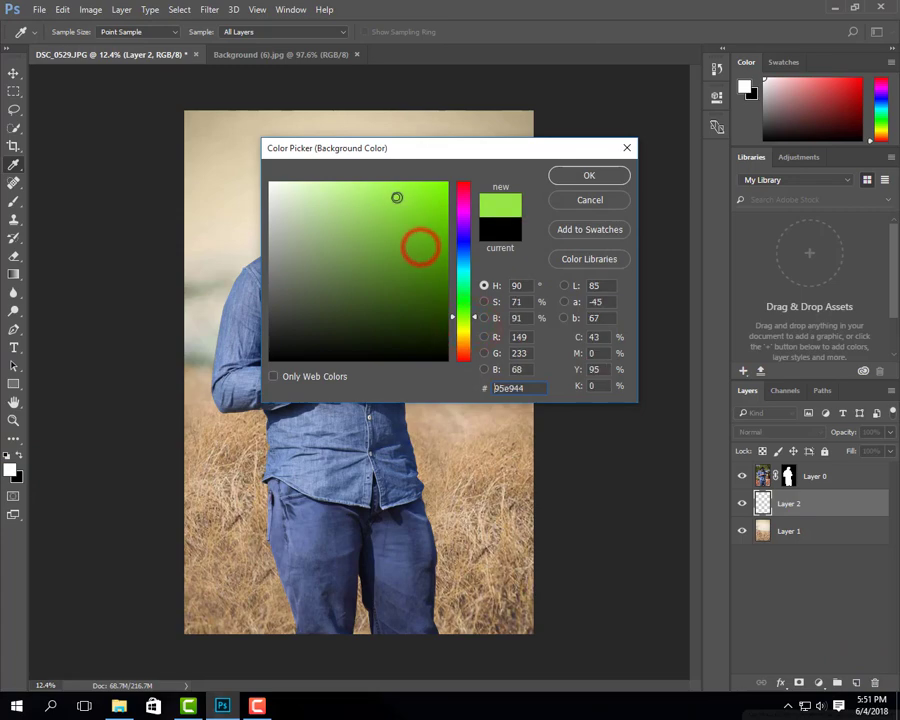
pyautogui.moveTo(462, 322); pyautogui.dragTo(469, 325)
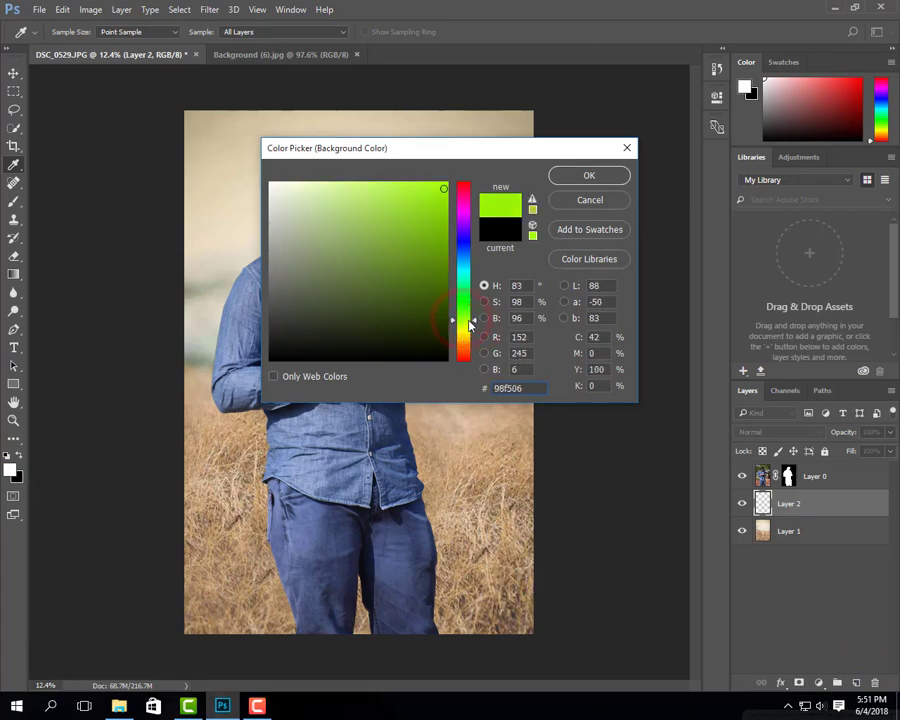
pyautogui.press('Return')
pyautogui.hotkey('alt', 'BackSpace')
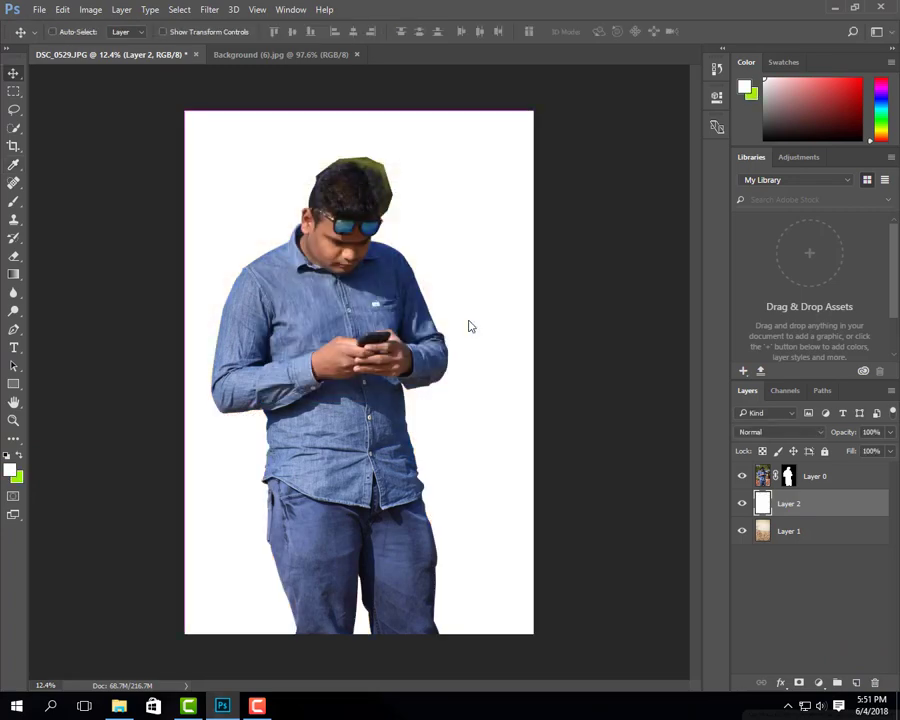
pyautogui.hotkey('ctrl', 'BackSpace')
# Target Layer 0's mask and zoom in on the top of the hair
pyautogui.click(789, 477)
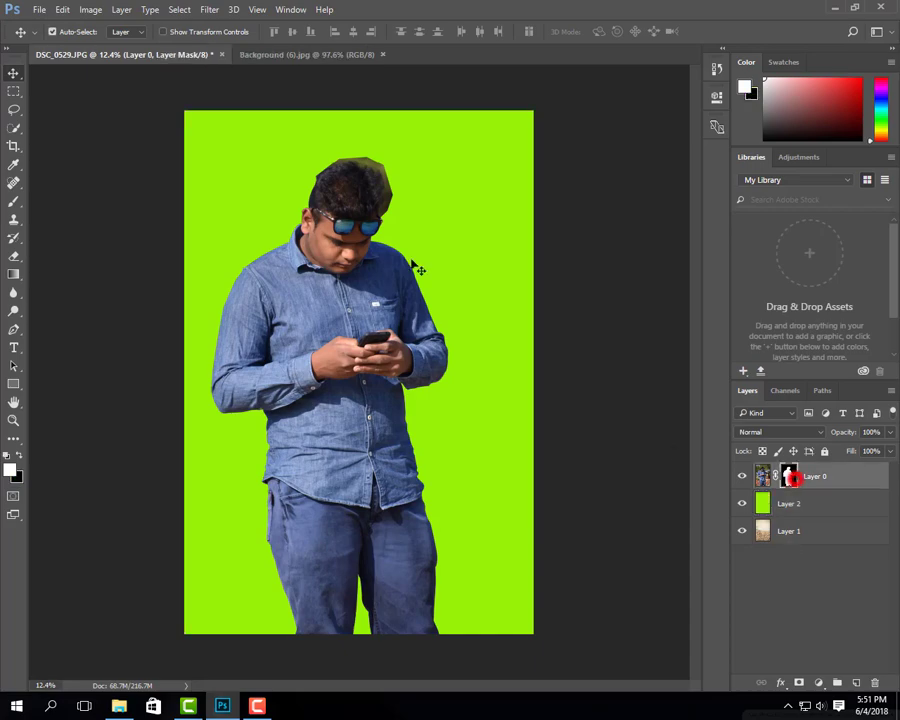
pyautogui.scroll(3, 390, 160)
pyautogui.scroll(3, 390, 160)
pyautogui.moveTo(389, 181); pyautogui.dragTo(418, 360)
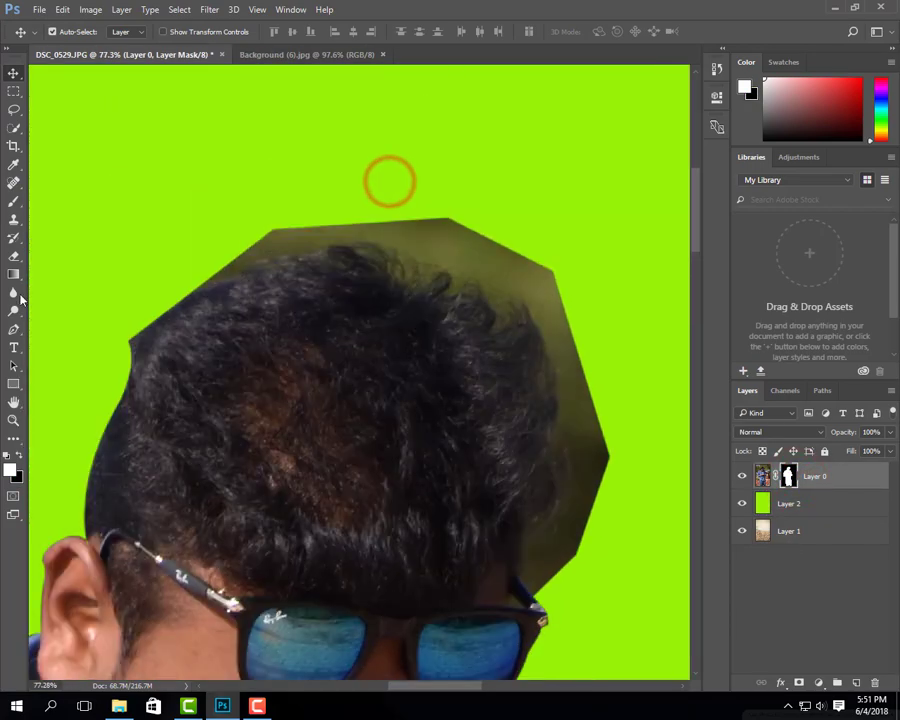
# Set up a small round black Brush for painting on the mask
pyautogui.click(13, 235)
pyautogui.click(13, 203)
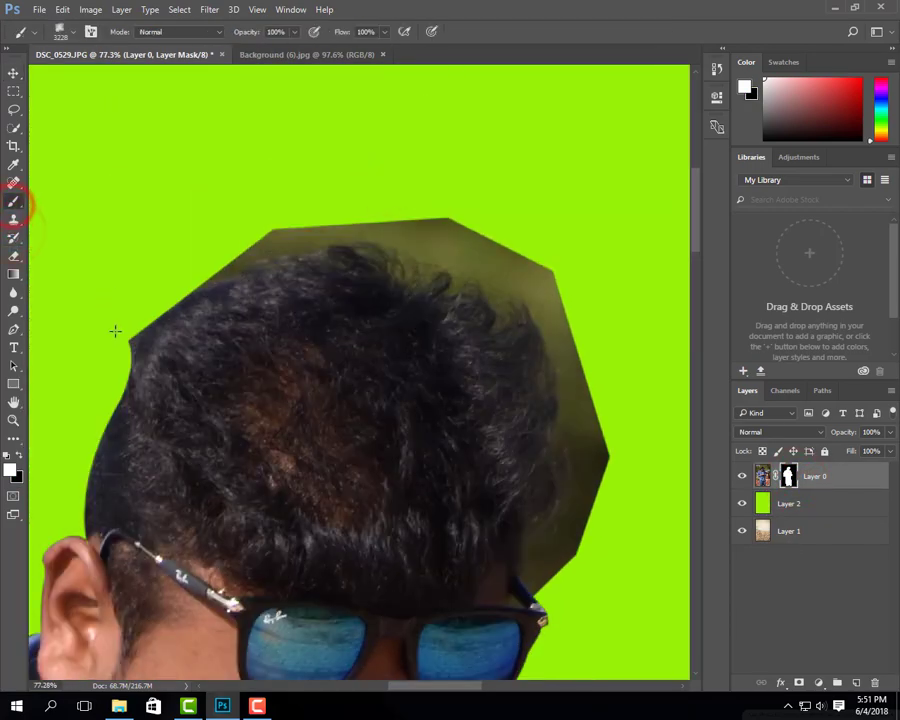
pyautogui.rightClick(168, 311)
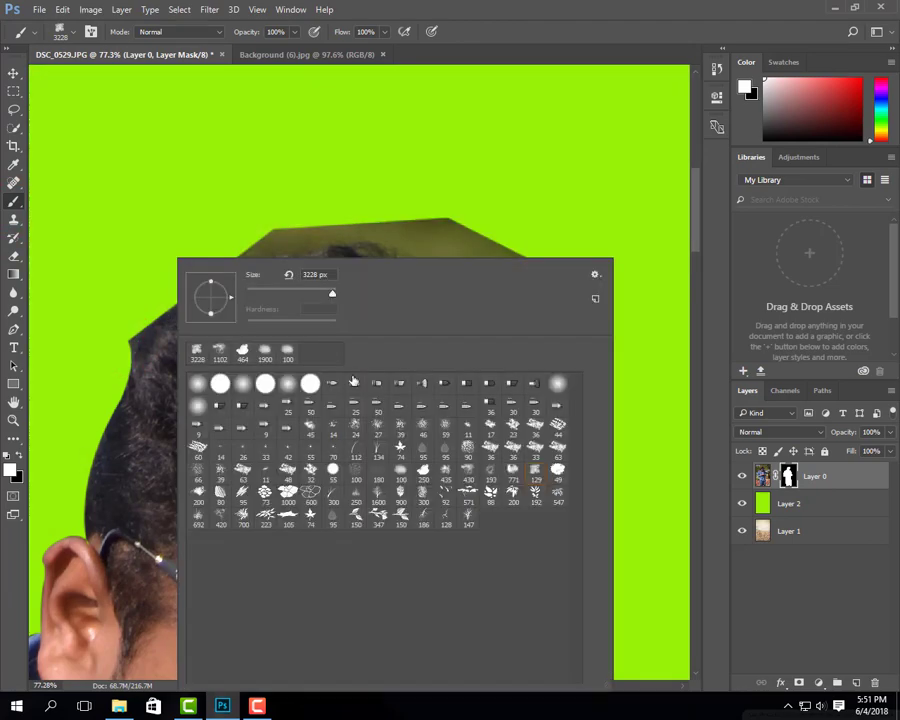
pyautogui.doubleClick(283, 384)
pyautogui.scroll(1, 480, 356)
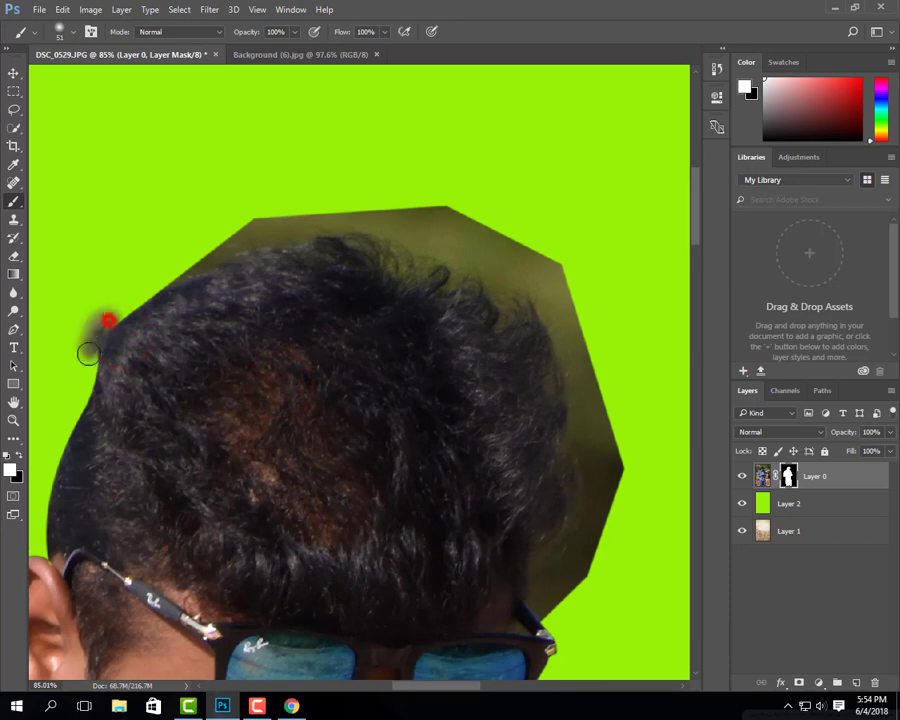
pyautogui.click(19, 456)
pyautogui.rightClick(280, 229)
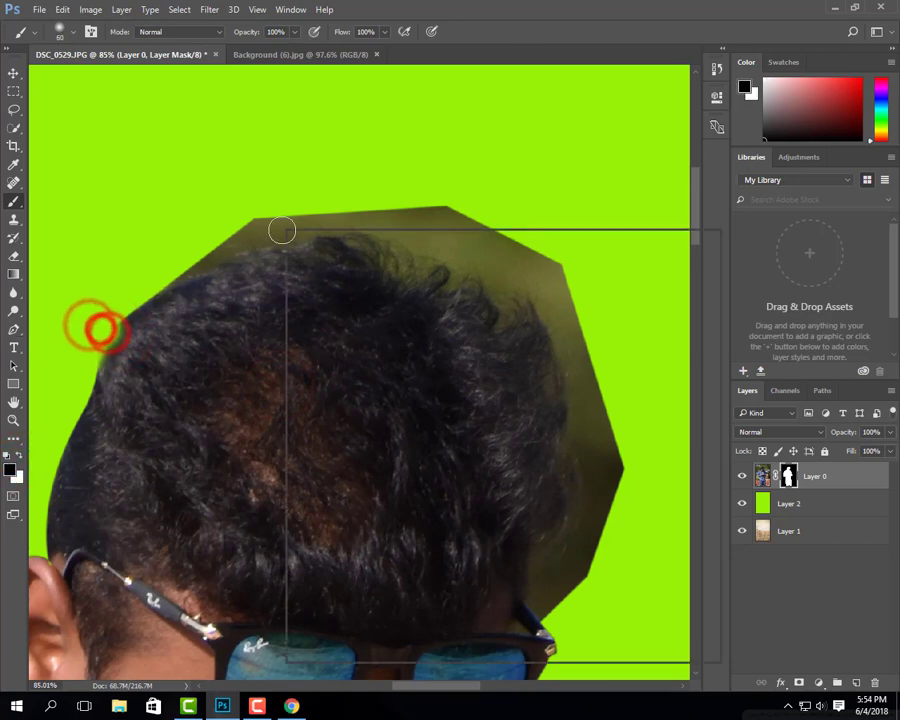
pyautogui.moveTo(400, 260); pyautogui.dragTo(374, 260)
pyautogui.click(368, 262)
# Paint out the olive strip along the hair top and near the ear, undoing the right-edge stroke
pyautogui.moveTo(238, 245); pyautogui.dragTo(420, 240)
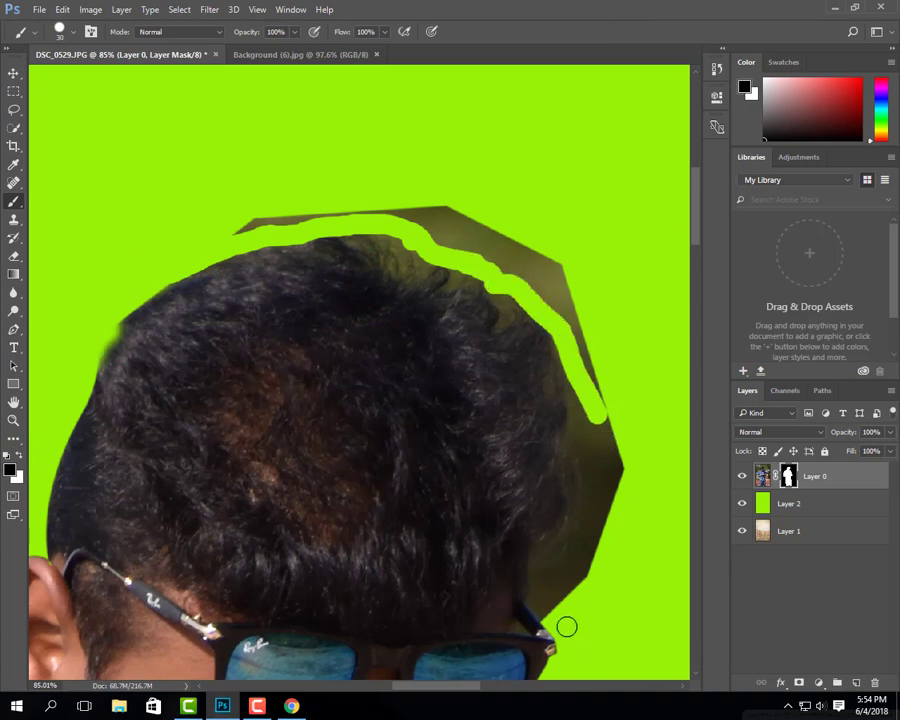
pyautogui.moveTo(548, 608); pyautogui.dragTo(572, 553)
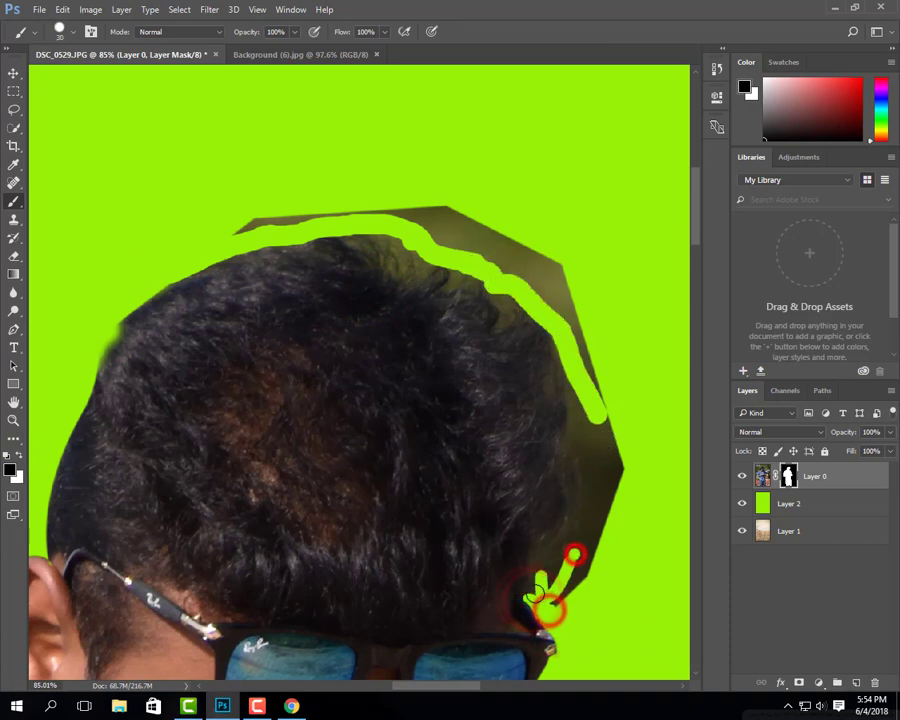
pyautogui.moveTo(574, 480); pyautogui.dragTo(524, 336)
pyautogui.hotkey('ctrl', 'z')
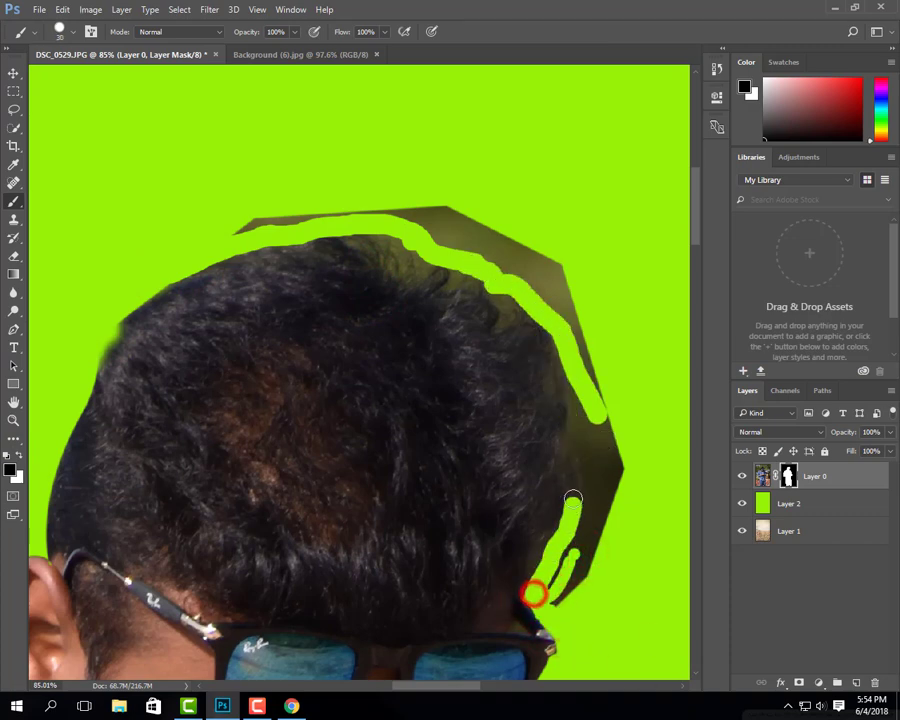
# Set the brush size to 40 and hide the olive strips at the hair top and right edge
pyautogui.rightClick(495, 303)
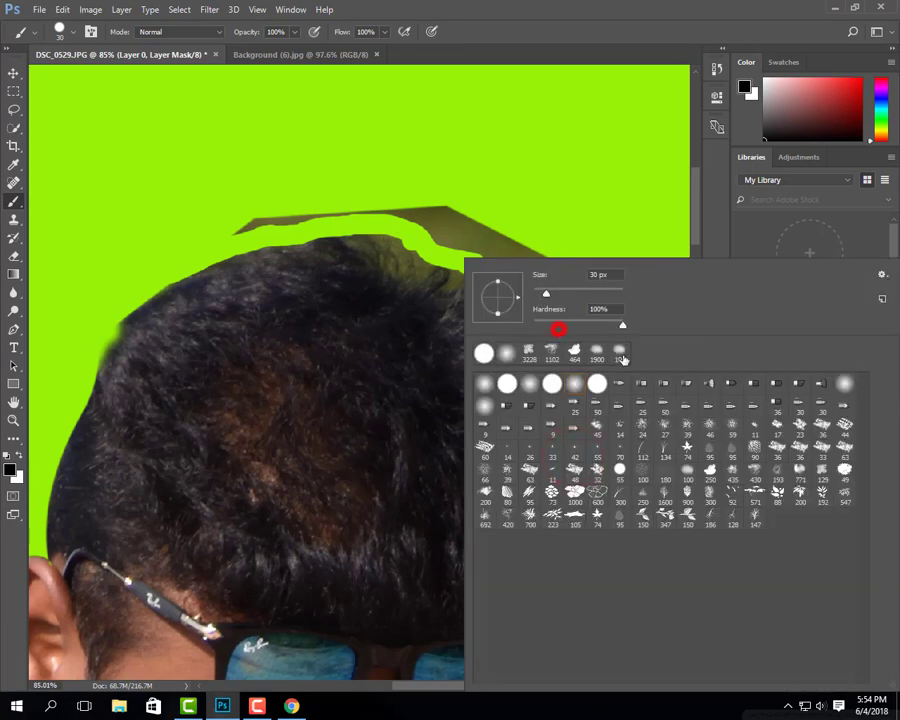
pyautogui.click(225, 217)
pyautogui.click(428, 235)
pyautogui.click(365, 187)
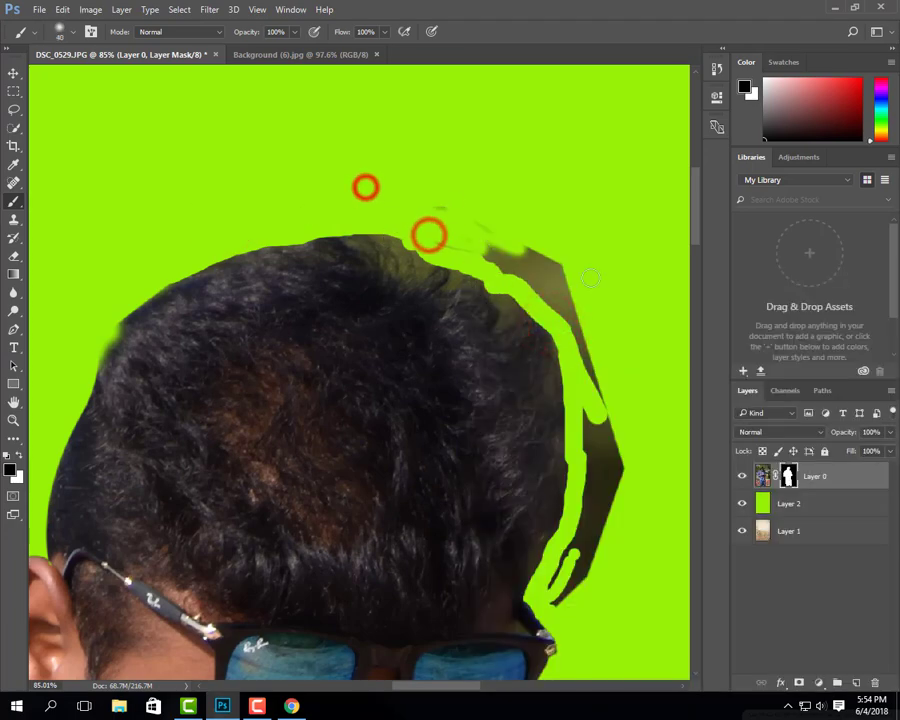
pyautogui.click(506, 246)
pyautogui.moveTo(425, 186)
pyautogui.mouseDown()
pyautogui.moveTo(552, 301)
pyautogui.moveTo(603, 372)
pyautogui.moveTo(569, 572)
pyautogui.moveTo(554, 606)
pyautogui.mouseUp()
# Mask the stray dark marks and leftover specks around the hair edges
pyautogui.moveTo(628, 434); pyautogui.dragTo(604, 488)
pyautogui.click(409, 245)
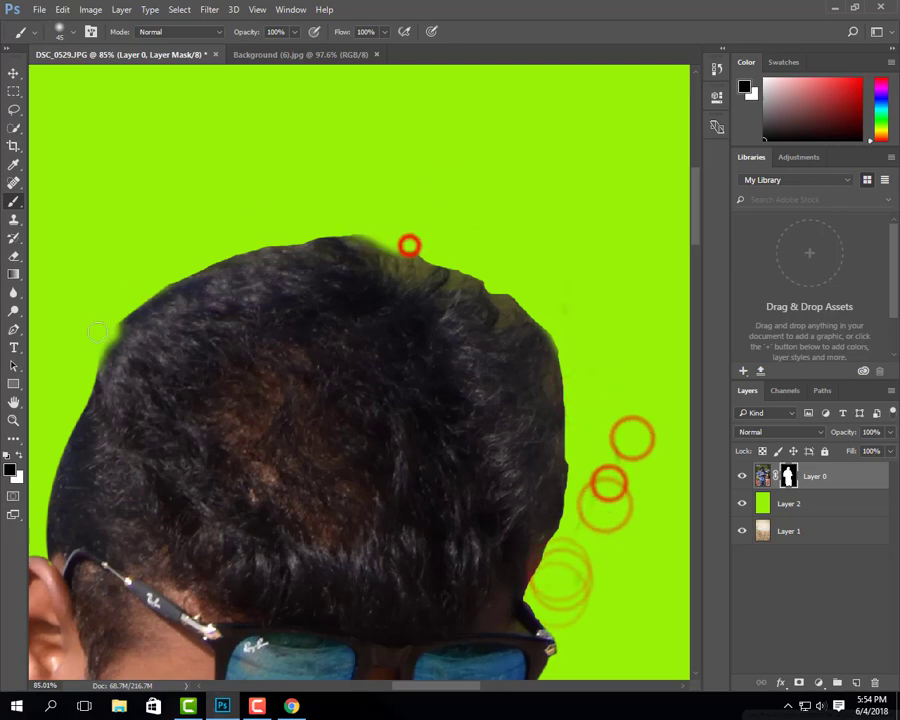
pyautogui.click(102, 327)
pyautogui.click(520, 304)
pyautogui.scroll(-2, 442, 286)
pyautogui.scroll(-3, 454, 288)
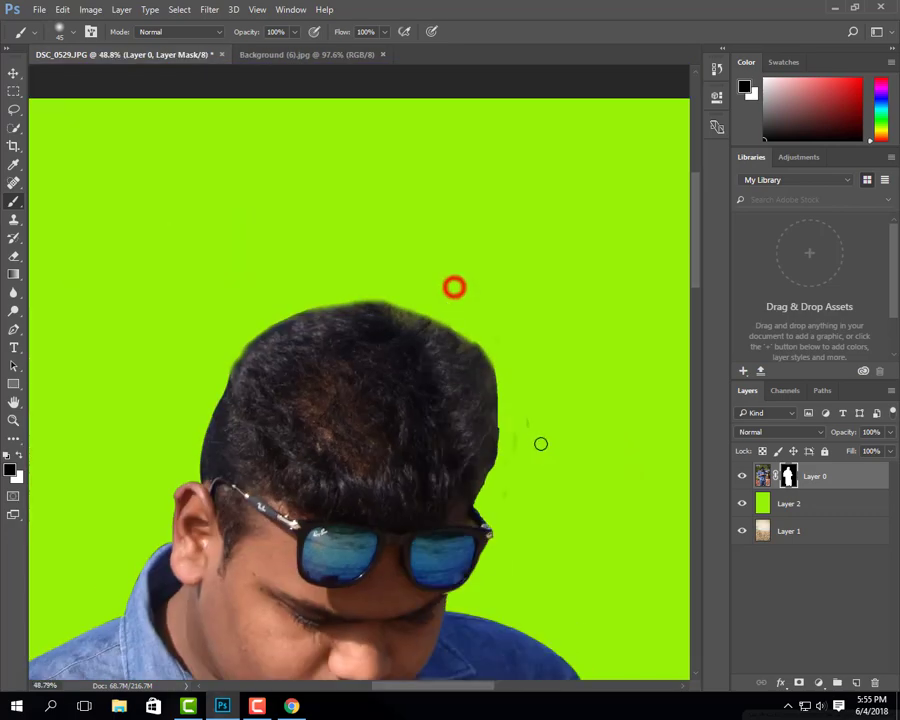
pyautogui.scroll(-5, 541, 443)
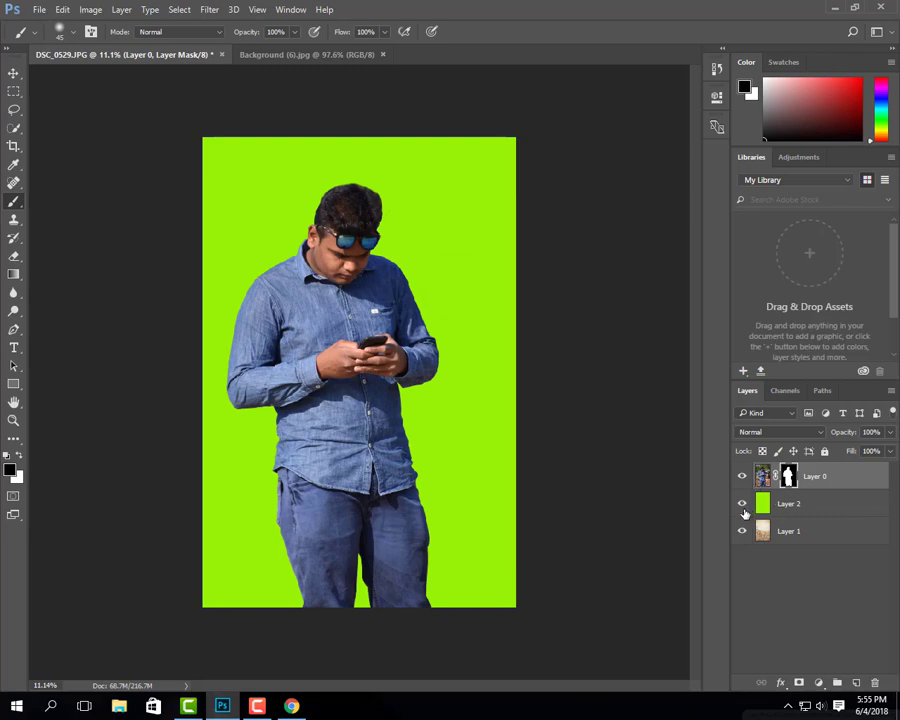
# Hide the green fill layer and zoom in on the hair and sunglasses
pyautogui.click(742, 504)
pyautogui.scroll(2, 323, 157)
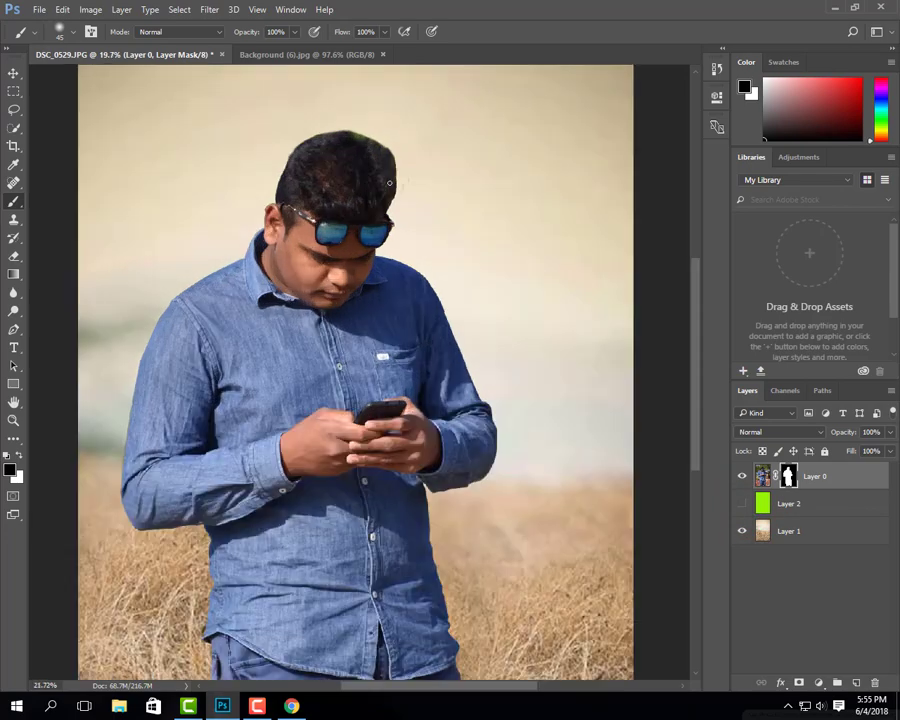
pyautogui.scroll(3, 385, 172)
pyautogui.scroll(2, 440, 185)
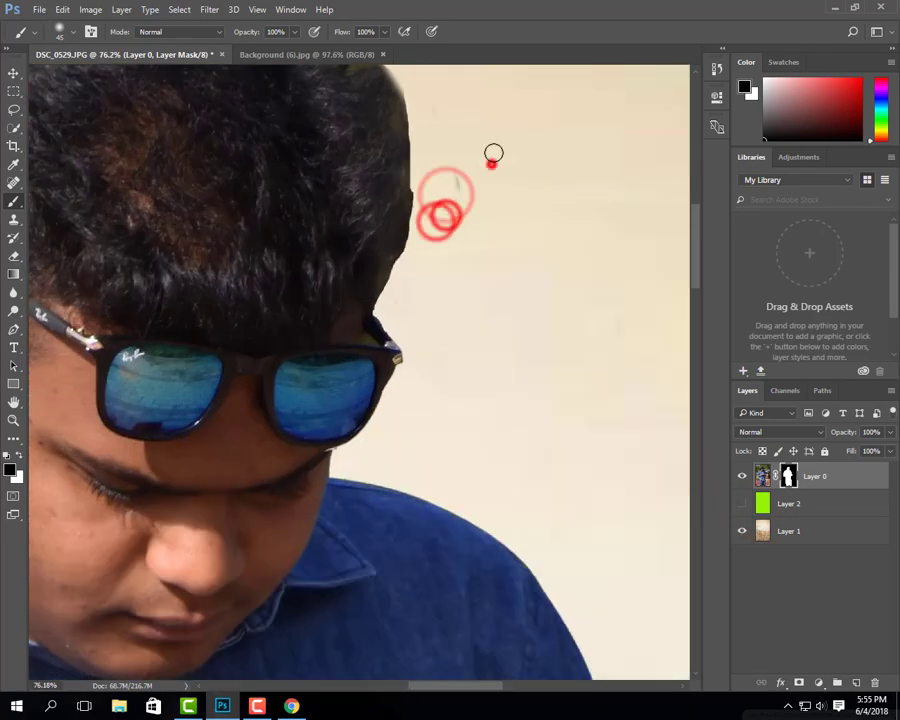
pyautogui.moveTo(462, 168); pyautogui.dragTo(483, 308)
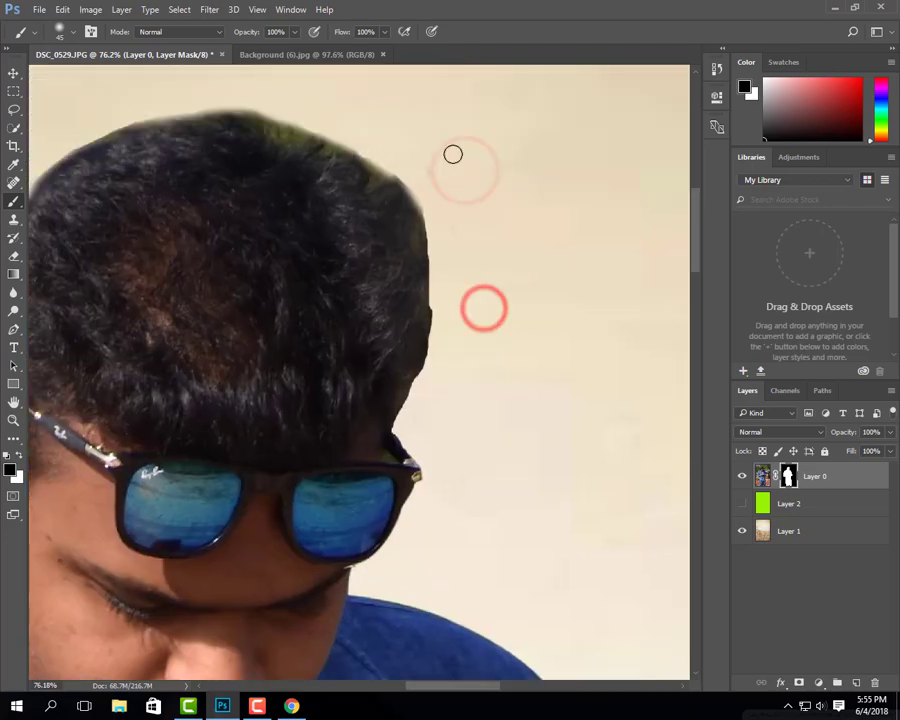
pyautogui.moveTo(440, 144); pyautogui.dragTo(492, 194)
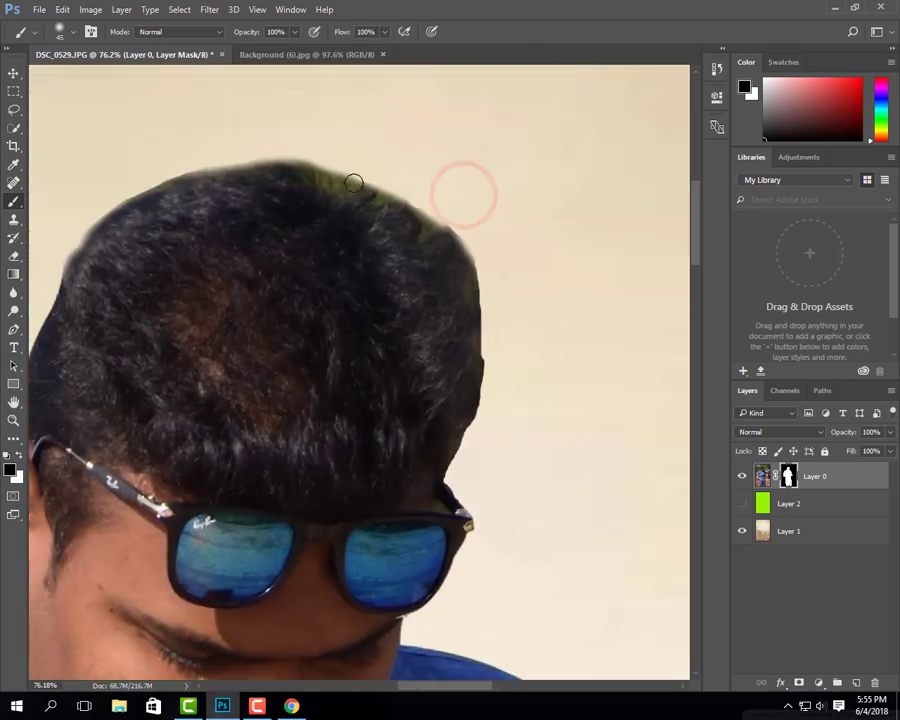
# Brush the mask to soften the hair edge at the top of the head
pyautogui.moveTo(349, 181); pyautogui.dragTo(290, 158)
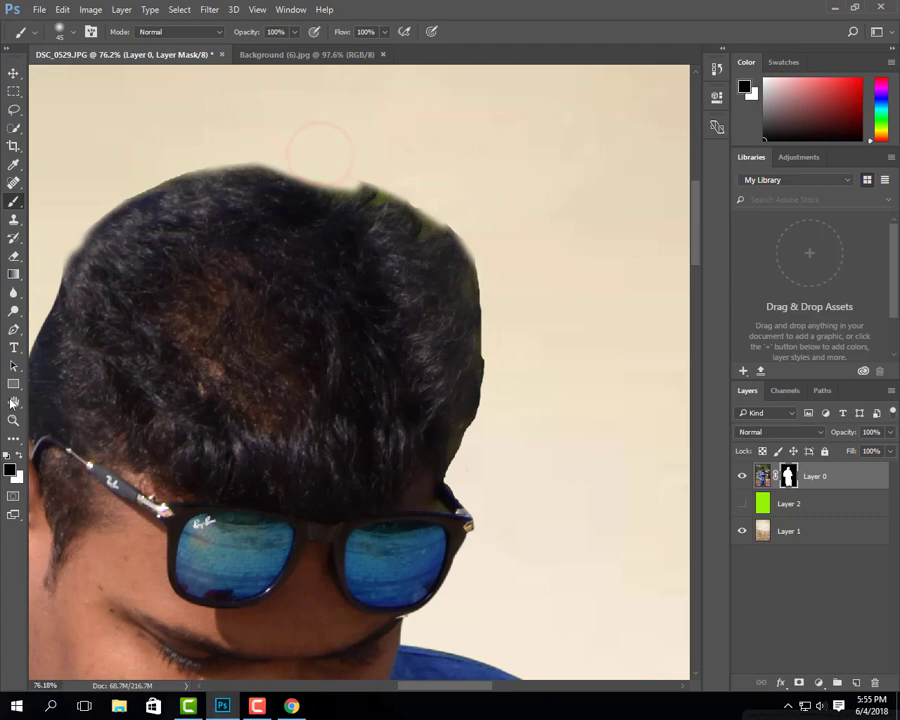
pyautogui.scroll(-3, 573, 338)
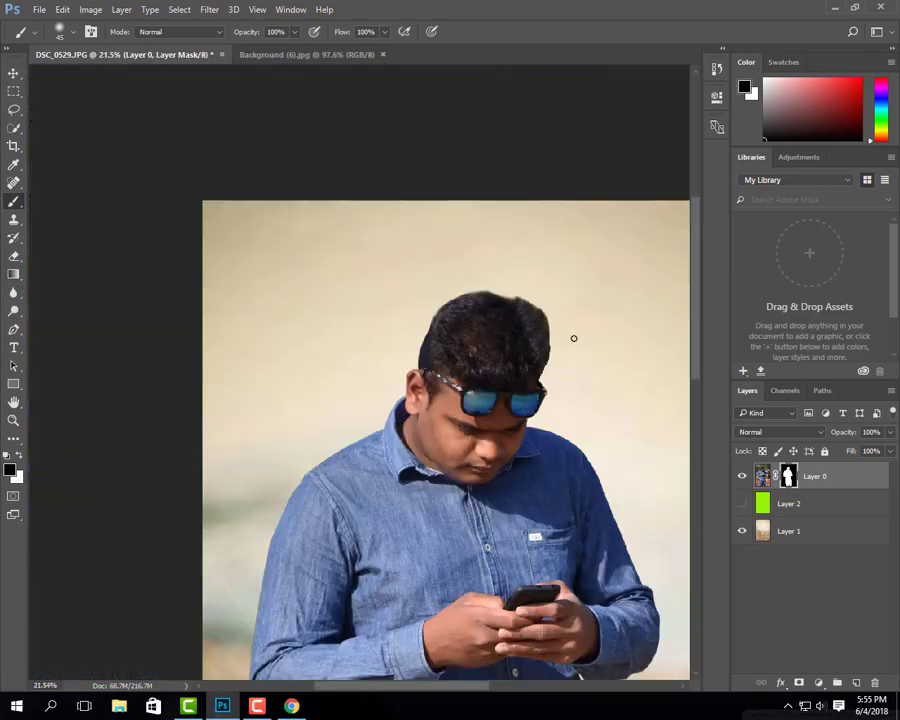
pyautogui.scroll(-2, 572, 334)
pyautogui.scroll(-3, 572, 334)
pyautogui.scroll(2, 572, 334)
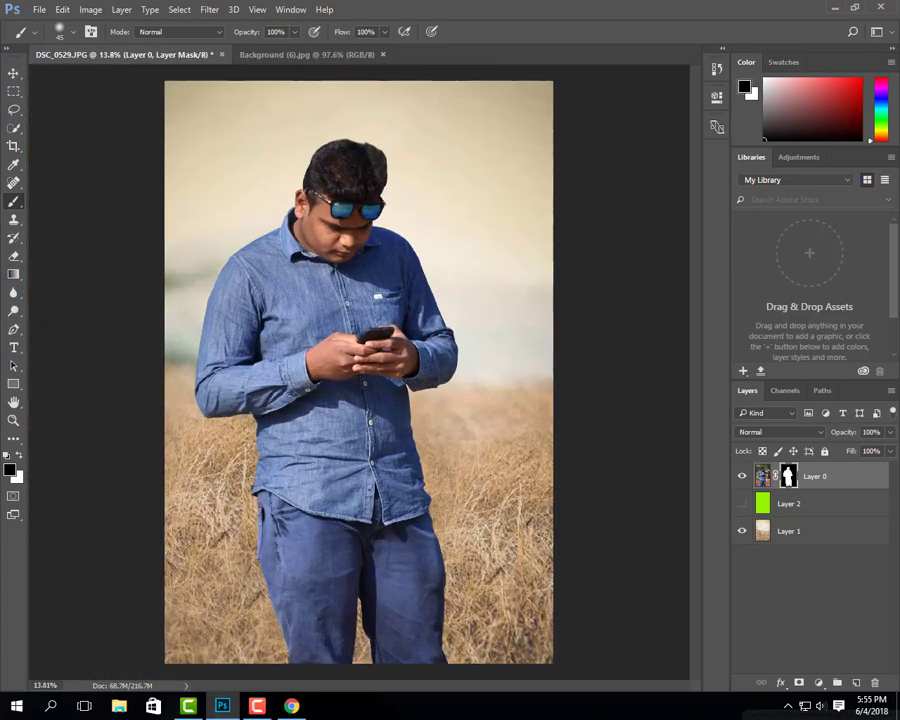
# Delete the green layer and add a Color Balance adjustment (Yellow −26) above Layer 0
pyautogui.click(805, 498)
pyautogui.press('Delete')
pyautogui.click(818, 683)
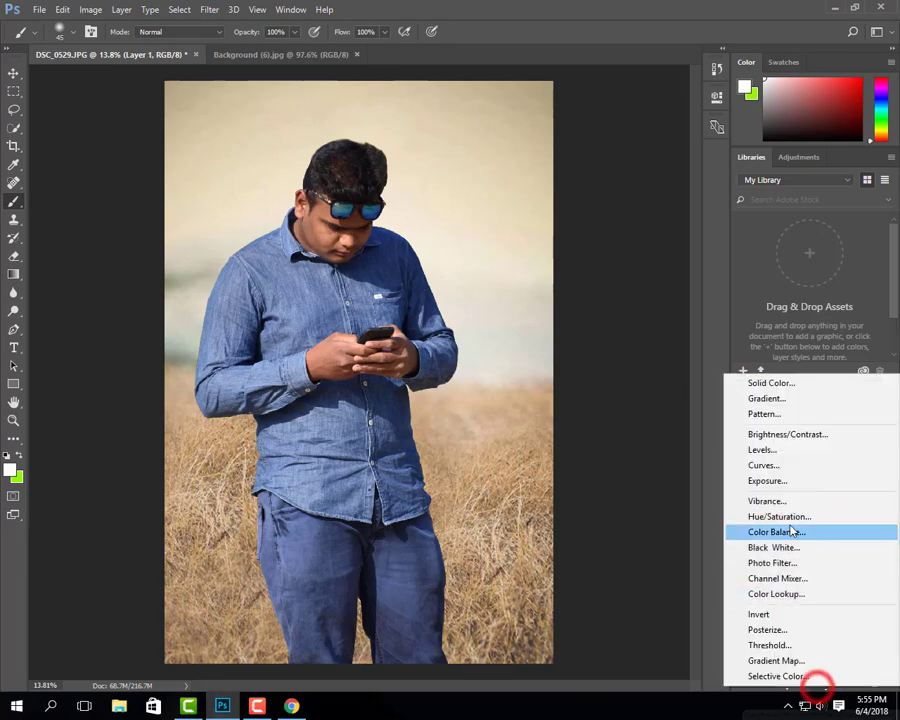
pyautogui.click(785, 532)
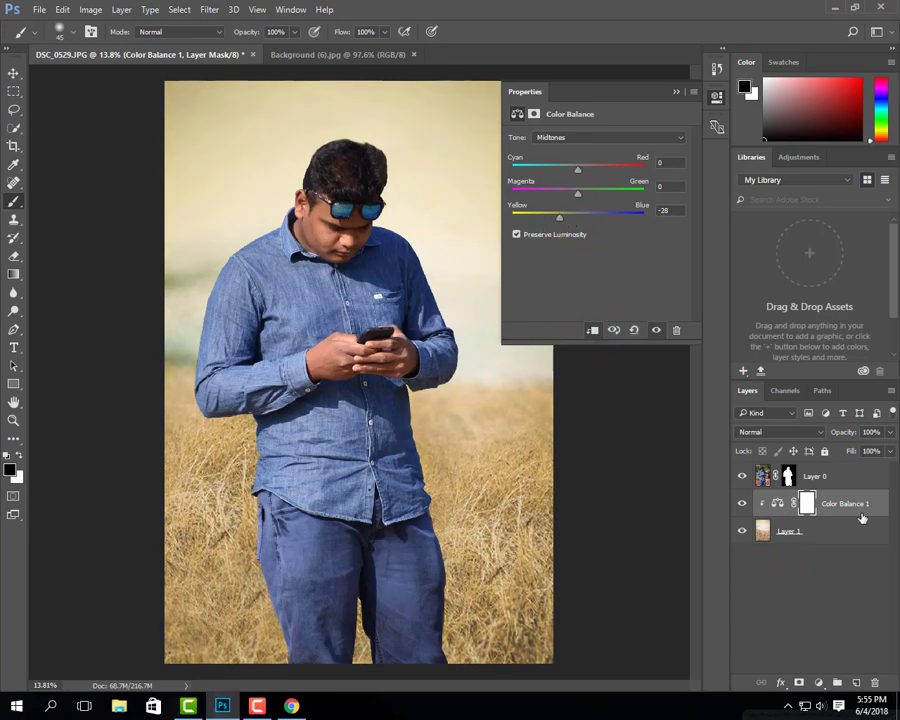
pyautogui.moveTo(862, 517); pyautogui.dragTo(848, 465)
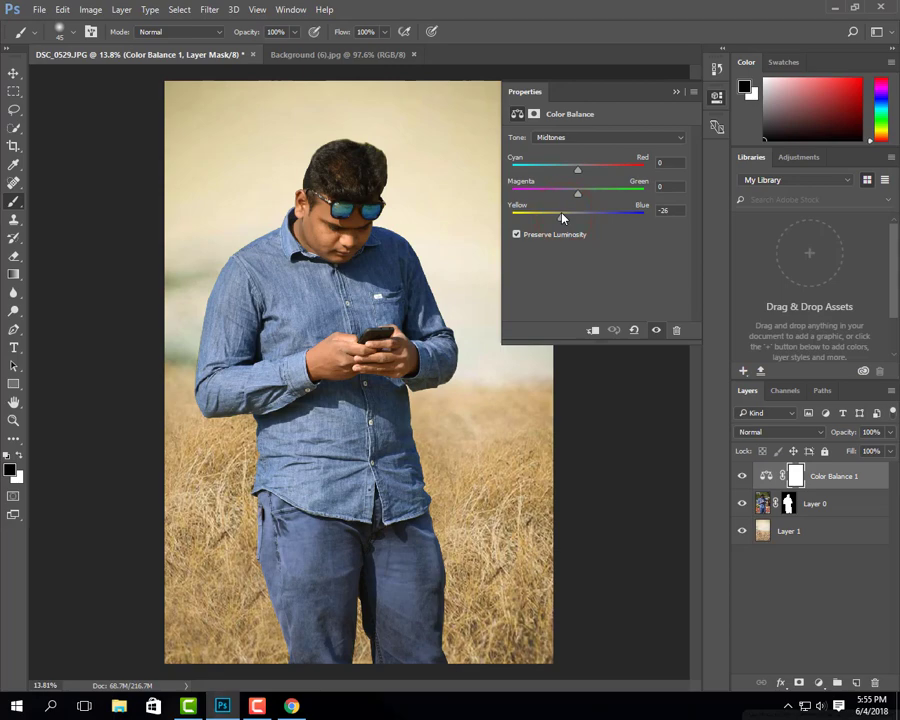
pyautogui.click(676, 91)
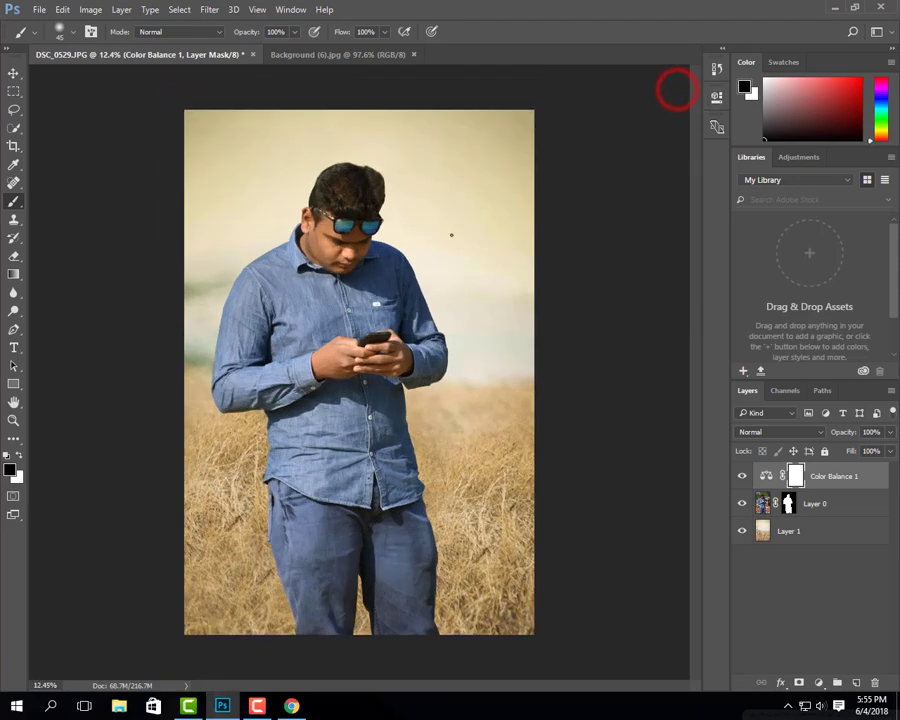
# Add a Curves adjustment with the midpoint raised and the top point lowered
pyautogui.click(820, 682)
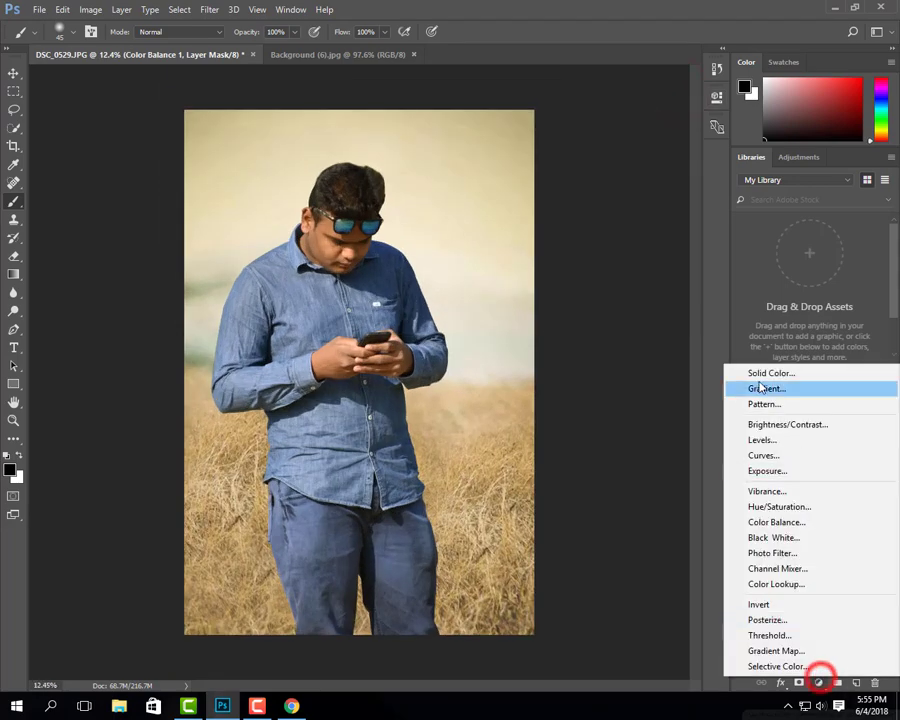
pyautogui.click(776, 454)
pyautogui.click(604, 237)
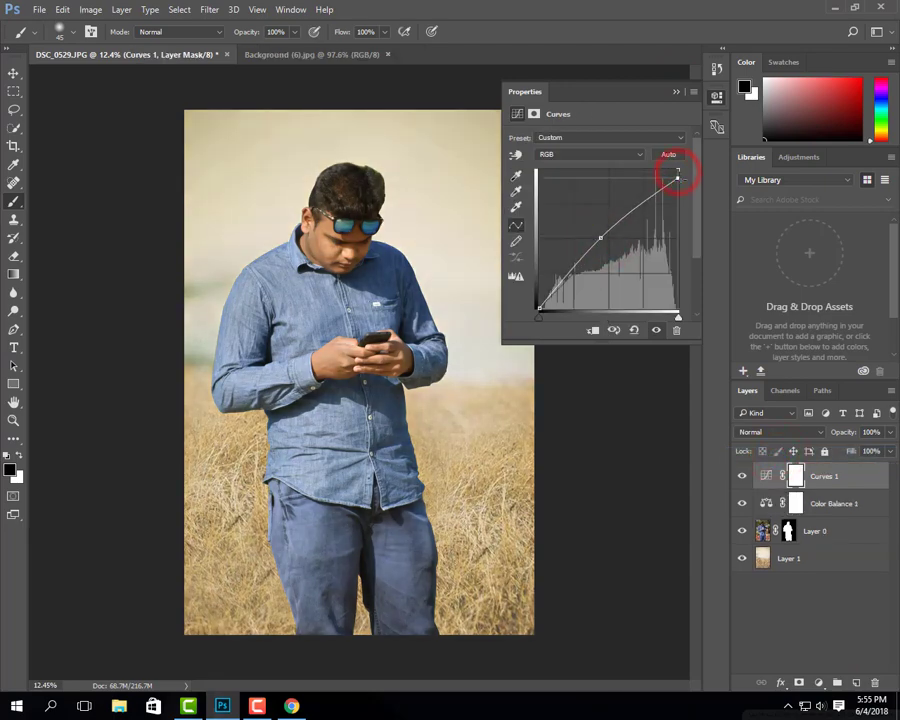
pyautogui.moveTo(677, 172); pyautogui.dragTo(678, 184)
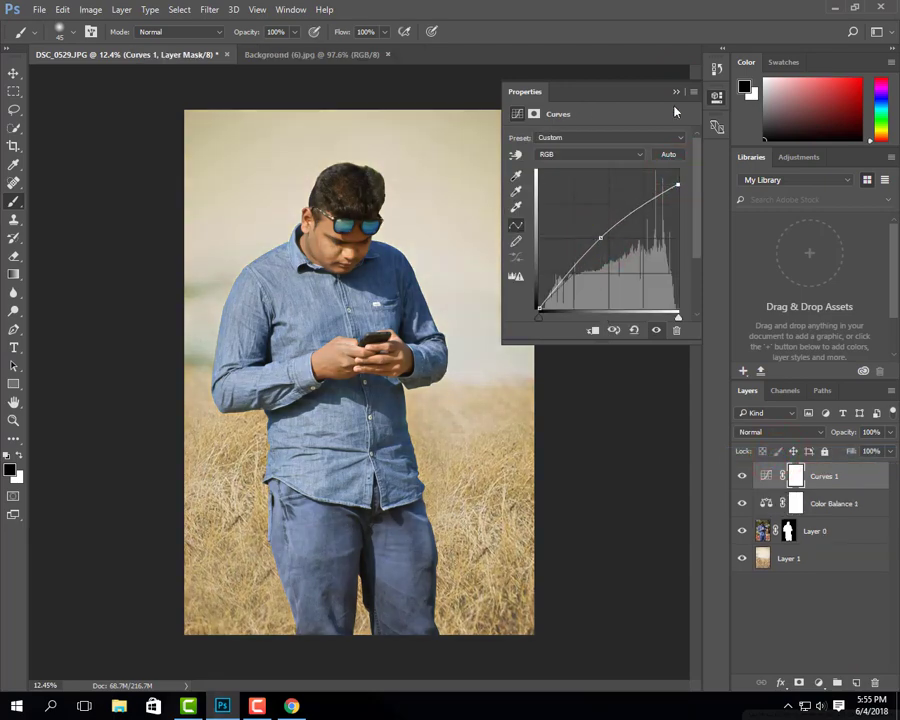
pyautogui.click(673, 93)
pyautogui.click(790, 556)
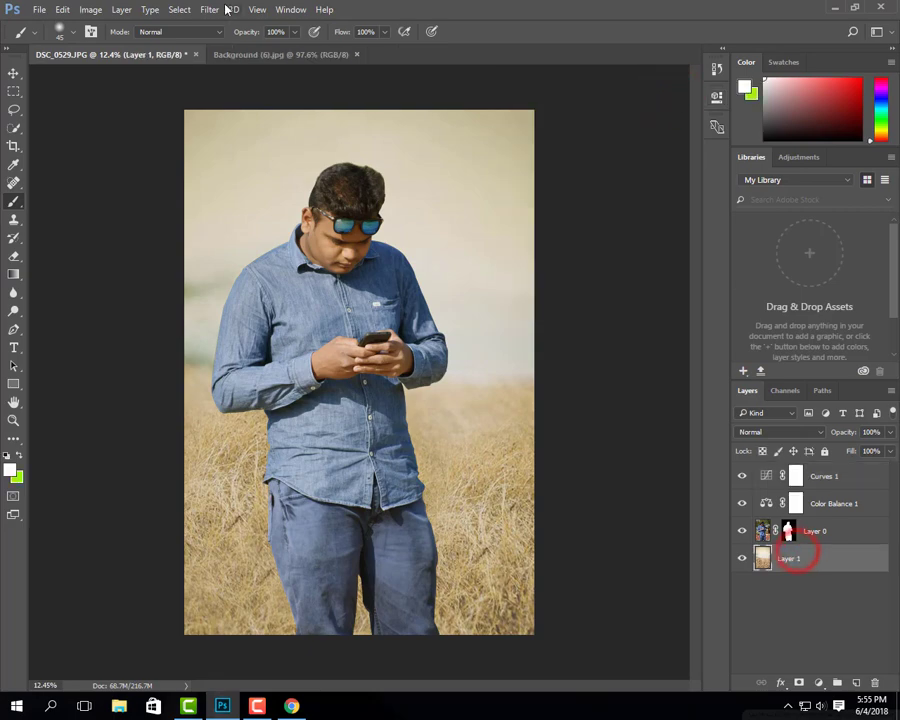
# Apply a 20.8-pixel Gaussian Blur to the field background layer
pyautogui.click(193, 9)
pyautogui.moveTo(209, 9)
pyautogui.click(303, 164)
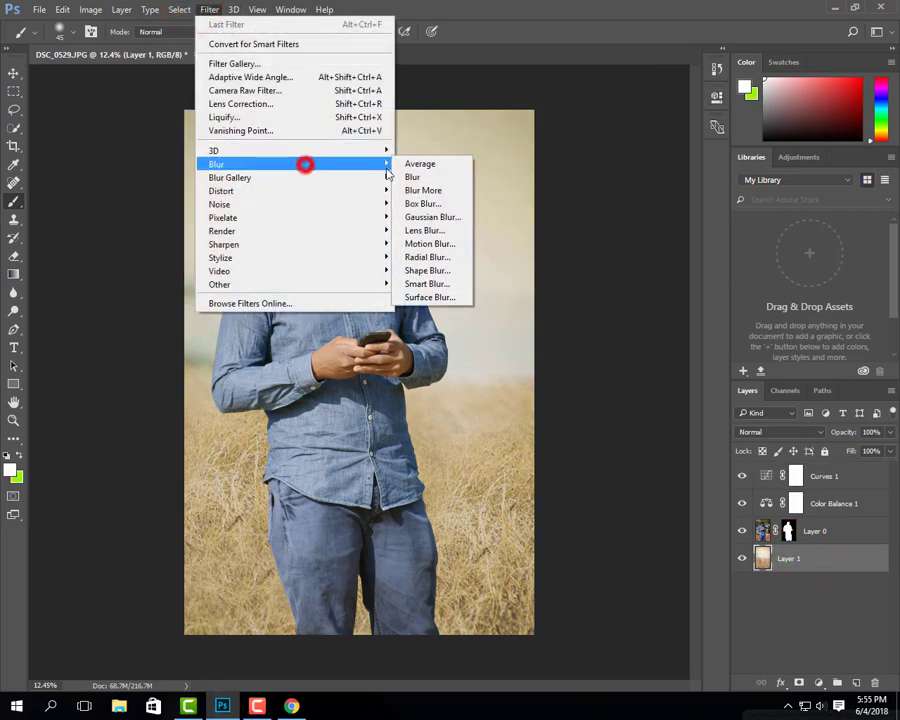
pyautogui.click(415, 217)
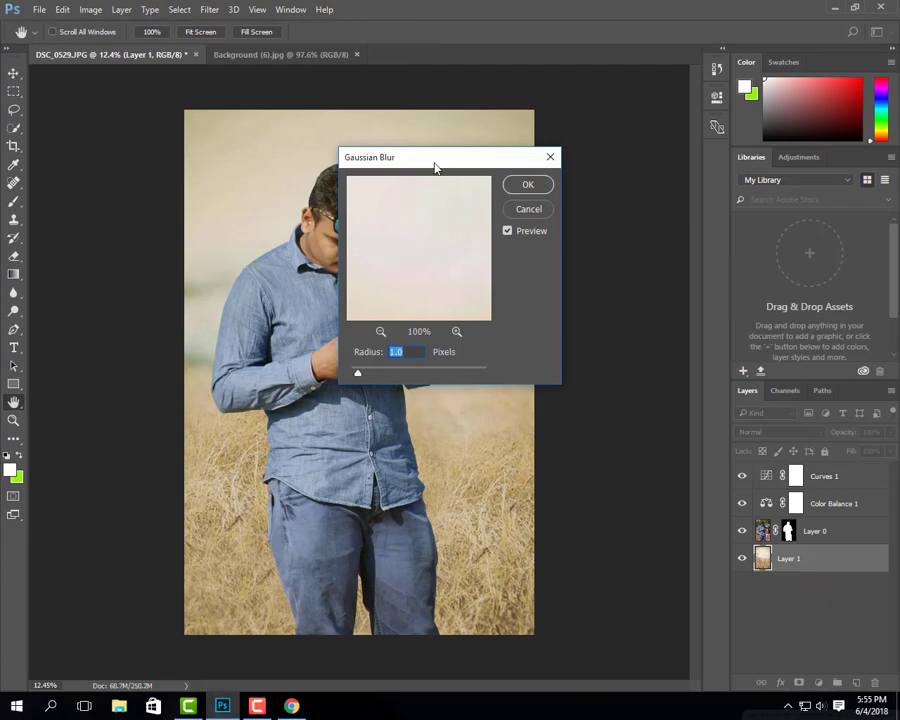
pyautogui.moveTo(433, 163); pyautogui.dragTo(596, 160)
pyautogui.click(576, 372)
pyautogui.moveTo(578, 372)
pyautogui.mouseDown()
pyautogui.moveTo(598, 374)
pyautogui.moveTo(576, 374)
pyautogui.mouseUp()
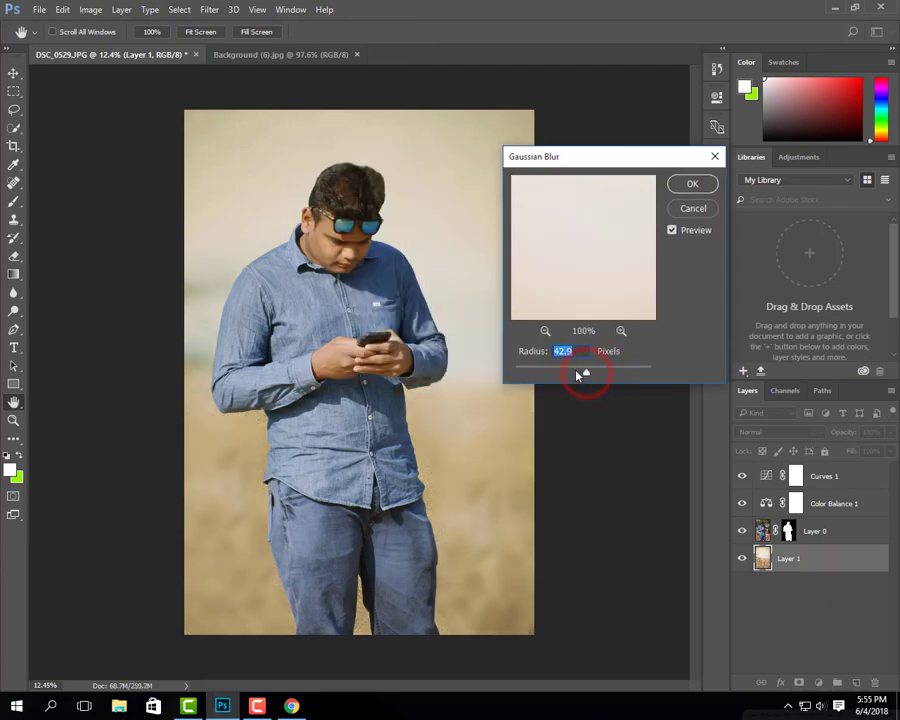
pyautogui.click(686, 182)
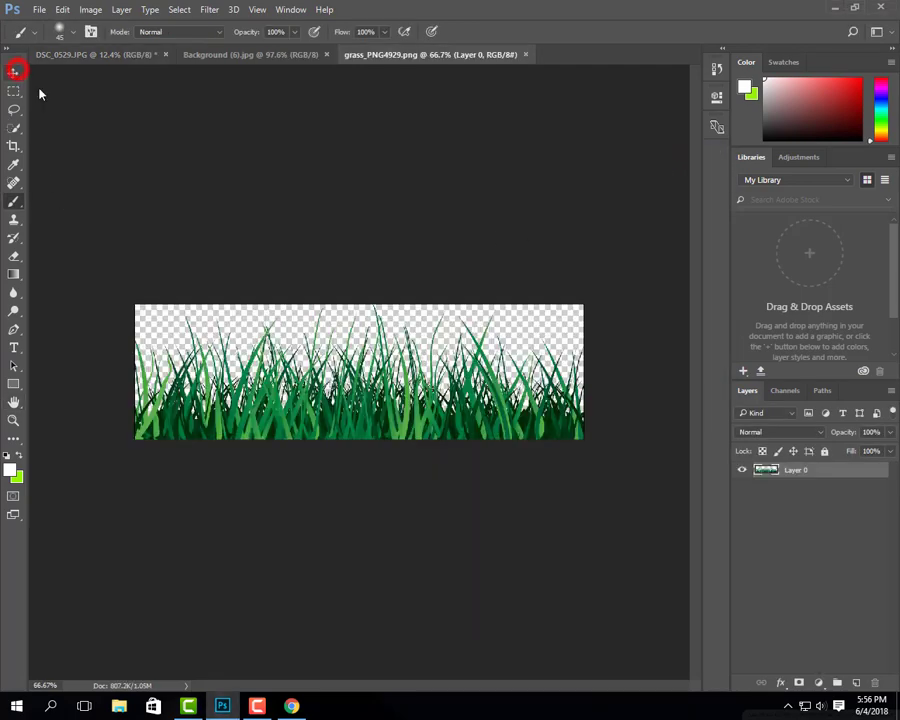
# Drag the grass cutout into DSC_0529 and stretch it across the bottom of the photo
pyautogui.click(16, 75)
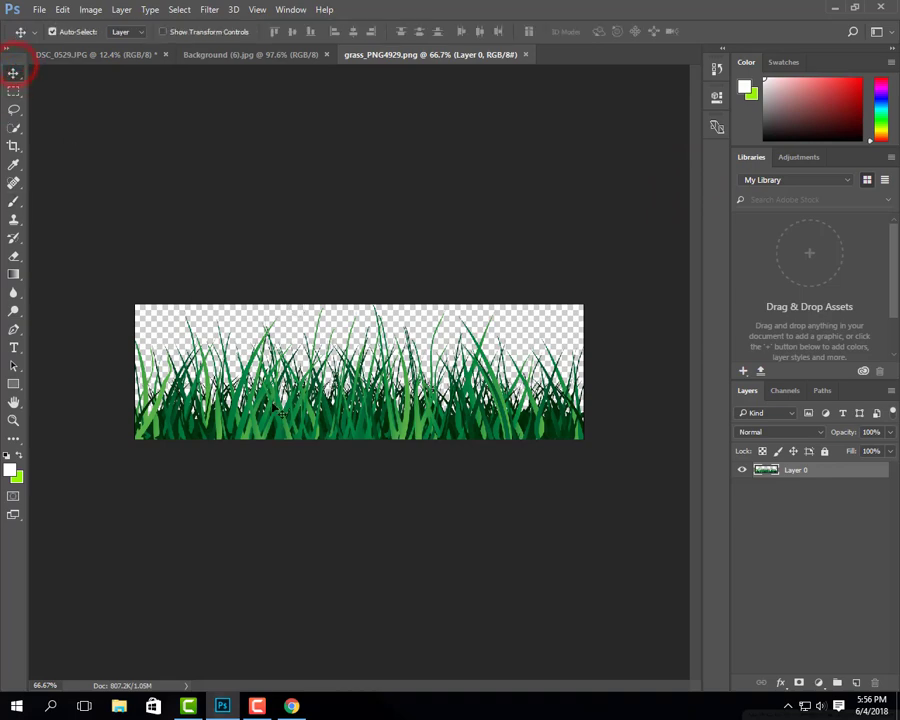
pyautogui.moveTo(278, 411); pyautogui.dragTo(365, 530)
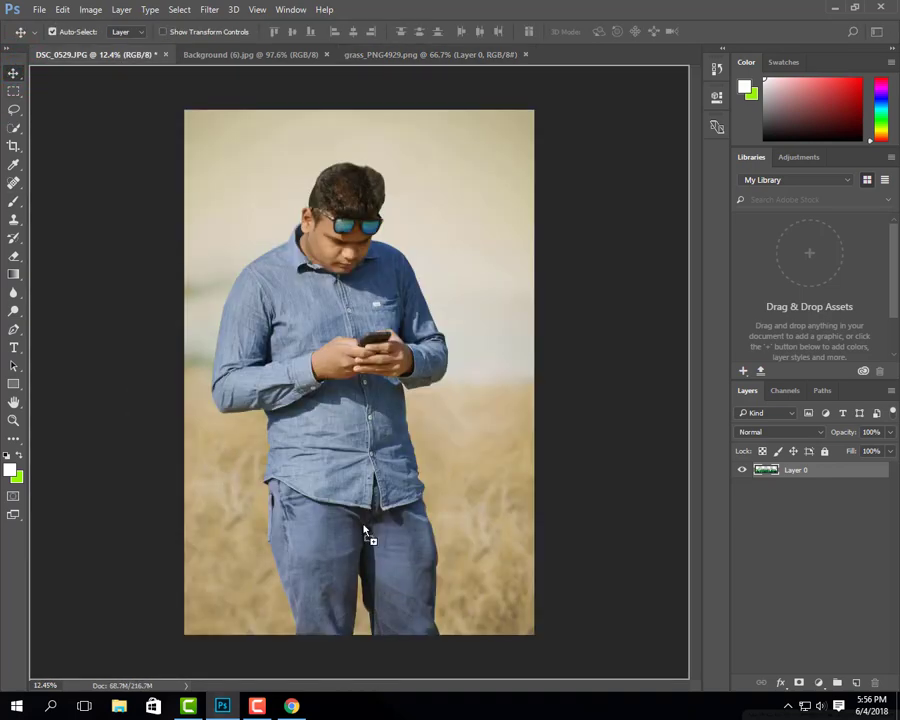
pyautogui.hotkey('ctrl', 't')
pyautogui.moveTo(422, 532)
pyautogui.mouseDown()
pyautogui.moveTo(631, 595)
pyautogui.moveTo(680, 594)
pyautogui.mouseUp()
pyautogui.moveTo(570, 562); pyautogui.dragTo(420, 600)
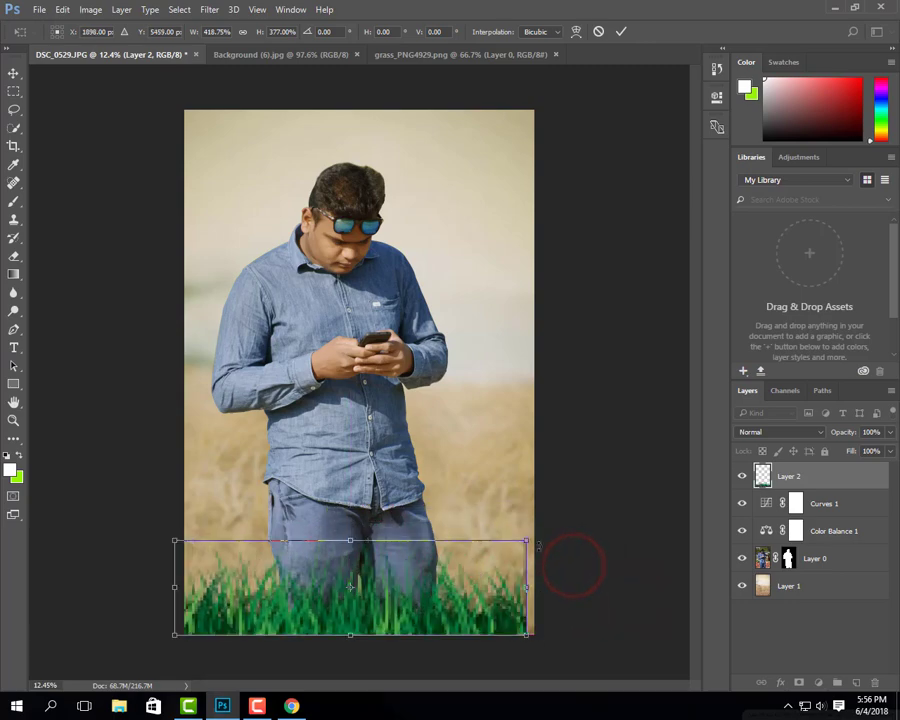
pyautogui.moveTo(526, 541); pyautogui.dragTo(580, 506)
pyautogui.press('Return')
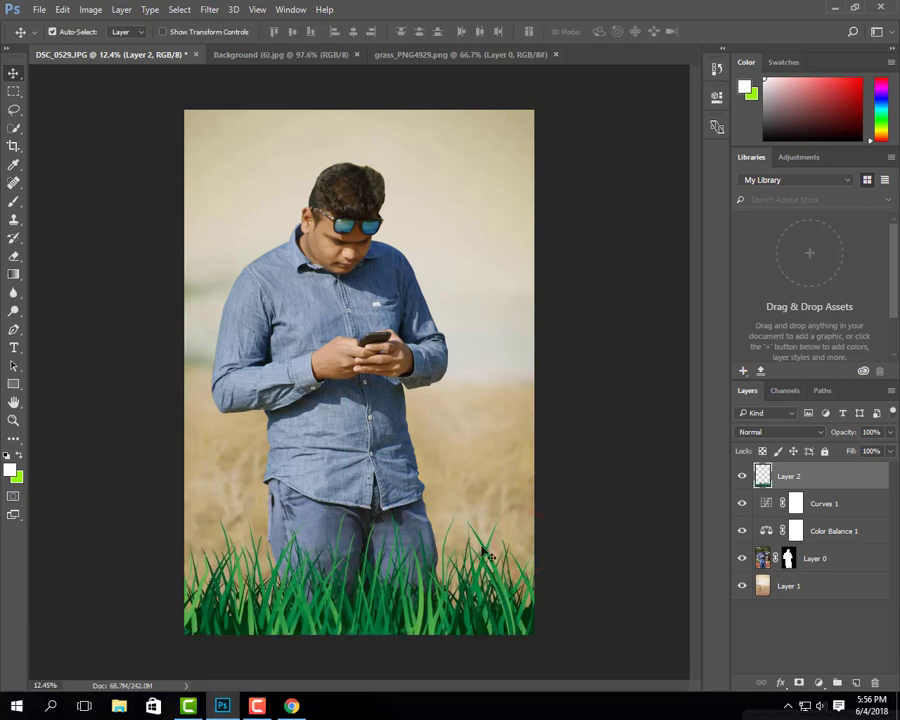
pyautogui.moveTo(474, 598); pyautogui.dragTo(475, 600)
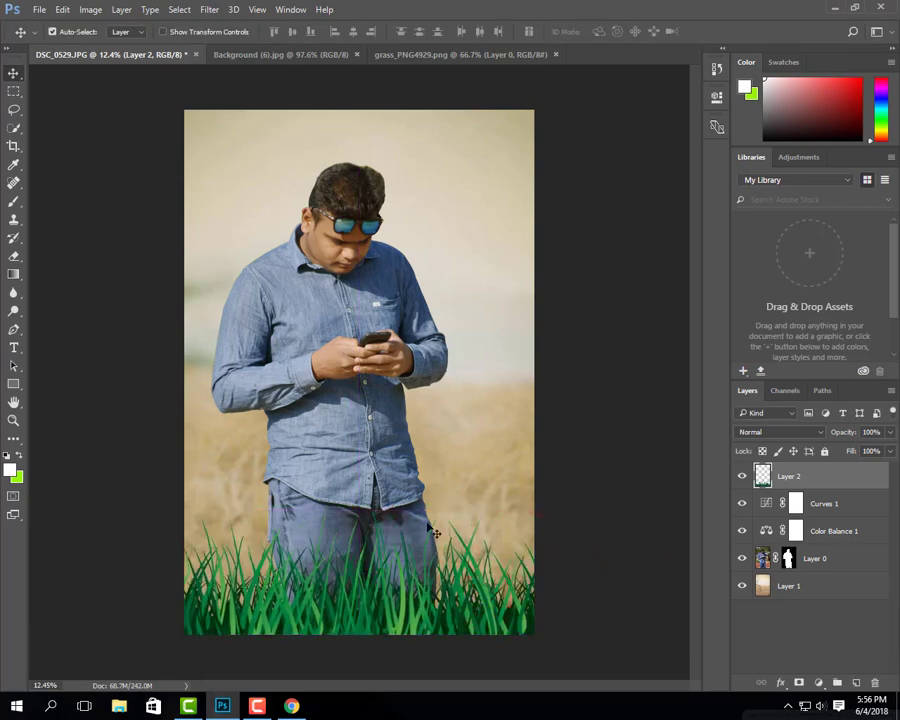
# Apply a heavy Gaussian Blur to the grass layer
pyautogui.click(210, 9)
pyautogui.click(247, 168)
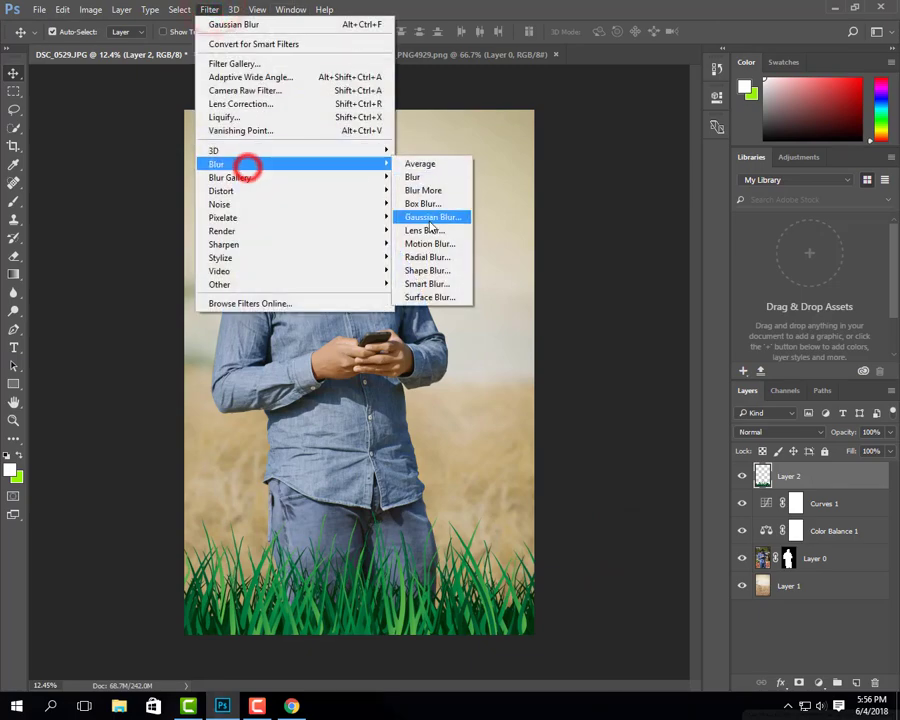
pyautogui.click(430, 216)
pyautogui.moveTo(575, 371); pyautogui.dragTo(600, 375)
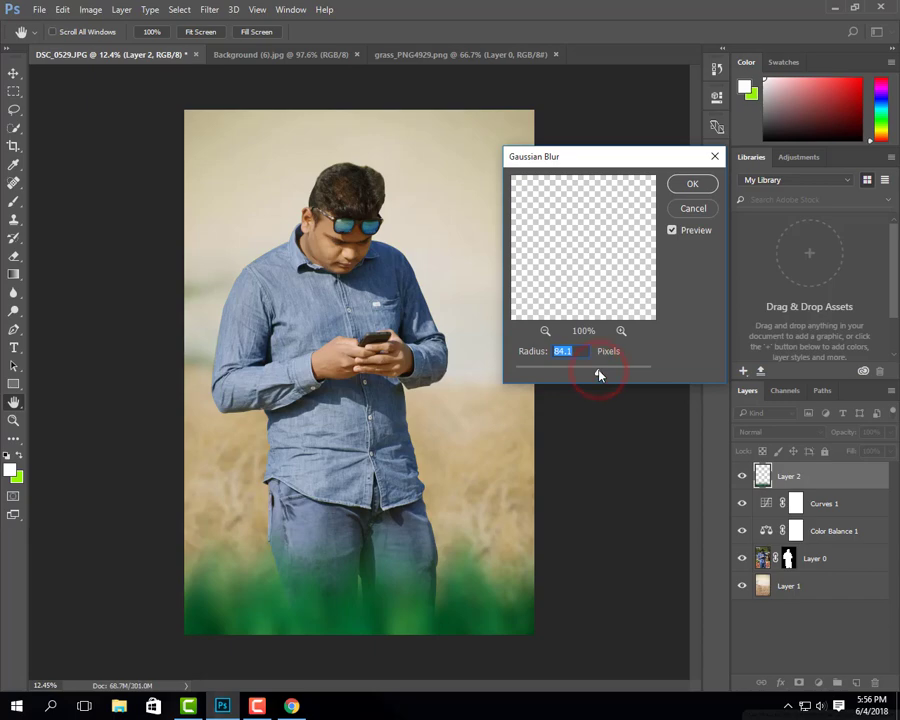
pyautogui.press('Return')
# Enlarge the blurred grass layer with Free Transform
pyautogui.hotkey('ctrl', 't')
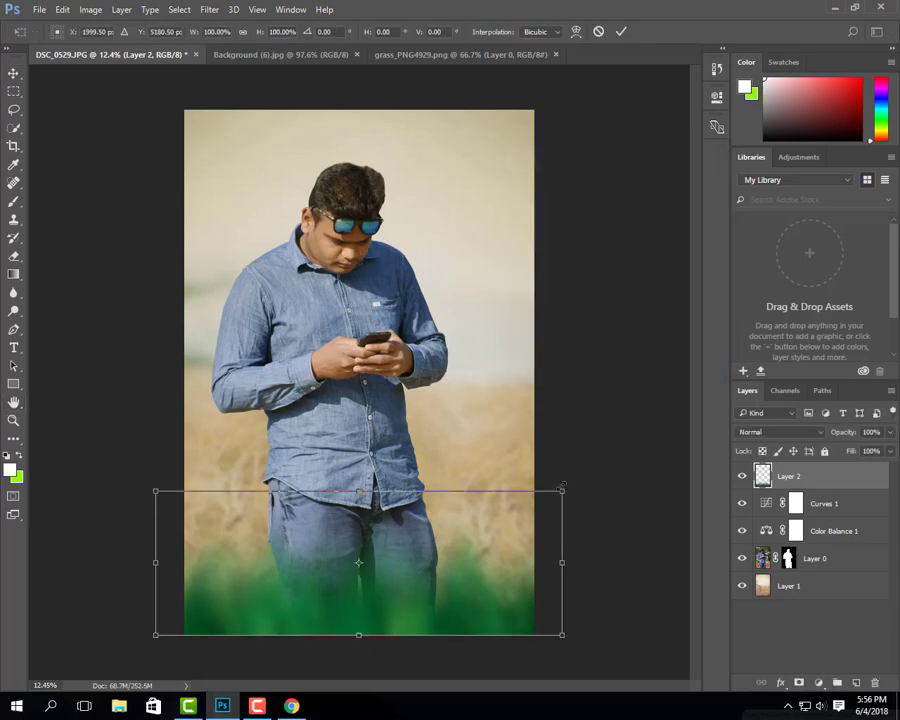
pyautogui.moveTo(562, 489); pyautogui.dragTo(586, 448)
pyautogui.press('Return')
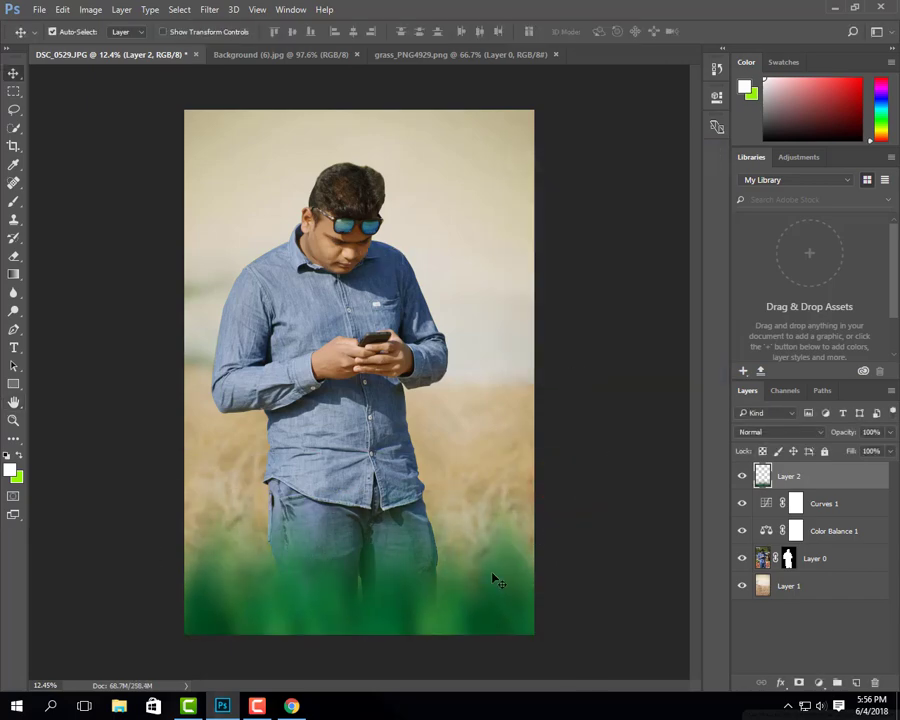
pyautogui.hotkey('ctrl', 'u')
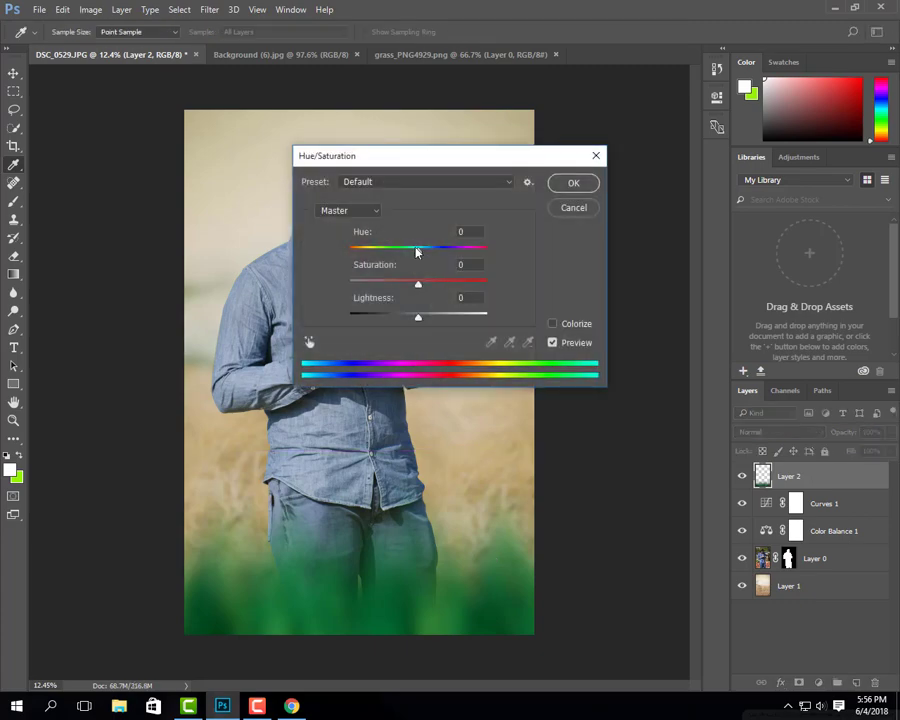
# Turn the grass yellow with Hue -92 and add a clipped Brightness/Contrast at Brightness 48
pyautogui.moveTo(416, 249); pyautogui.dragTo(374, 249)
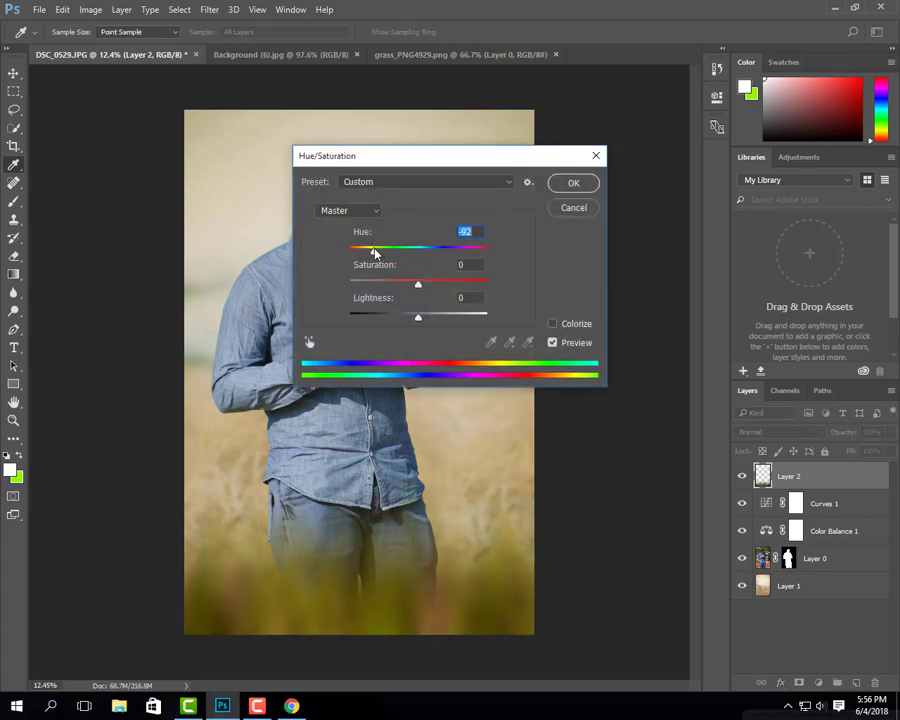
pyautogui.click(558, 181)
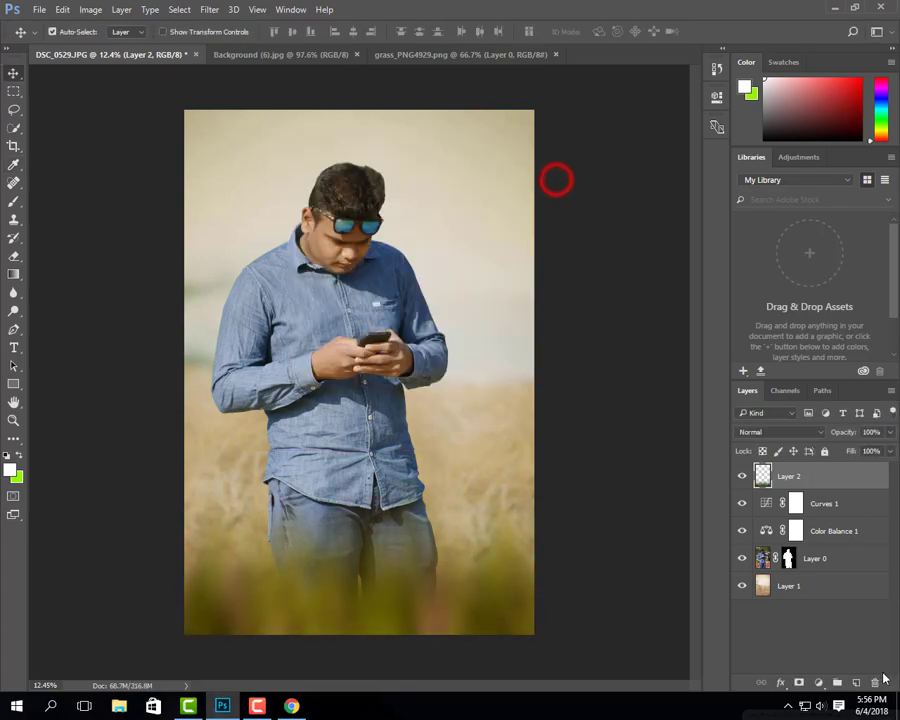
pyautogui.click(820, 682)
pyautogui.click(788, 428)
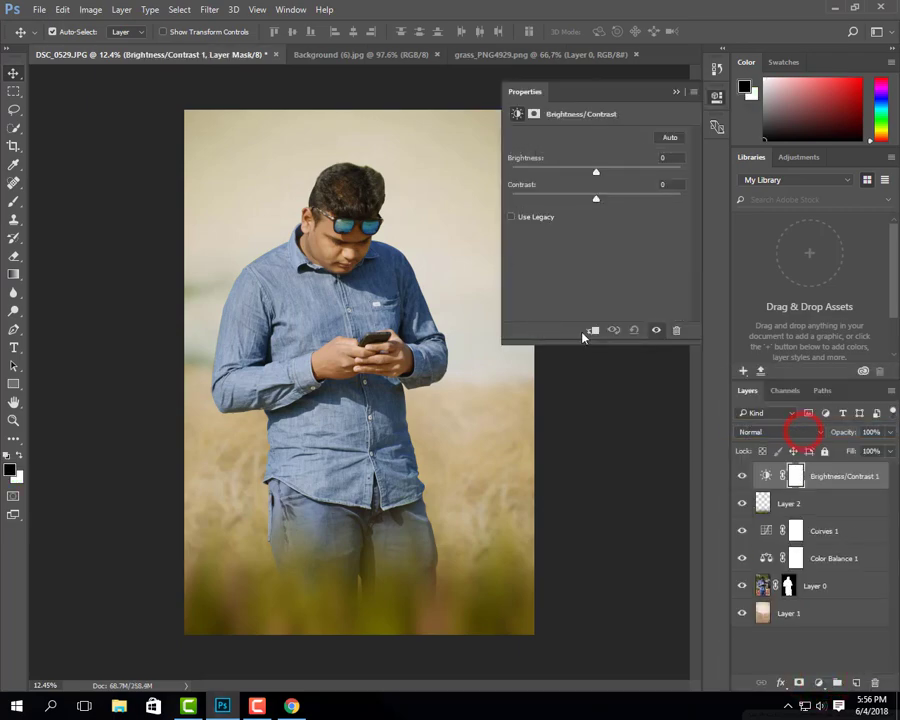
pyautogui.click(592, 330)
pyautogui.moveTo(596, 167)
pyautogui.mouseDown()
pyautogui.moveTo(634, 170)
pyautogui.moveTo(624, 172)
pyautogui.mouseUp()
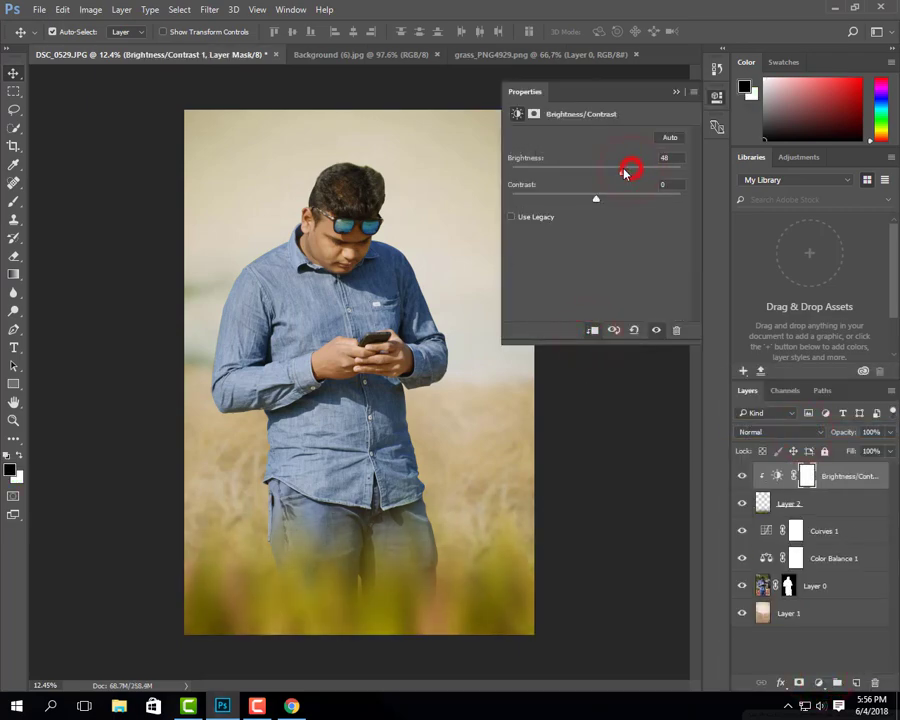
pyautogui.click(674, 90)
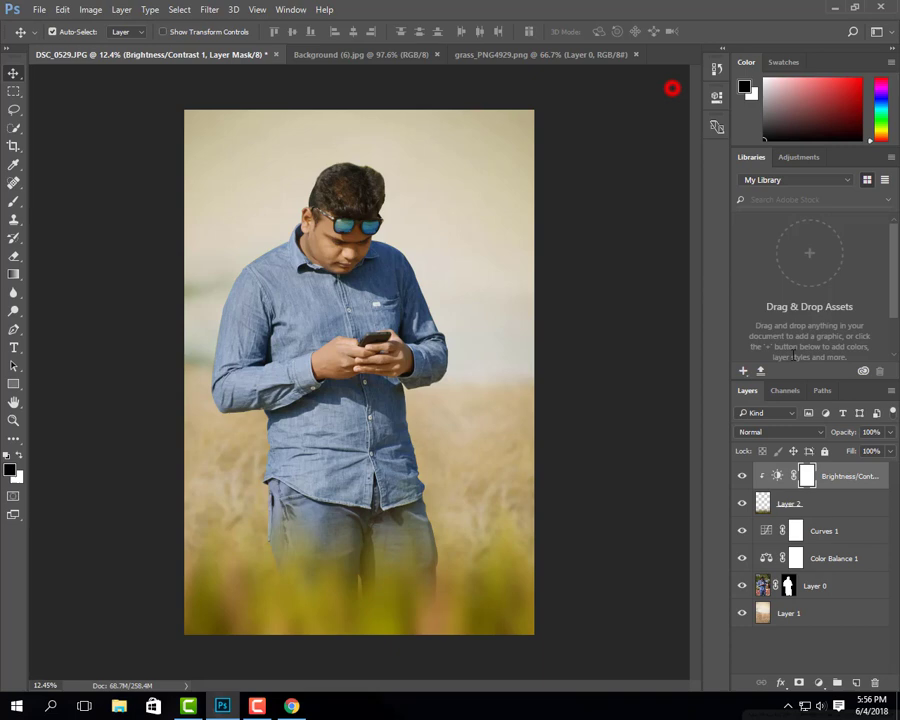
# Keep the grass Layer 2 at full opacity and nudge it slightly lower
pyautogui.click(808, 500)
pyautogui.click(846, 432)
pyautogui.moveTo(846, 432); pyautogui.dragTo(844, 433)
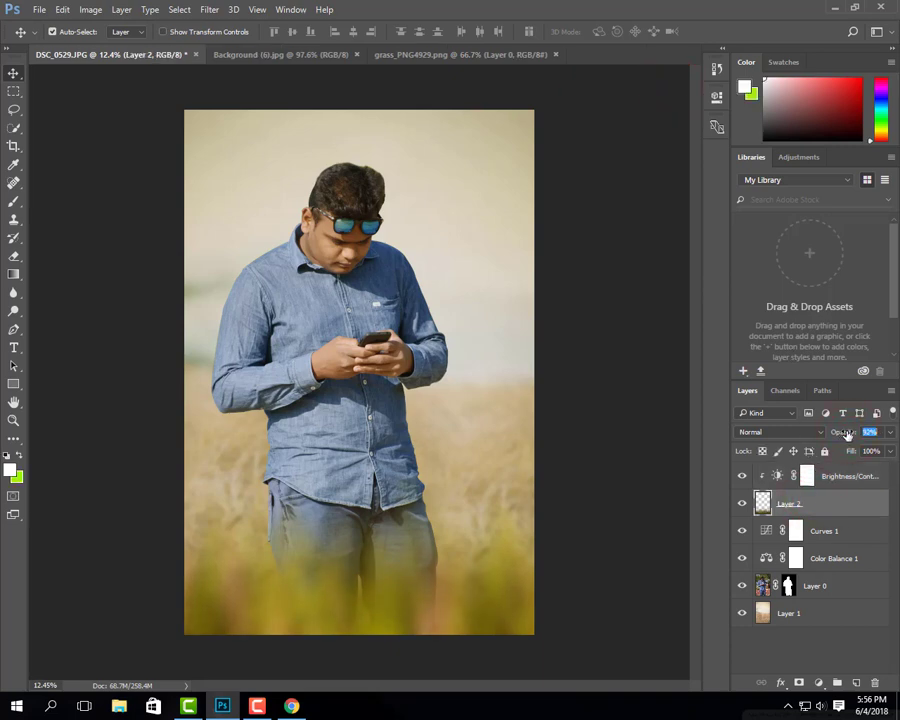
pyautogui.keyDown('alt'); pyautogui.scroll(-2, 250, 335); pyautogui.keyUp('alt')
pyautogui.keyDown('alt'); pyautogui.scroll(2, 508, 569); pyautogui.keyUp('alt')
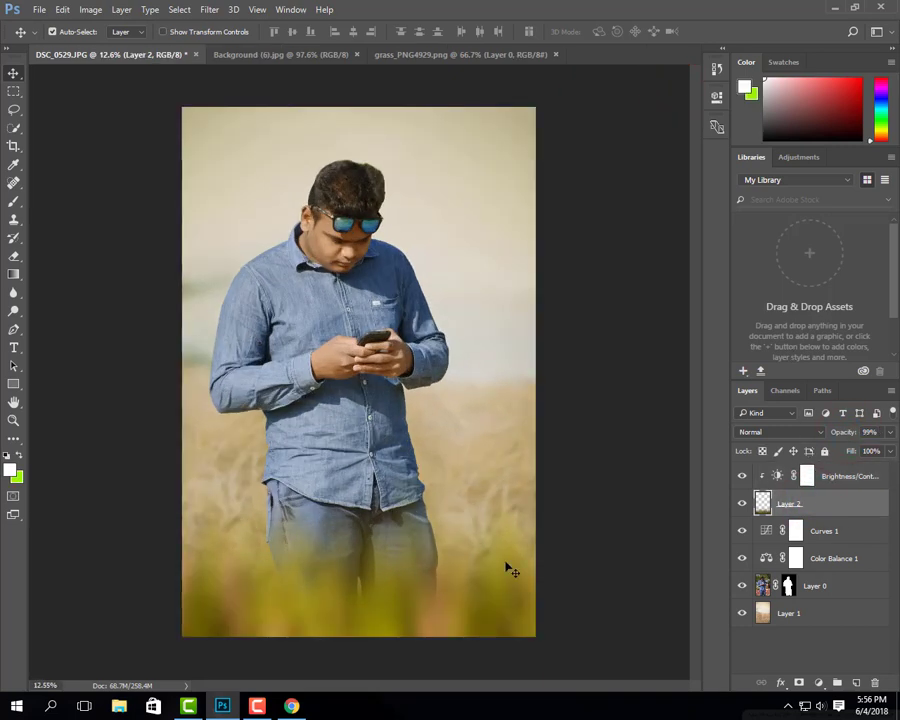
pyautogui.click(871, 481)
pyautogui.moveTo(388, 612); pyautogui.dragTo(391, 633)
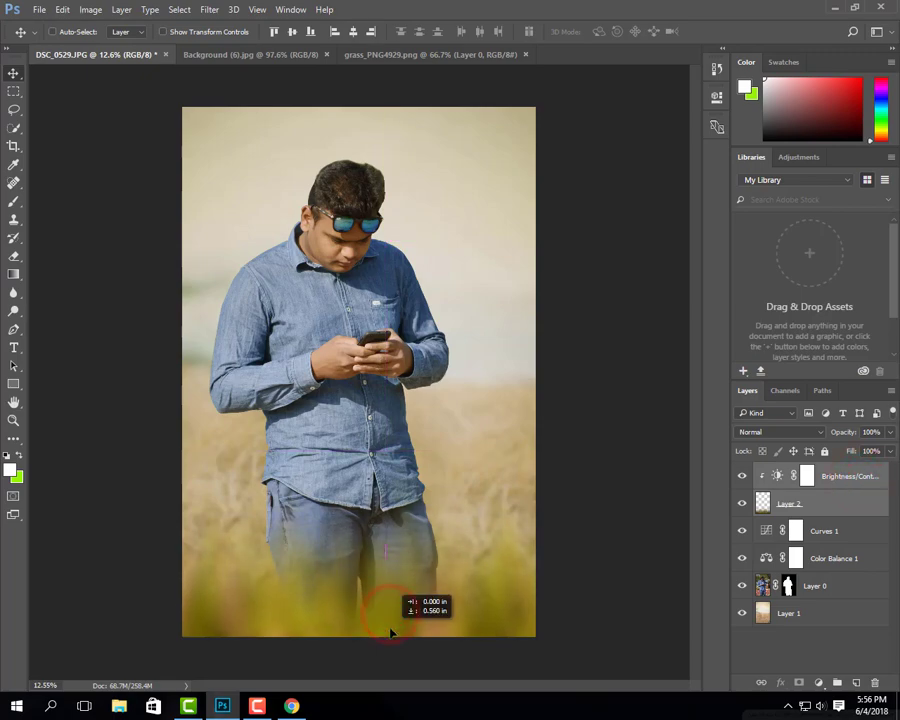
pyautogui.keyDown('alt'); pyautogui.scroll(-1, 358, 374); pyautogui.keyUp('alt')
pyautogui.keyDown('alt'); pyautogui.scroll(2, 357, 372); pyautogui.keyUp('alt')
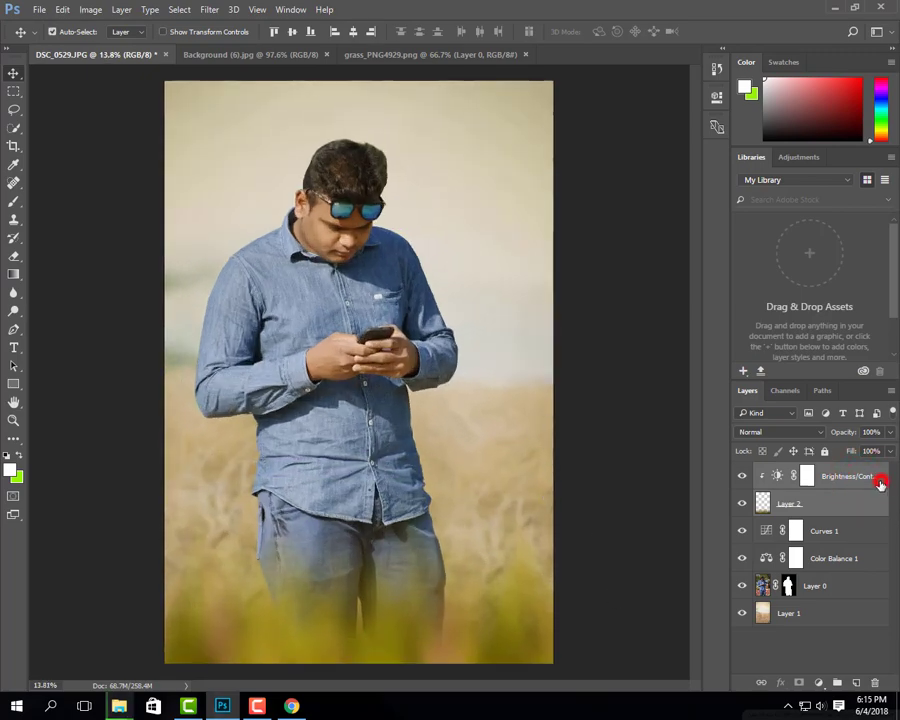
# Add a Gradient Fill layer with a black-to-transparent gradient
pyautogui.click(880, 483)
pyautogui.scroll(-1, 428, 490)
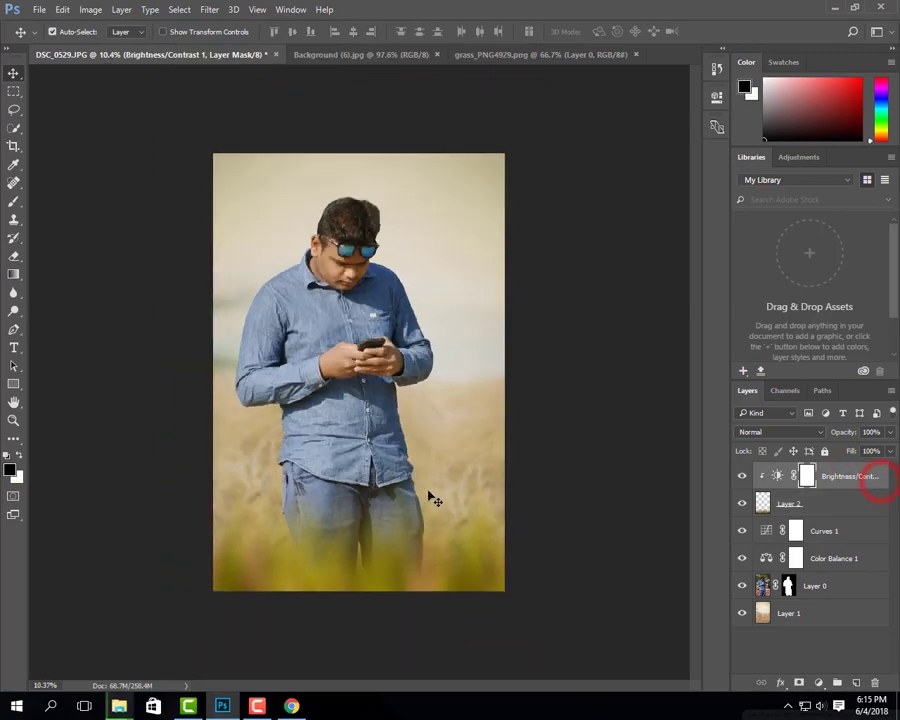
pyautogui.scroll(1, 426, 494)
pyautogui.click(822, 683)
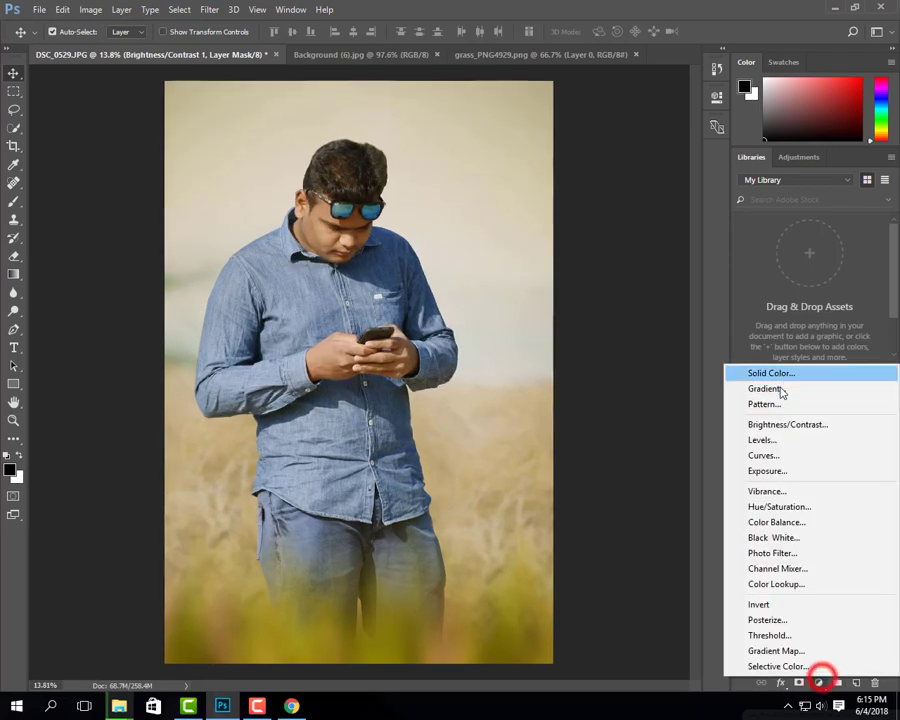
pyautogui.click(776, 388)
pyautogui.click(723, 103)
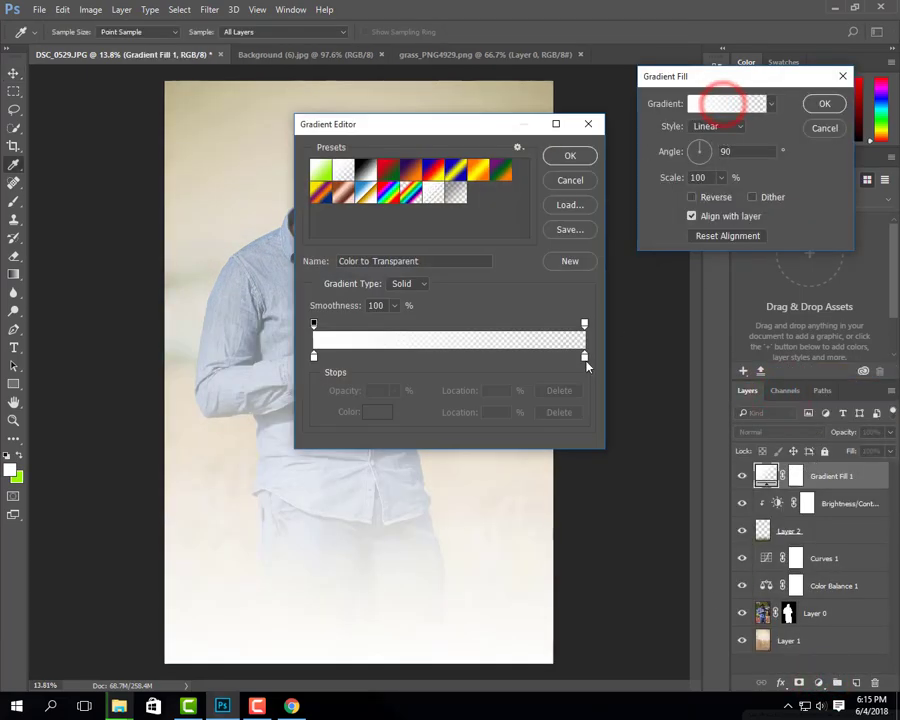
pyautogui.click(584, 356)
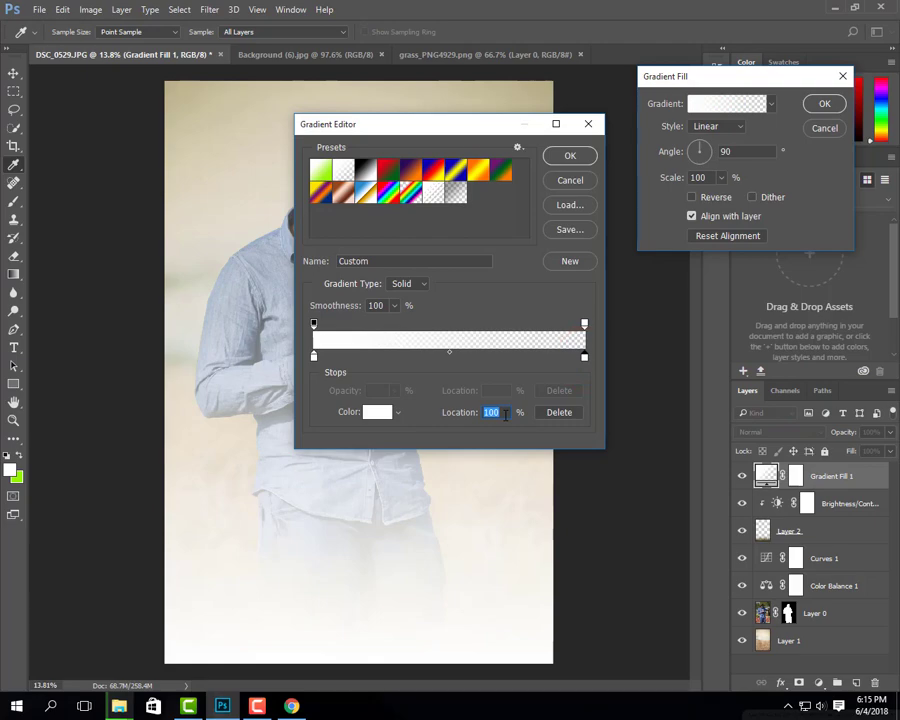
pyautogui.write('0')
pyautogui.click(377, 414)
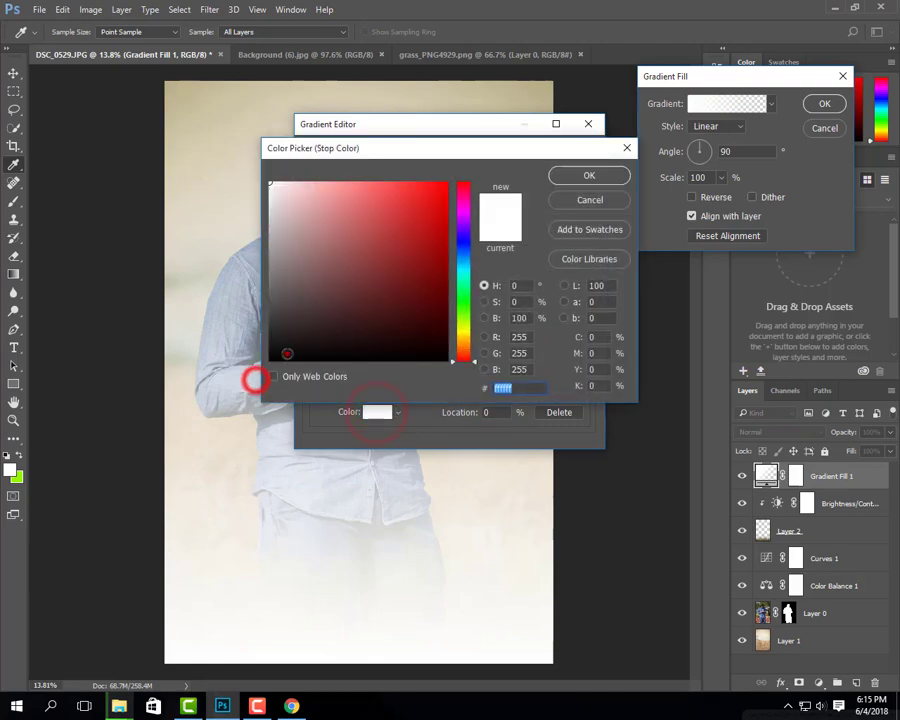
pyautogui.click(286, 354)
pyautogui.press('Return')
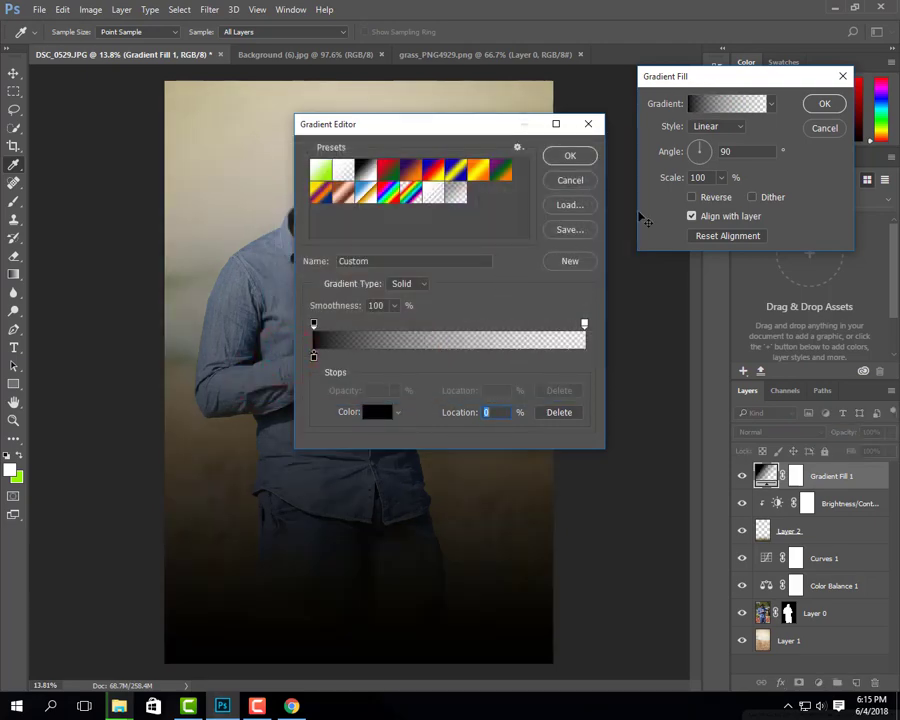
pyautogui.press('Return')
# Make the gradient radial and reversed at 188% scale, centred on the man
pyautogui.click(717, 126)
pyautogui.click(707, 148)
pyautogui.click(374, 360)
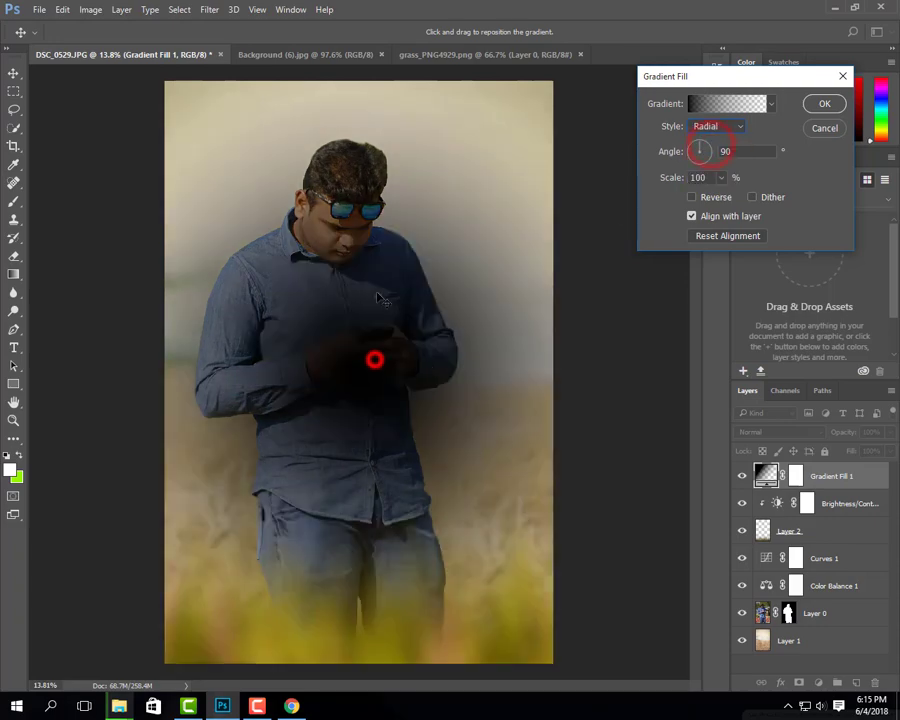
pyautogui.click(692, 197)
pyautogui.click(720, 177)
pyautogui.moveTo(714, 197); pyautogui.dragTo(727, 200)
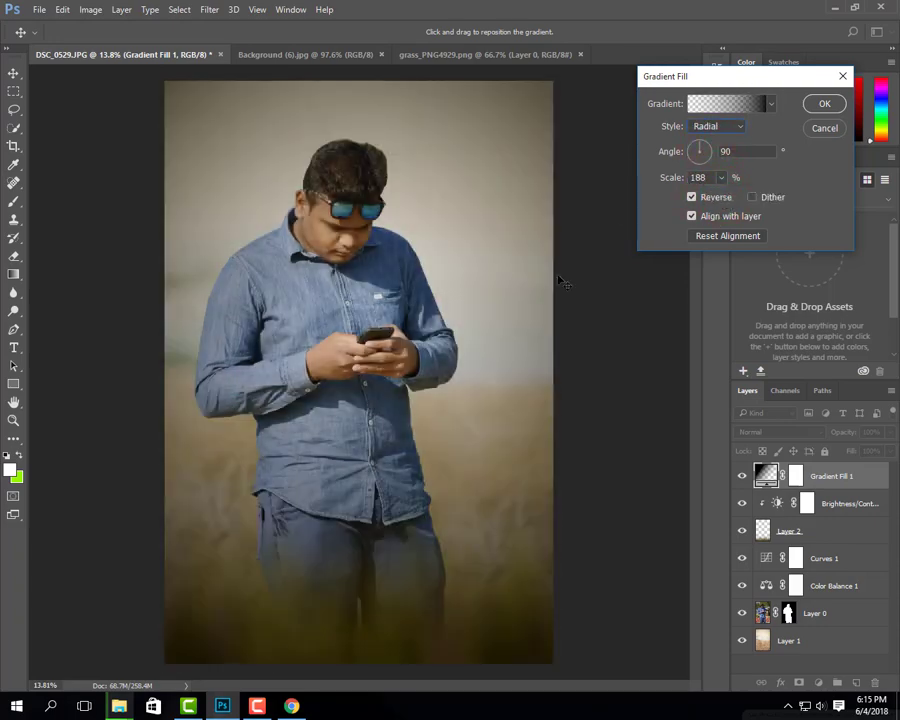
pyautogui.press('Return')
pyautogui.hotkey('ctrl', '-')
pyautogui.hotkey('ctrl', '0')
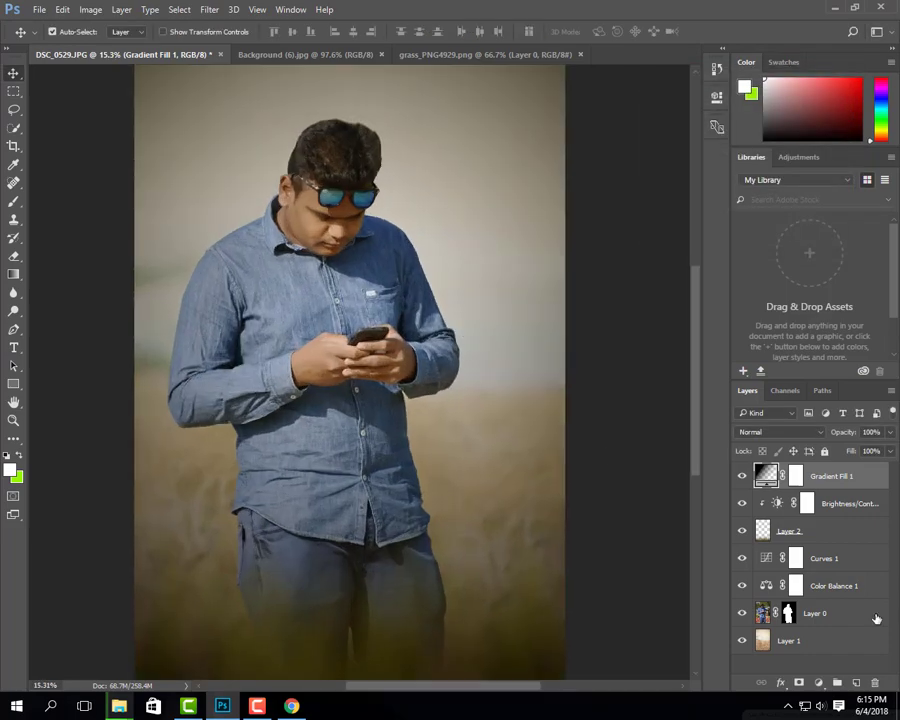
# Add a Color Lookup 1 layer using FoggyNight.3DL and set its blend mode to Lighten
pyautogui.click(818, 682)
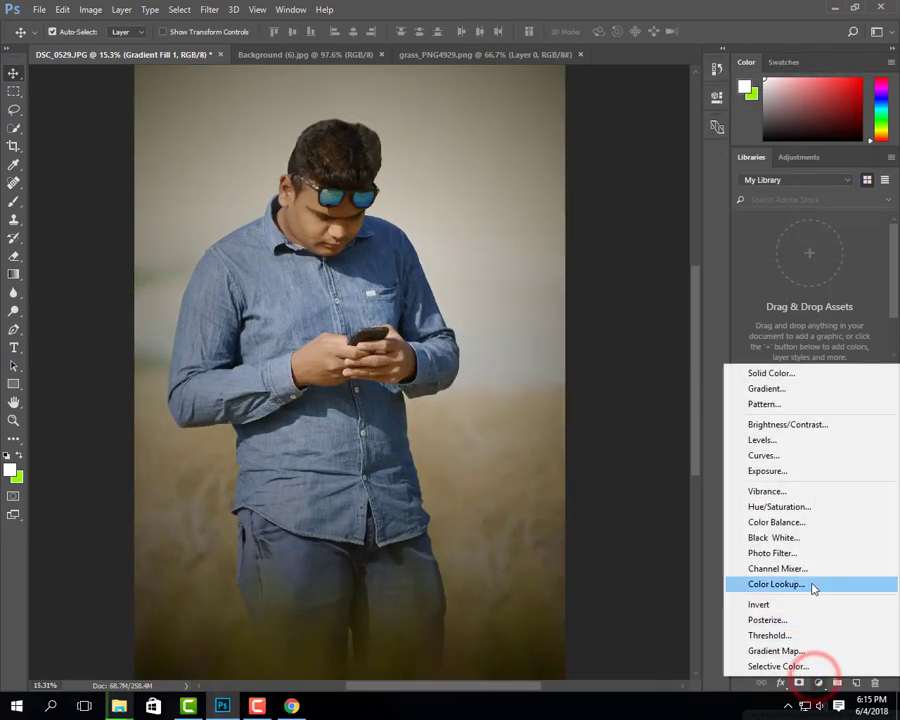
pyautogui.click(812, 587)
pyautogui.click(594, 139)
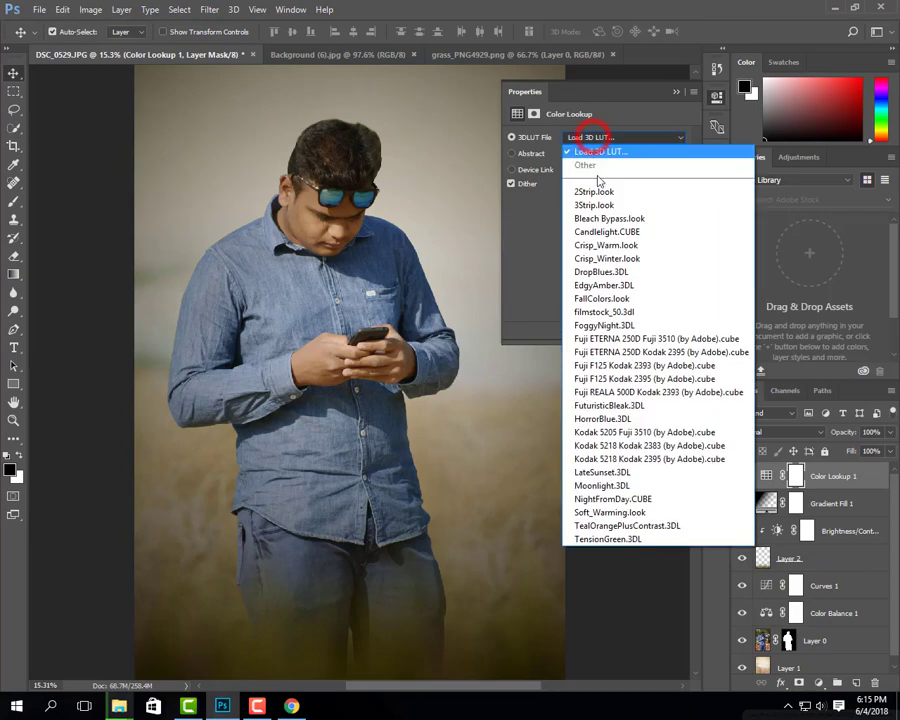
pyautogui.click(656, 326)
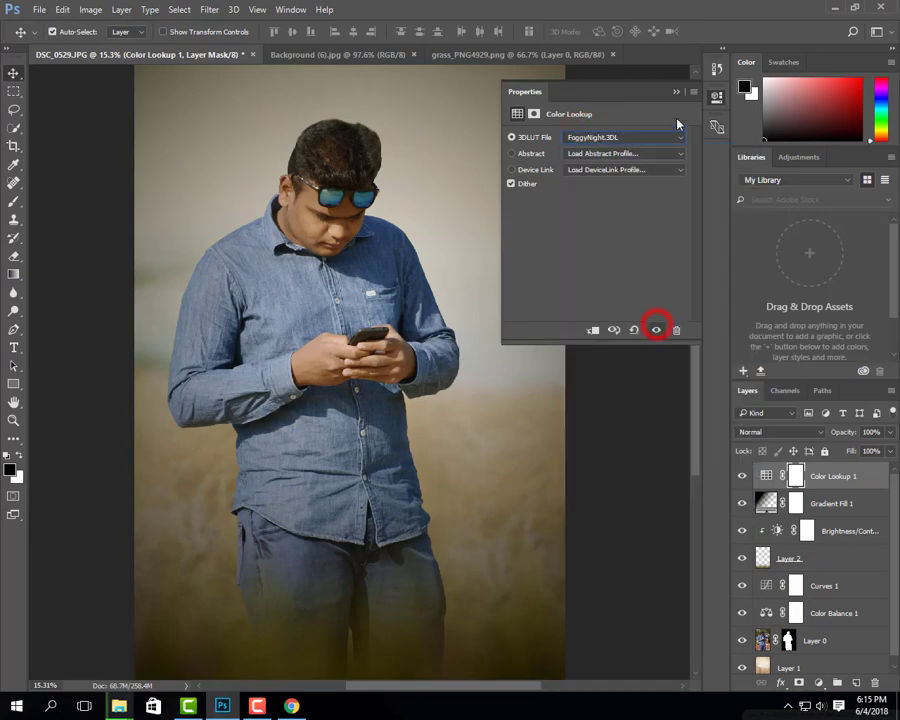
pyautogui.click(675, 91)
pyautogui.click(760, 430)
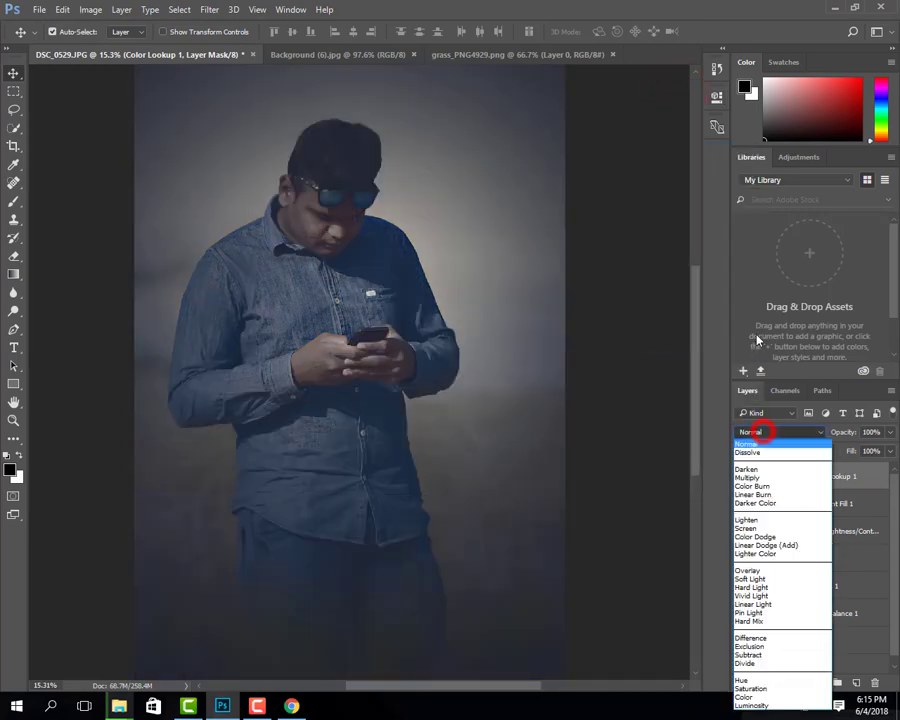
pyautogui.click(765, 517)
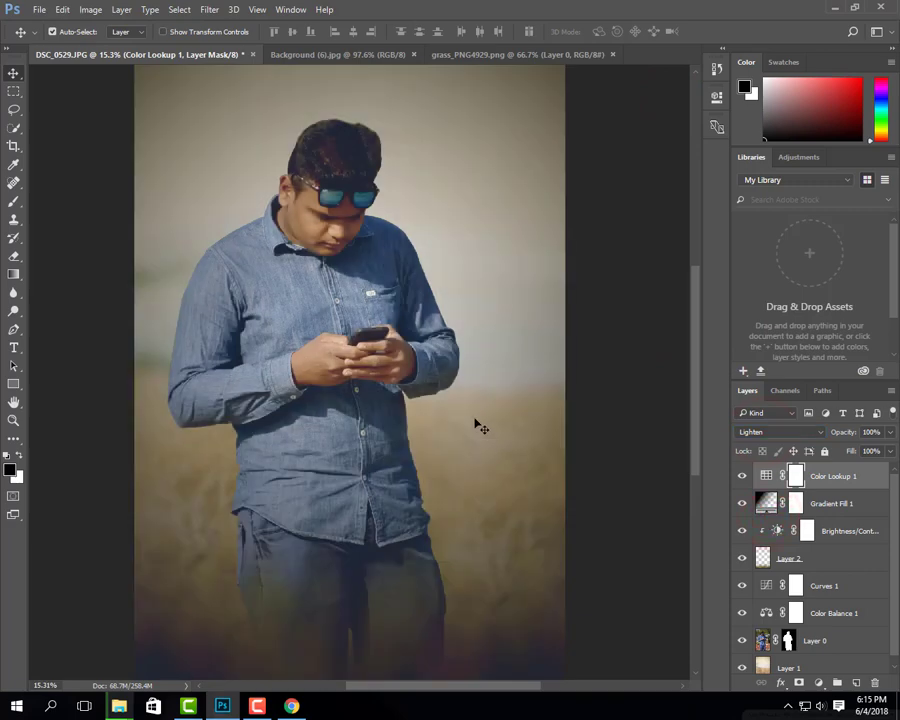
pyautogui.scroll(-2, 478, 426)
pyautogui.scroll(1, 476, 420)
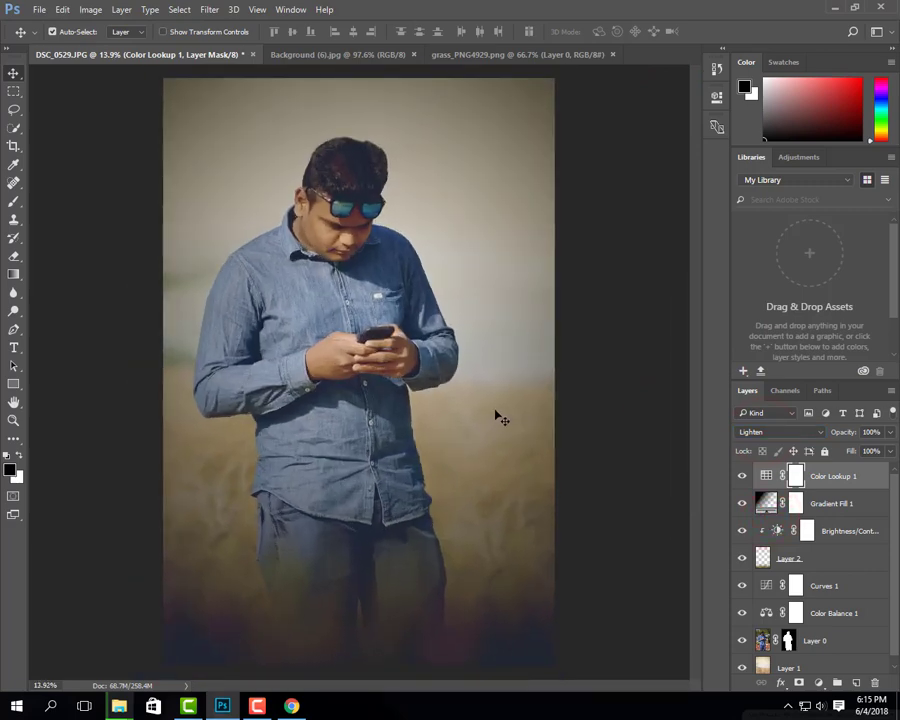
# Mask Color Lookup 1 off the face with a radial gradient and lower its opacity to 93%
pyautogui.click(13, 275)
pyautogui.click(146, 31)
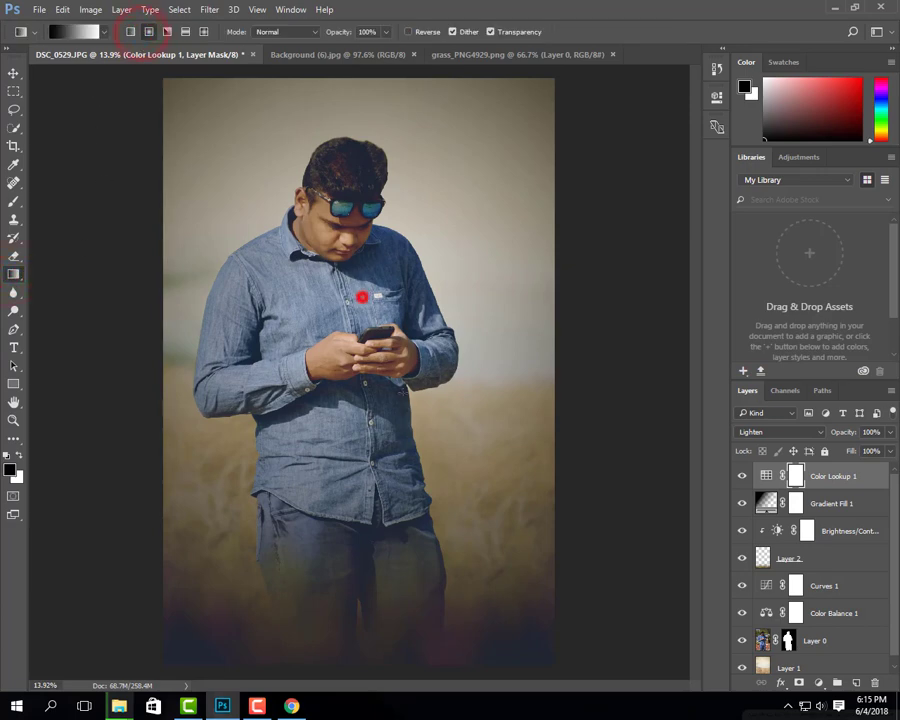
pyautogui.moveTo(362, 297); pyautogui.dragTo(424, 505)
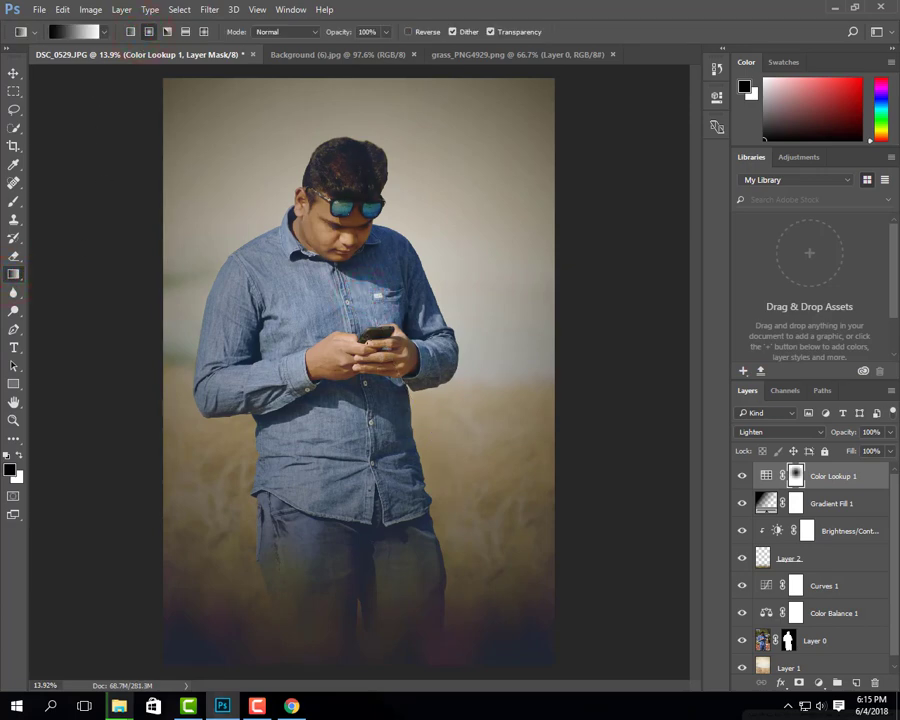
pyautogui.moveTo(370, 343); pyautogui.dragTo(419, 429)
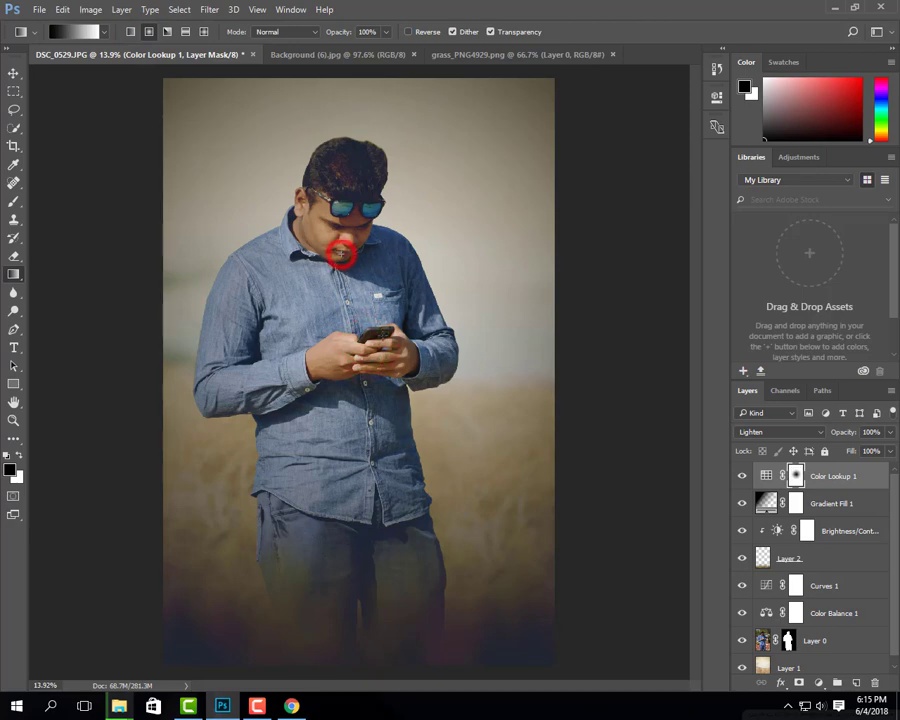
pyautogui.moveTo(336, 244); pyautogui.dragTo(340, 256)
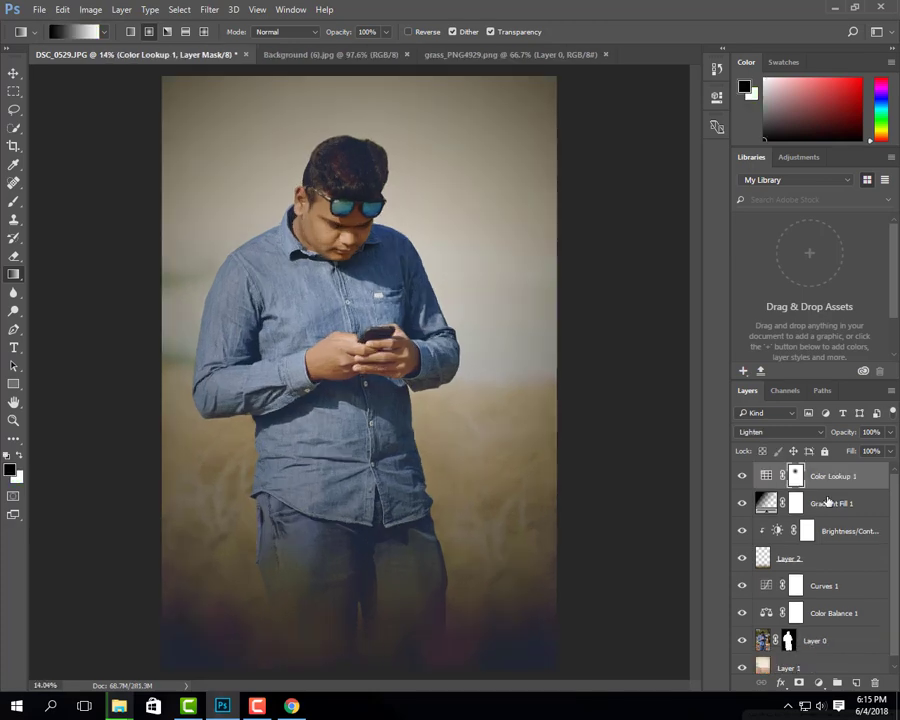
pyautogui.moveTo(845, 437); pyautogui.dragTo(827, 433)
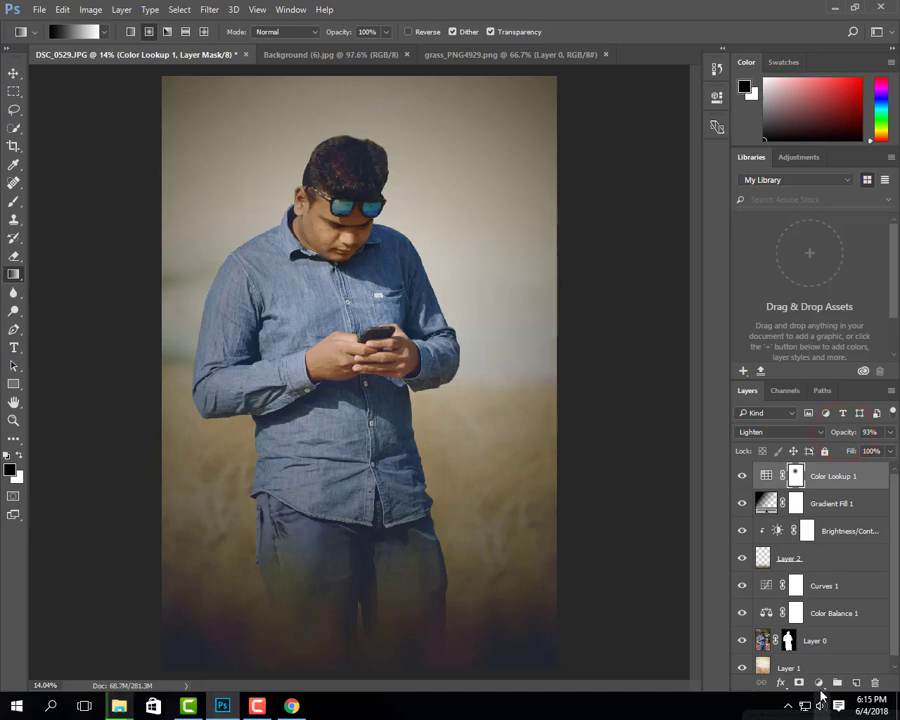
pyautogui.click(819, 683)
# Add a Curves 2 adjustment with the RGB midpoint lifted slightly to brighten the midtones
pyautogui.click(793, 464)
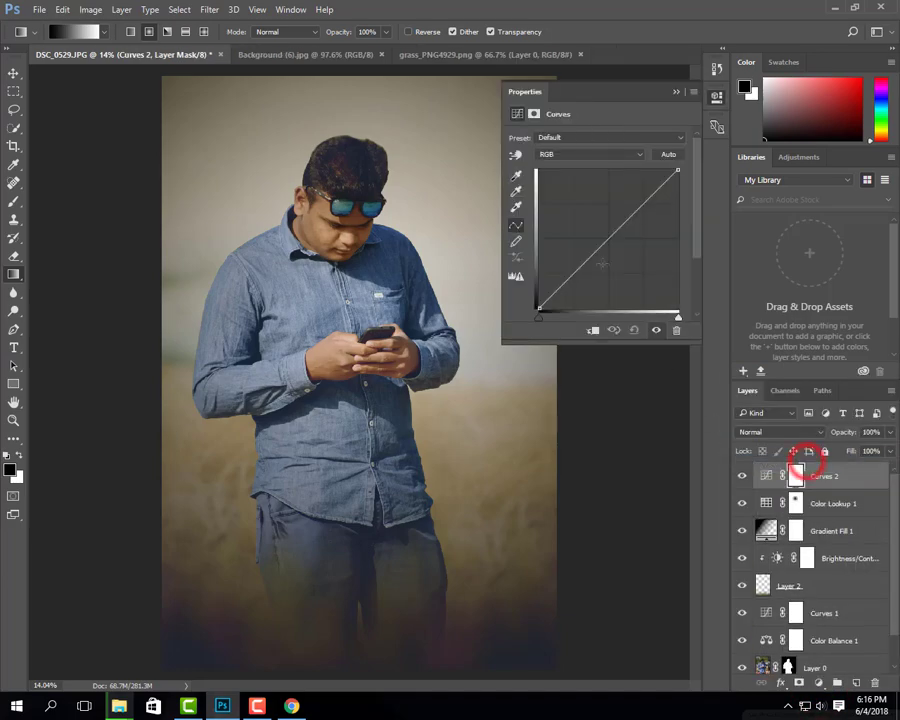
pyautogui.moveTo(602, 245); pyautogui.dragTo(602, 237)
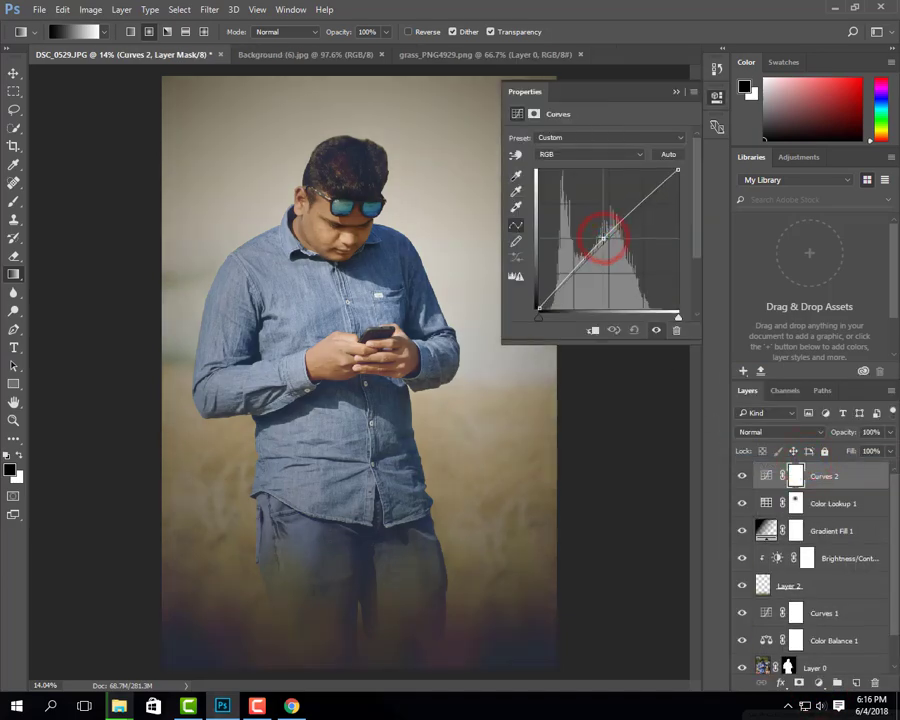
pyautogui.click(675, 91)
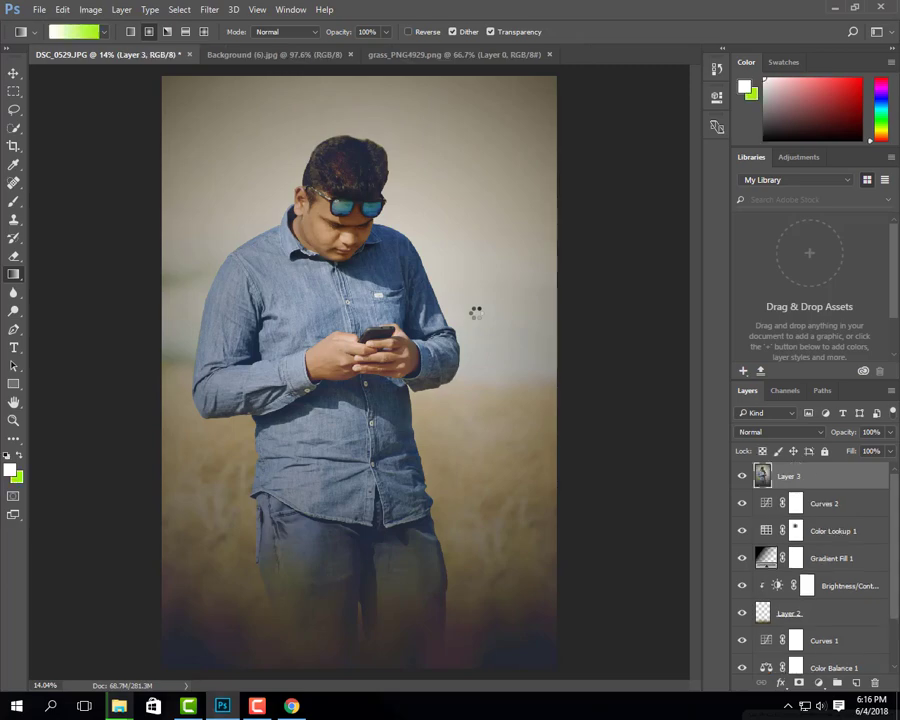
# In Camera Raw set Exposure +0.30, Highlights −38, Shadows +13, Blacks −43, Clarity +19, Luminance 19
pyautogui.click(209, 9)
pyautogui.click(246, 89)
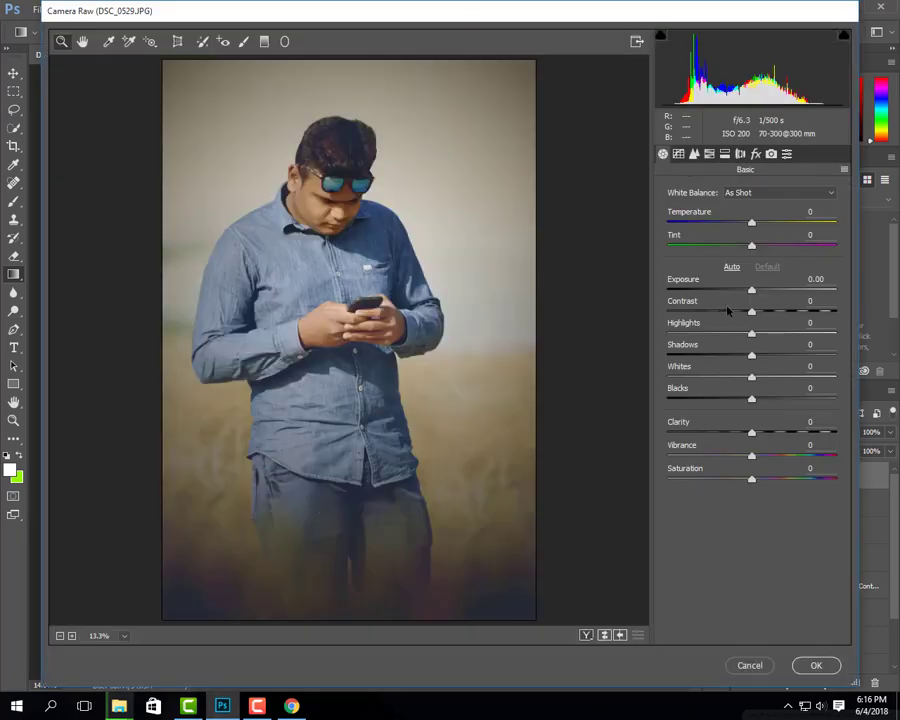
pyautogui.moveTo(752, 290); pyautogui.dragTo(757, 291)
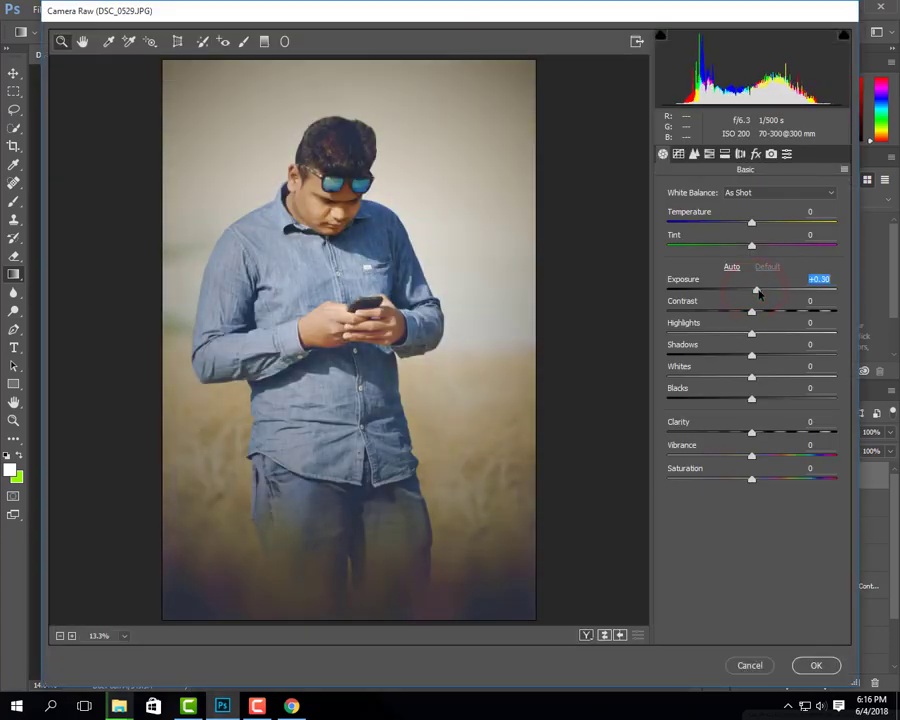
pyautogui.moveTo(752, 334)
pyautogui.mouseDown()
pyautogui.moveTo(712, 336)
pyautogui.moveTo(770, 355)
pyautogui.mouseUp()
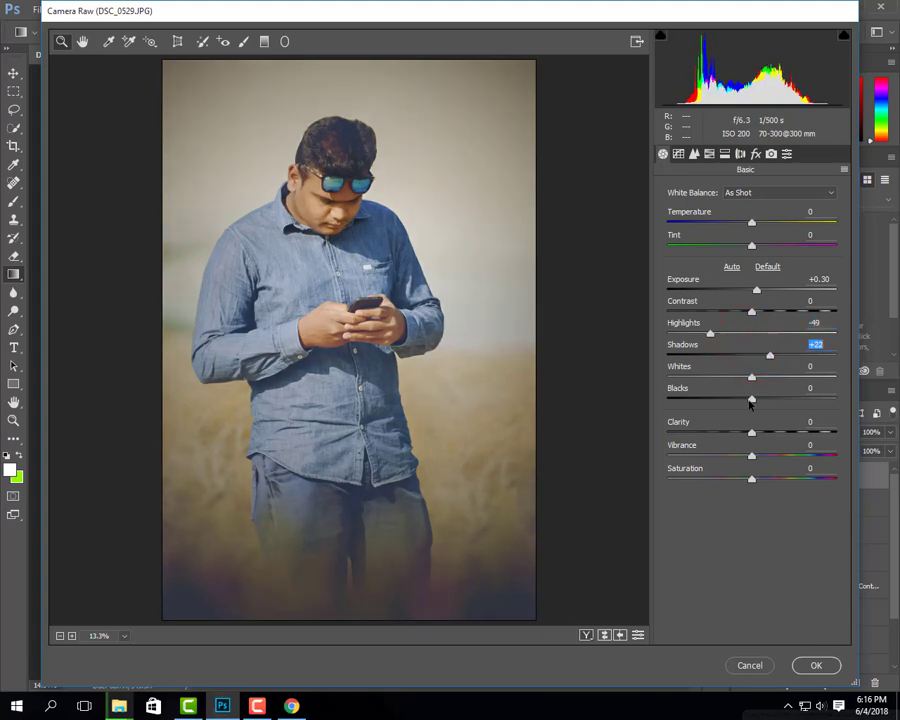
pyautogui.moveTo(706, 402); pyautogui.dragTo(714, 399)
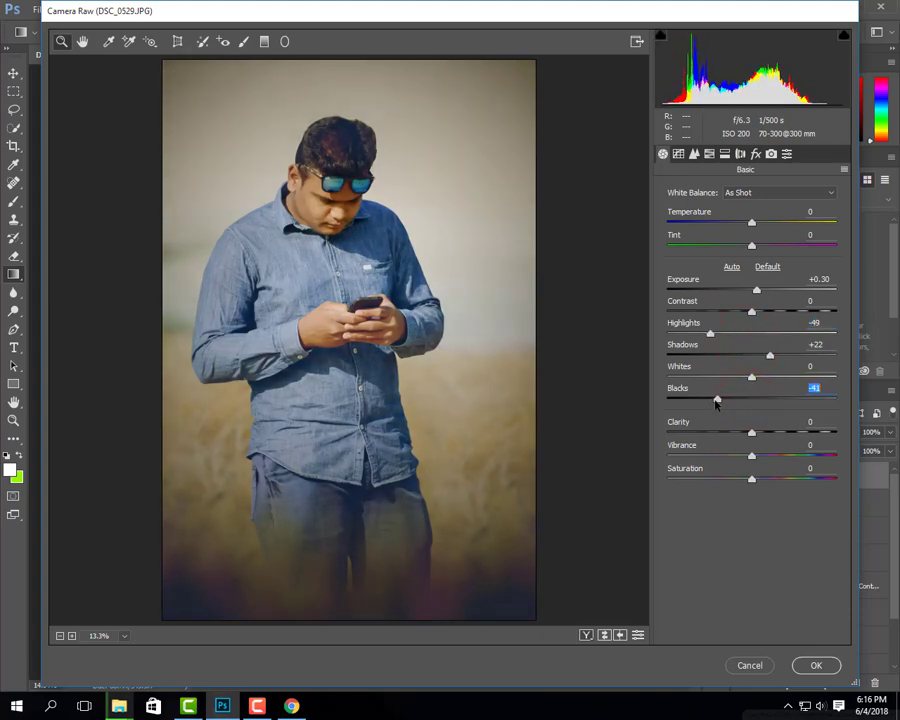
pyautogui.moveTo(768, 355); pyautogui.dragTo(762, 355)
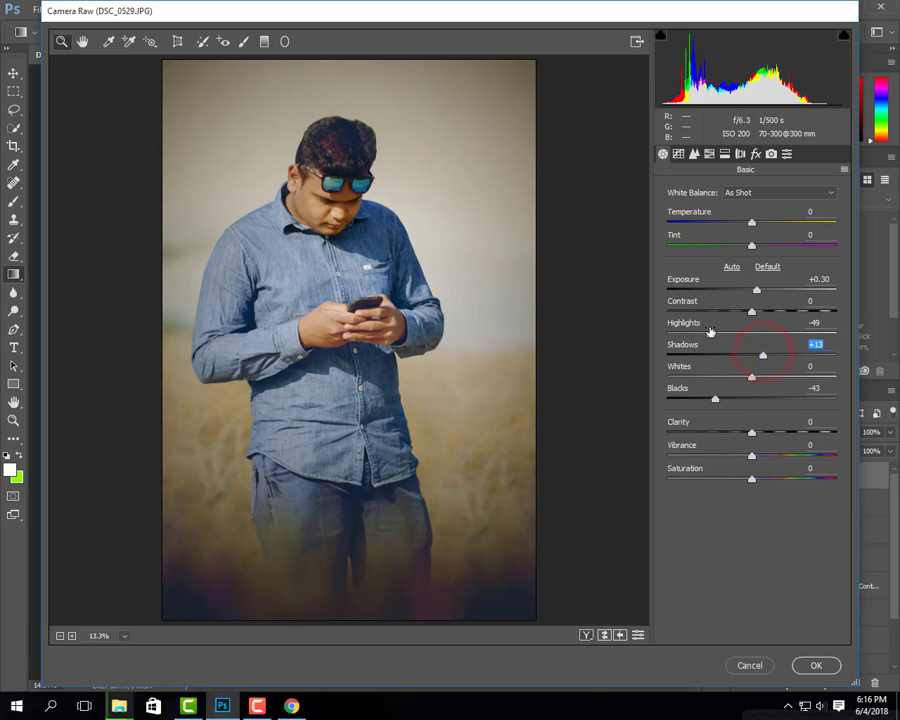
pyautogui.moveTo(708, 331); pyautogui.dragTo(719, 333)
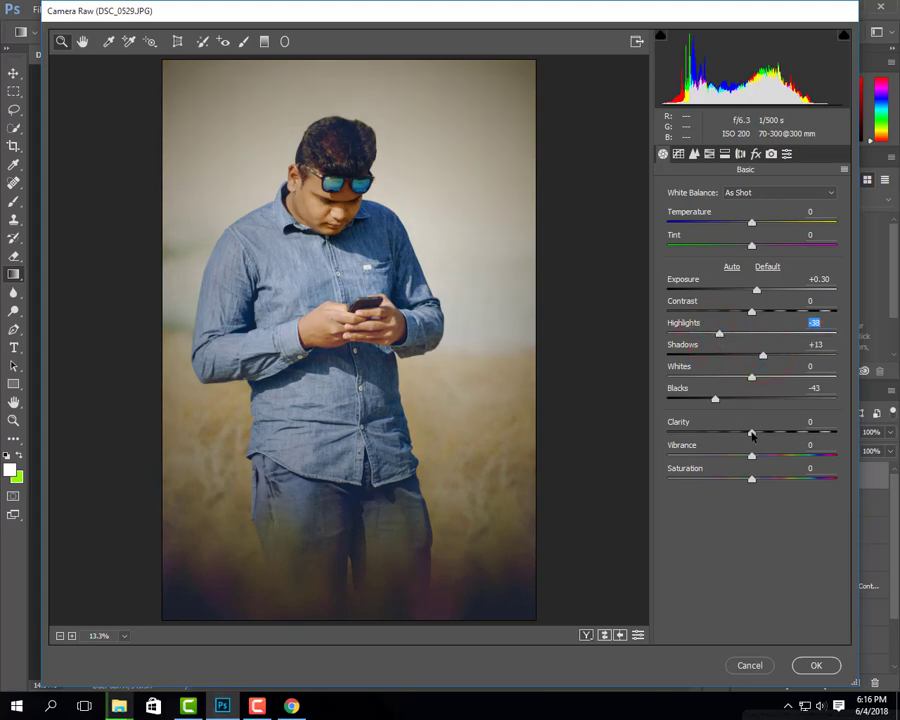
pyautogui.moveTo(752, 432); pyautogui.dragTo(770, 433)
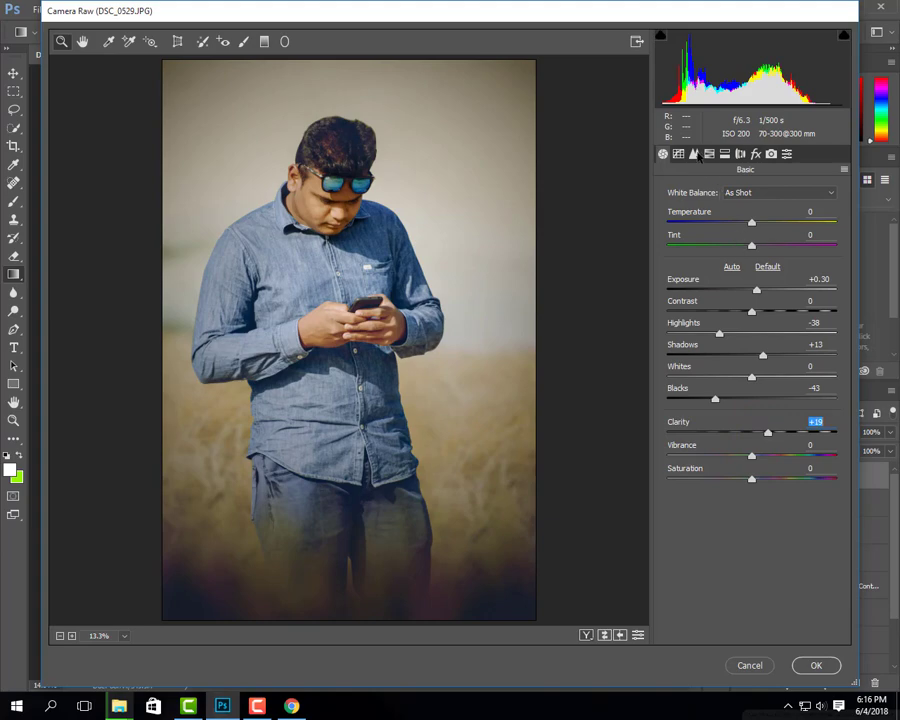
pyautogui.click(695, 154)
pyautogui.moveTo(677, 331)
pyautogui.mouseDown()
pyautogui.moveTo(709, 333)
pyautogui.moveTo(699, 335)
pyautogui.mouseUp()
# Raise the Oranges luminance to +10 in the HSL panel
pyautogui.click(709, 154)
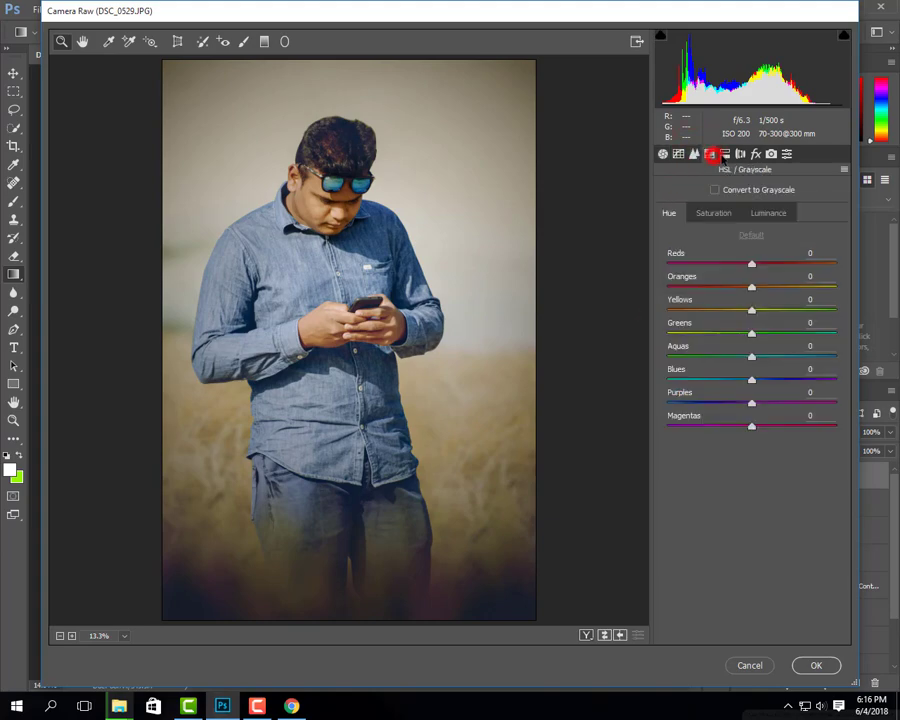
pyautogui.click(709, 154)
pyautogui.click(769, 213)
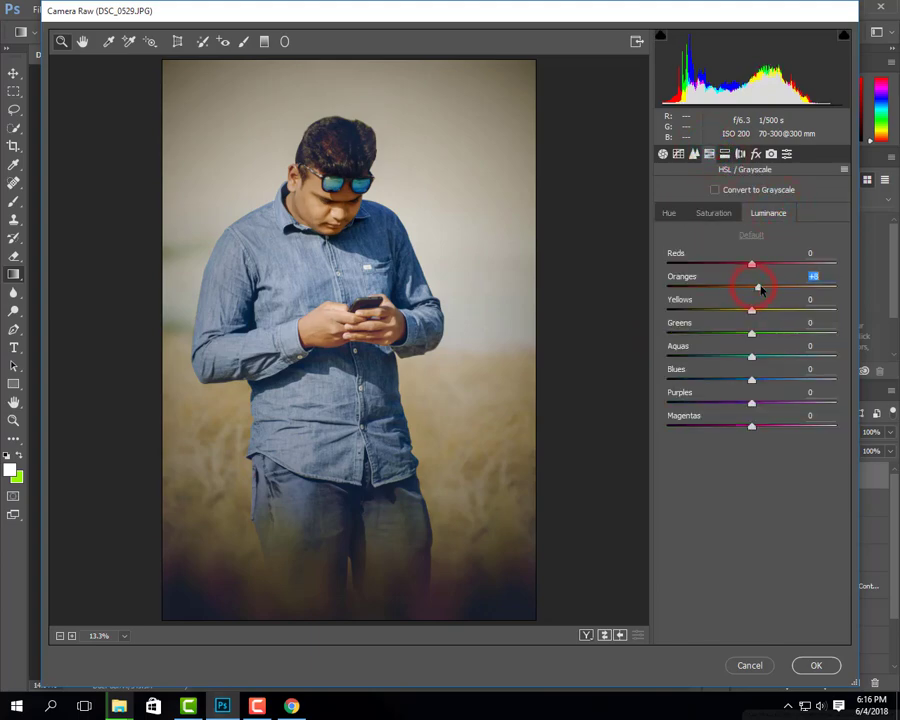
pyautogui.moveTo(759, 290); pyautogui.dragTo(760, 290)
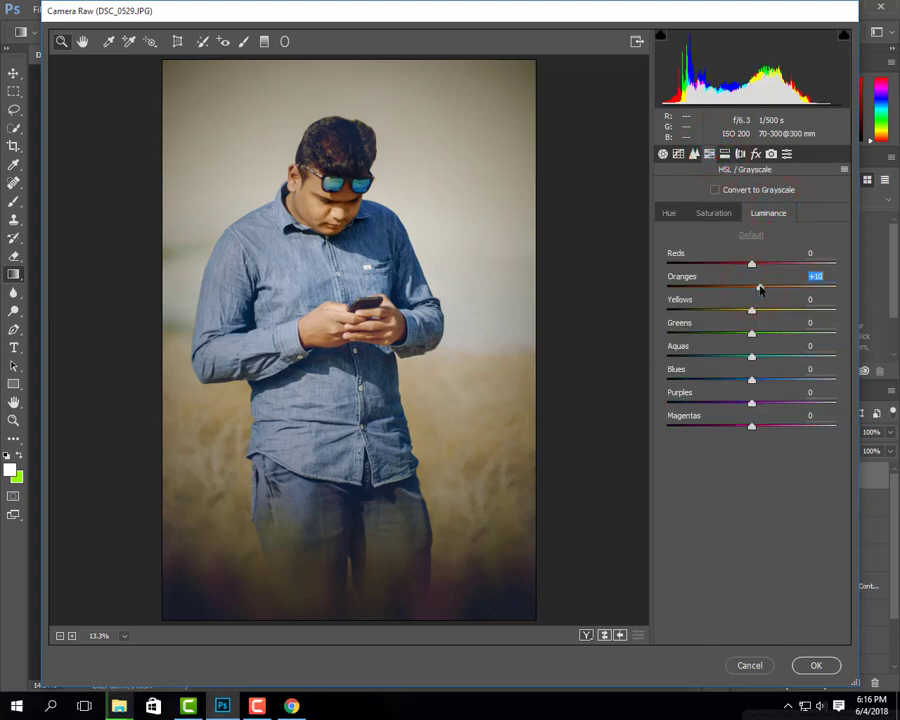
# Paint a +0.40 exposure Adjustment Brush over the man's face with a smaller brush
pyautogui.click(243, 41)
pyautogui.moveTo(750, 258); pyautogui.dragTo(741, 259)
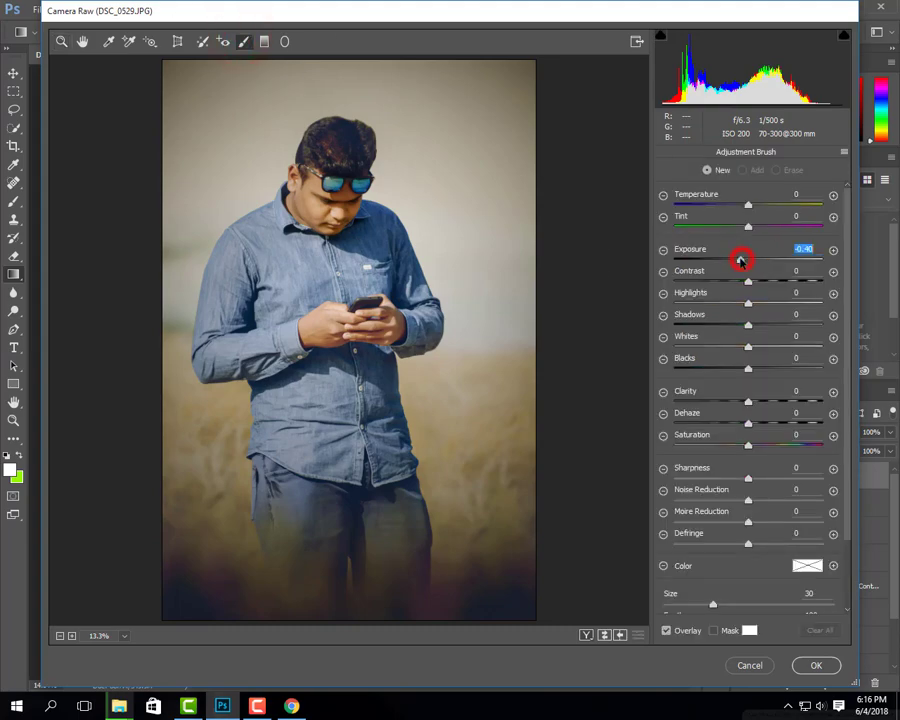
pyautogui.press('[')
pyautogui.press('[')
pyautogui.press('[')
pyautogui.press('[')
pyautogui.press('[')
pyautogui.press('[')
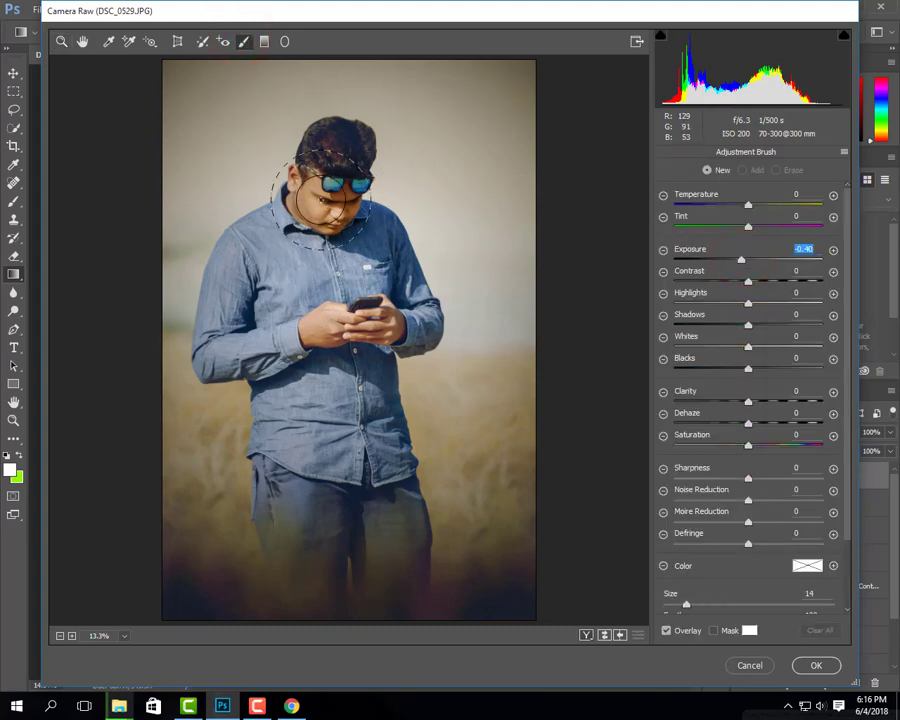
pyautogui.press('[')
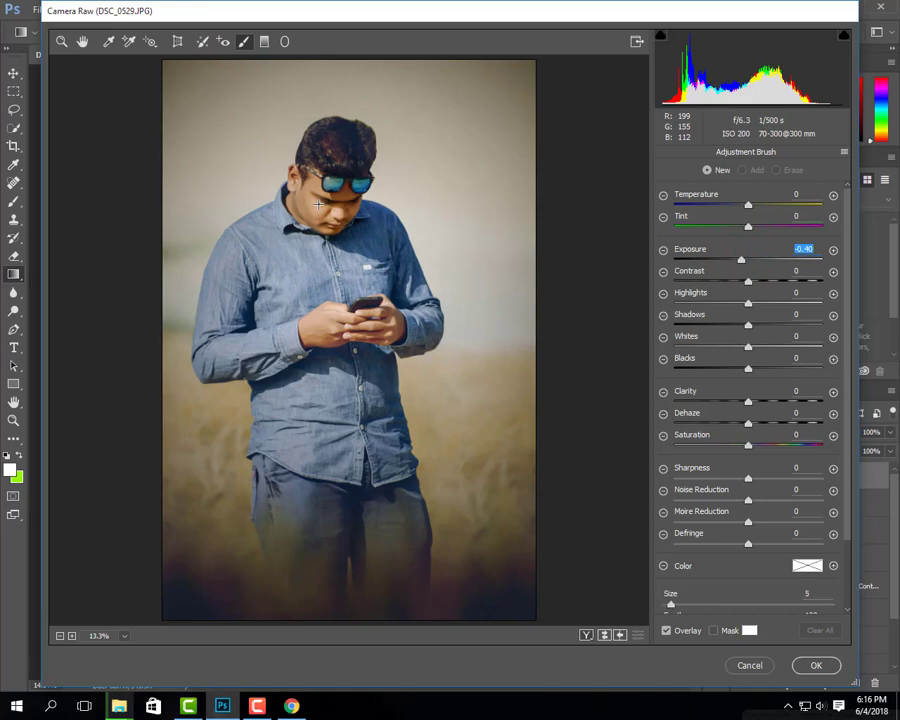
pyautogui.moveTo(745, 263); pyautogui.dragTo(760, 266)
pyautogui.moveTo(295, 204)
pyautogui.mouseDown()
pyautogui.moveTo(310, 192)
pyautogui.moveTo(295, 178)
pyautogui.mouseUp()
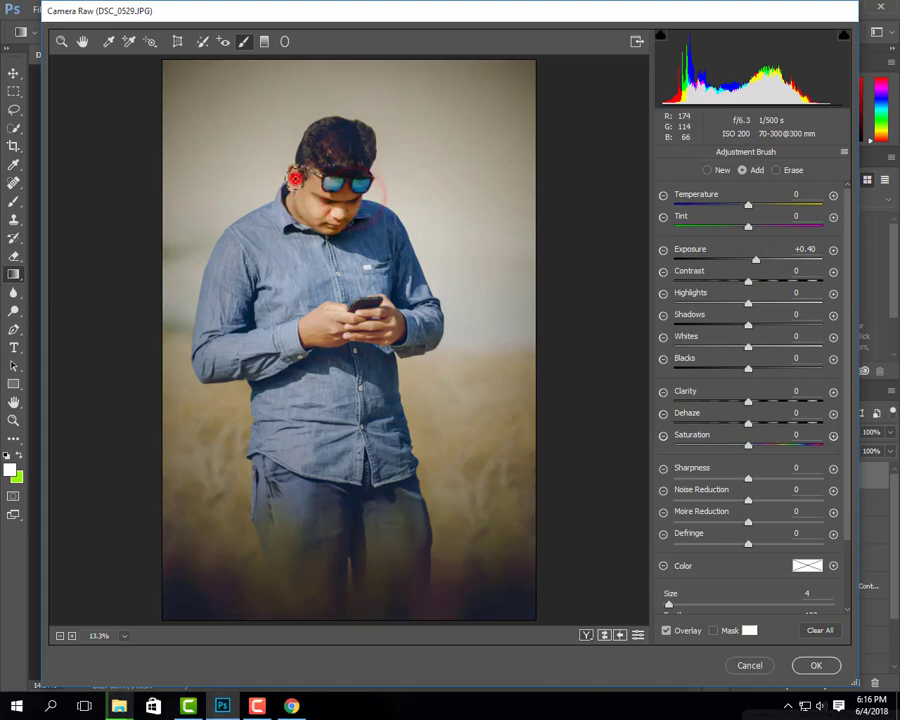
pyautogui.hotkey('ctrl', '-')
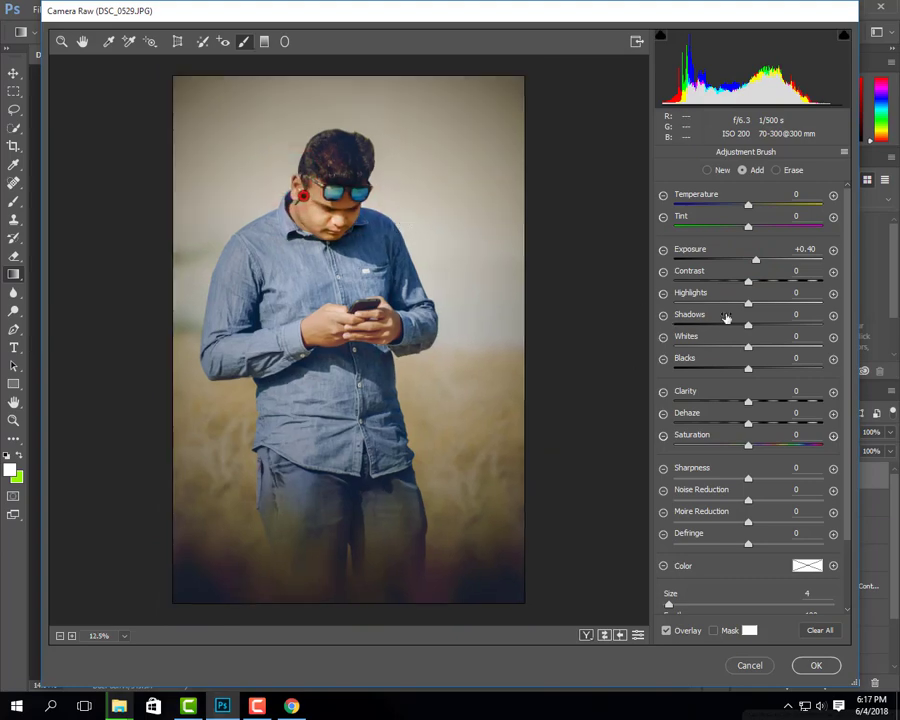
pyautogui.click(61, 41)
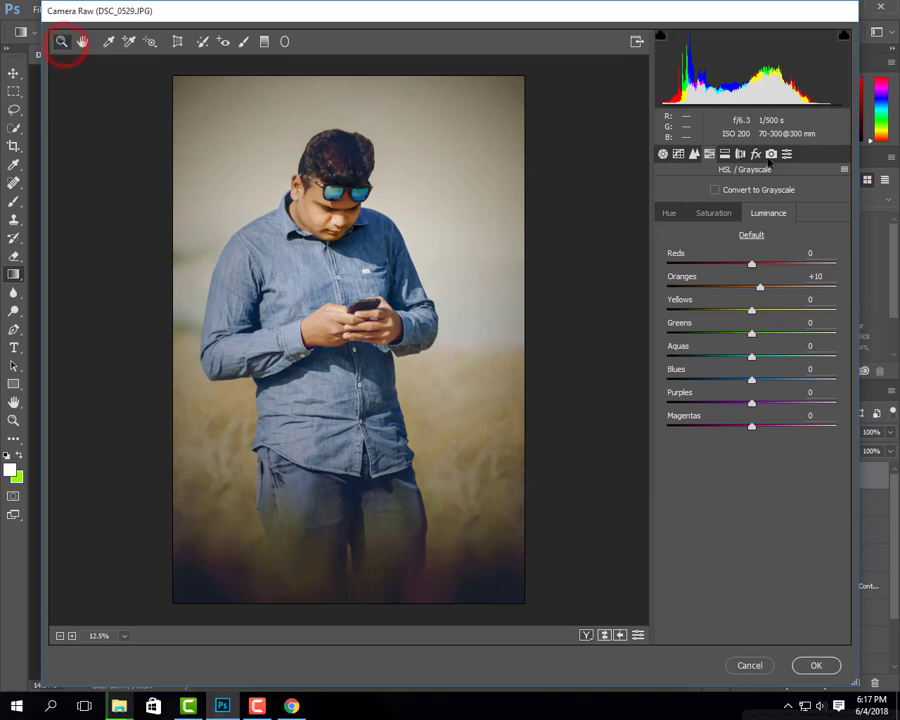
# Add a post-crop vignette and warm highlight split-toning at hue 53
pyautogui.click(757, 154)
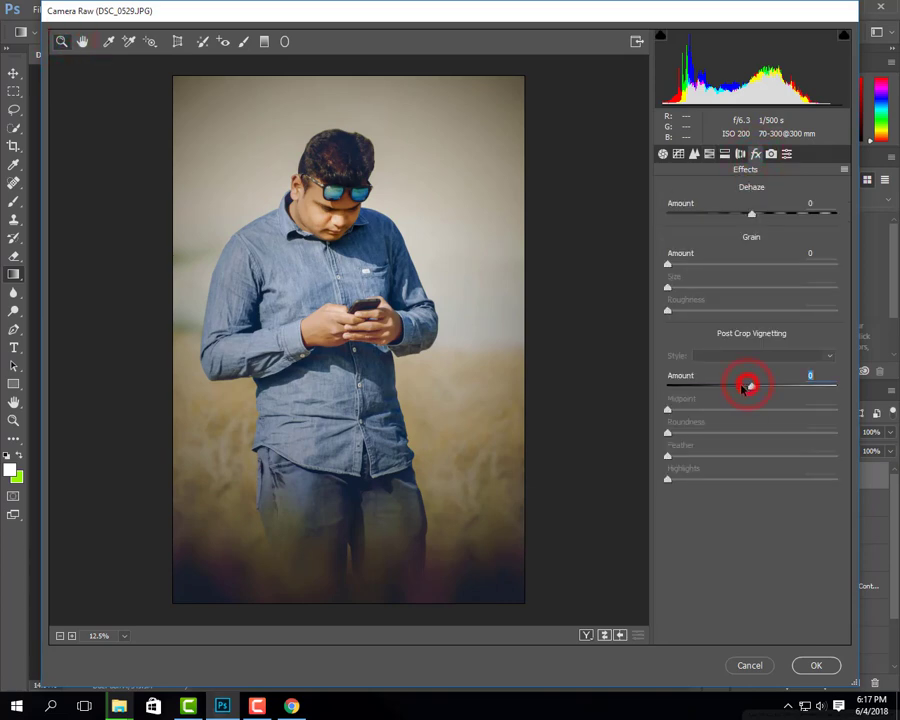
pyautogui.moveTo(745, 387); pyautogui.dragTo(751, 390)
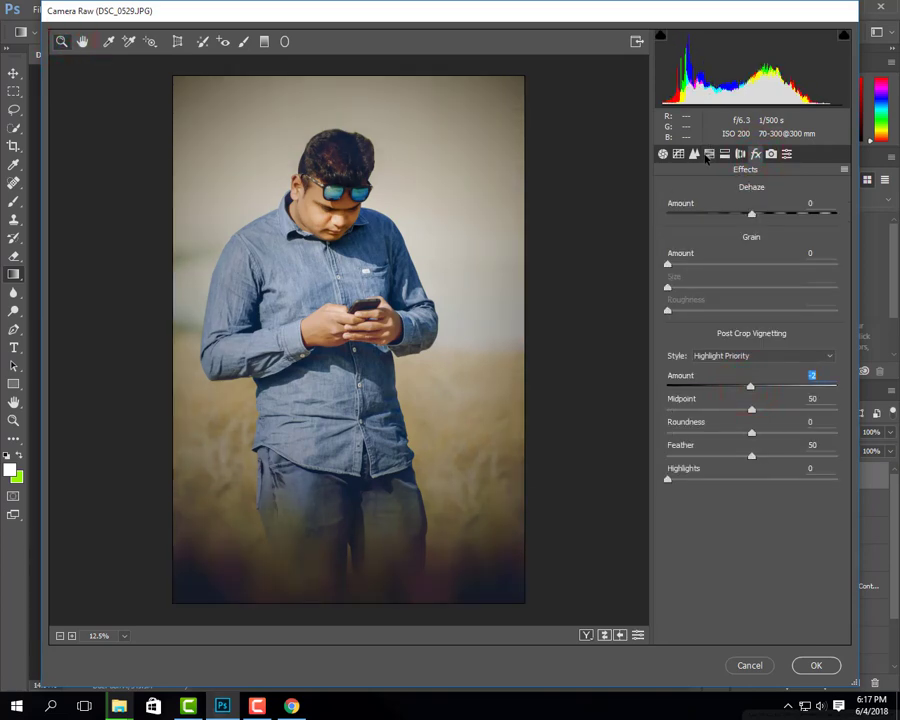
pyautogui.click(725, 154)
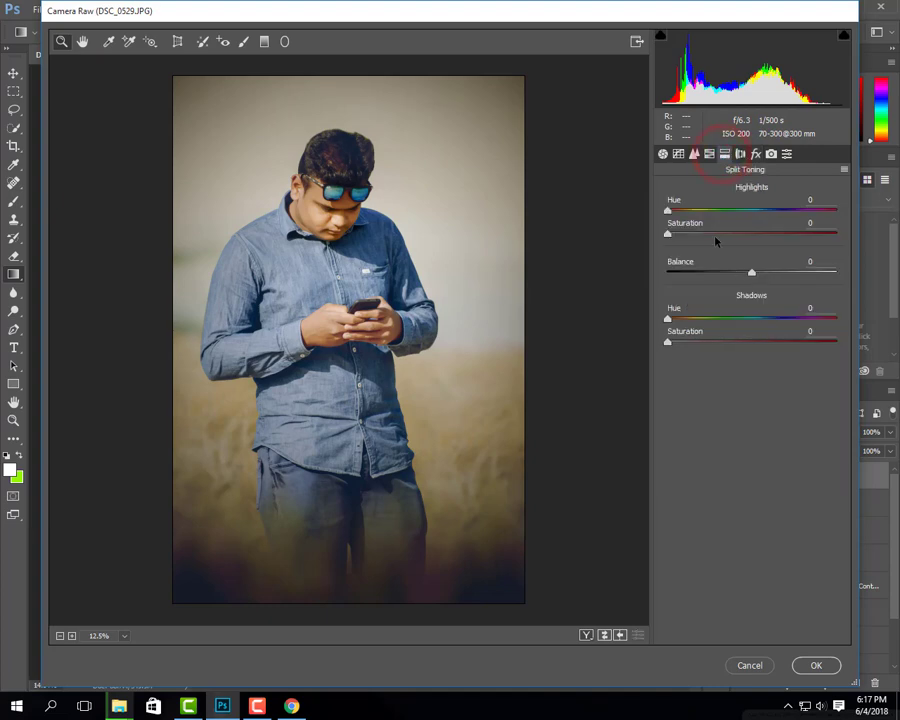
pyautogui.moveTo(669, 212)
pyautogui.mouseDown()
pyautogui.moveTo(690, 213)
pyautogui.moveTo(674, 238)
pyautogui.mouseUp()
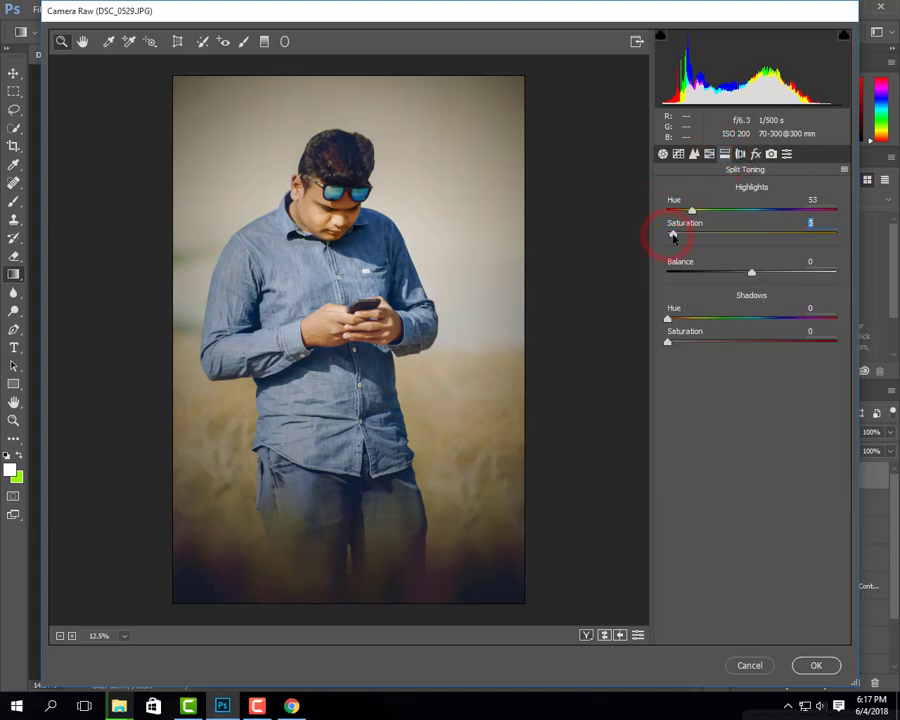
# Set Tint to +11 and apply the Camera Raw filter to Layer 3
pyautogui.click(663, 155)
pyautogui.moveTo(752, 245); pyautogui.dragTo(759, 245)
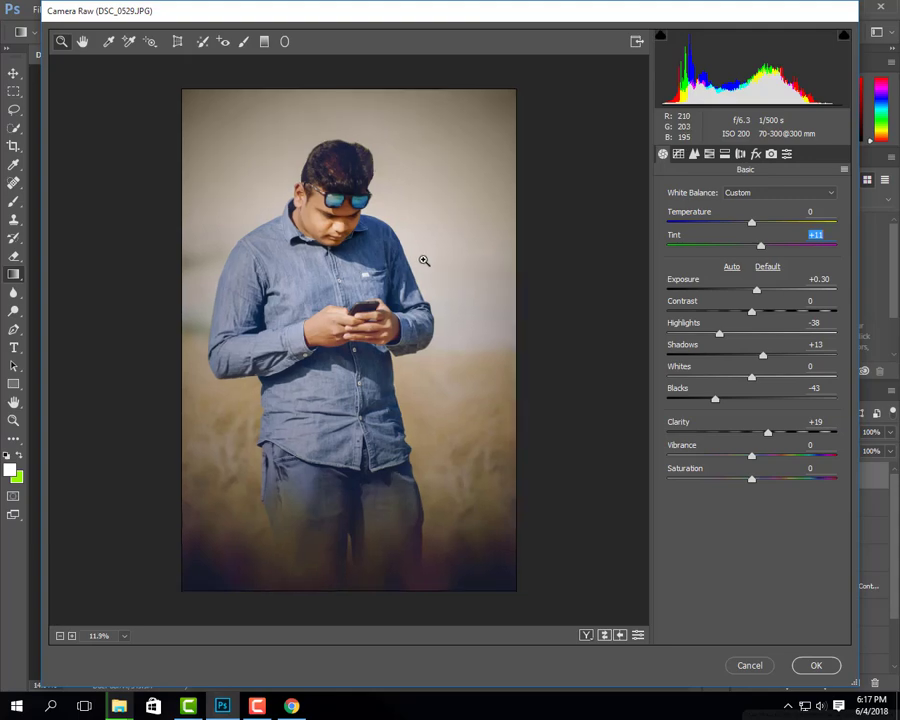
pyautogui.click(544, 422)
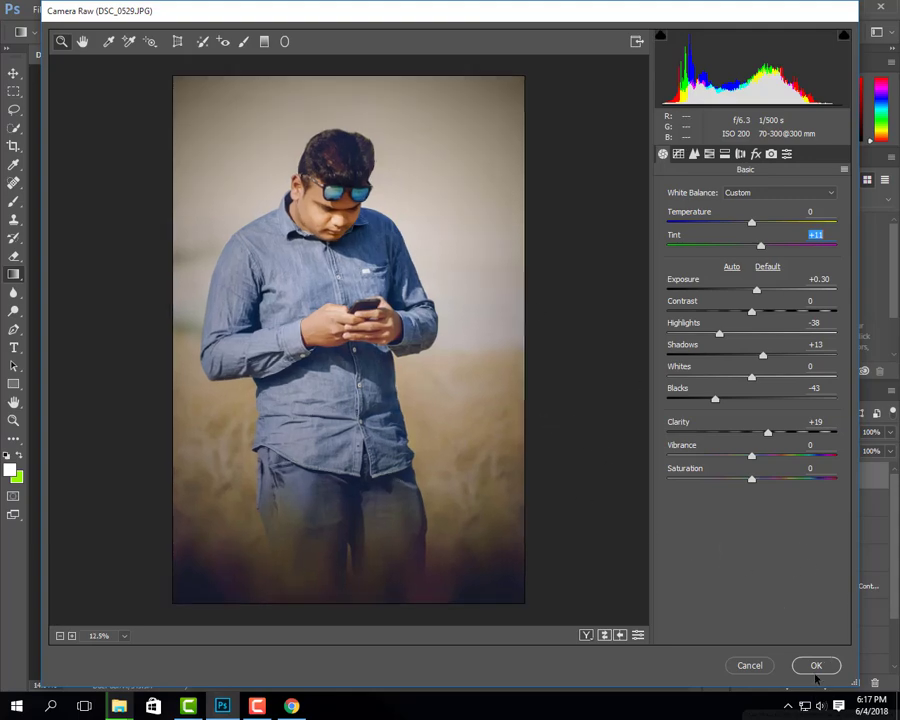
pyautogui.click(816, 666)
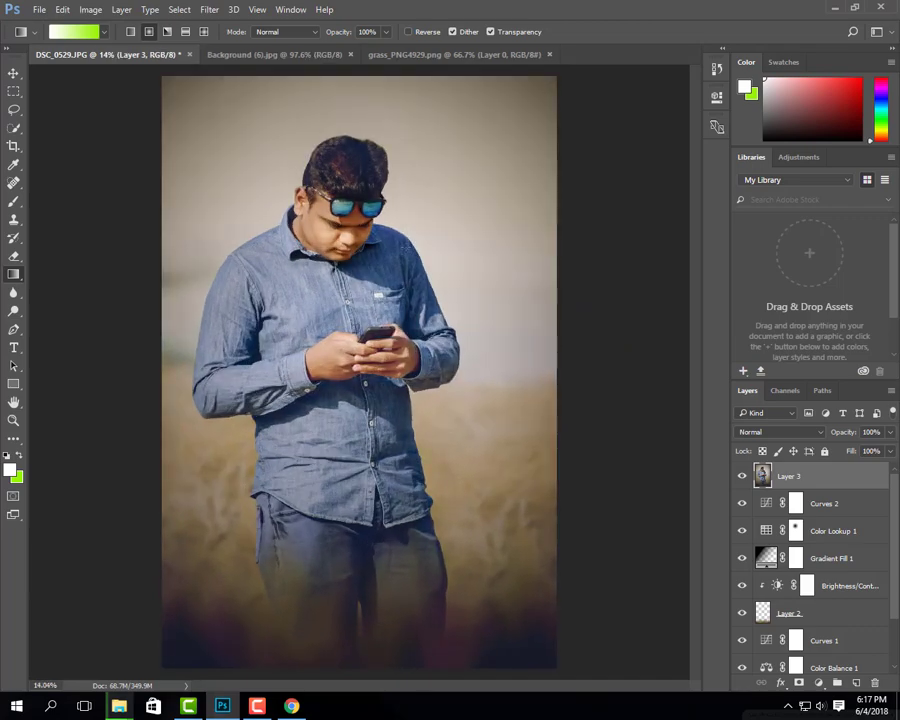
# Spot-heal blemishes across the cheeks, temple, jaw, chin and nose
pyautogui.scroll(4, 275, 225)
pyautogui.scroll(3, 275, 225)
pyautogui.scroll(1, 275, 225)
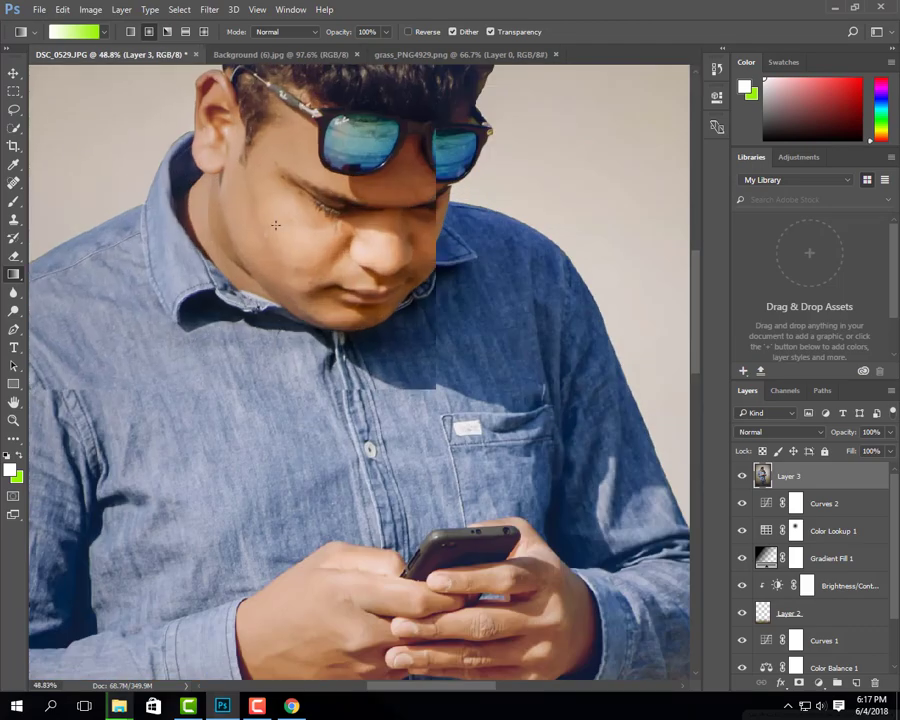
pyautogui.scroll(1, 275, 225)
pyautogui.scroll(1, 277, 245)
pyautogui.press('j')
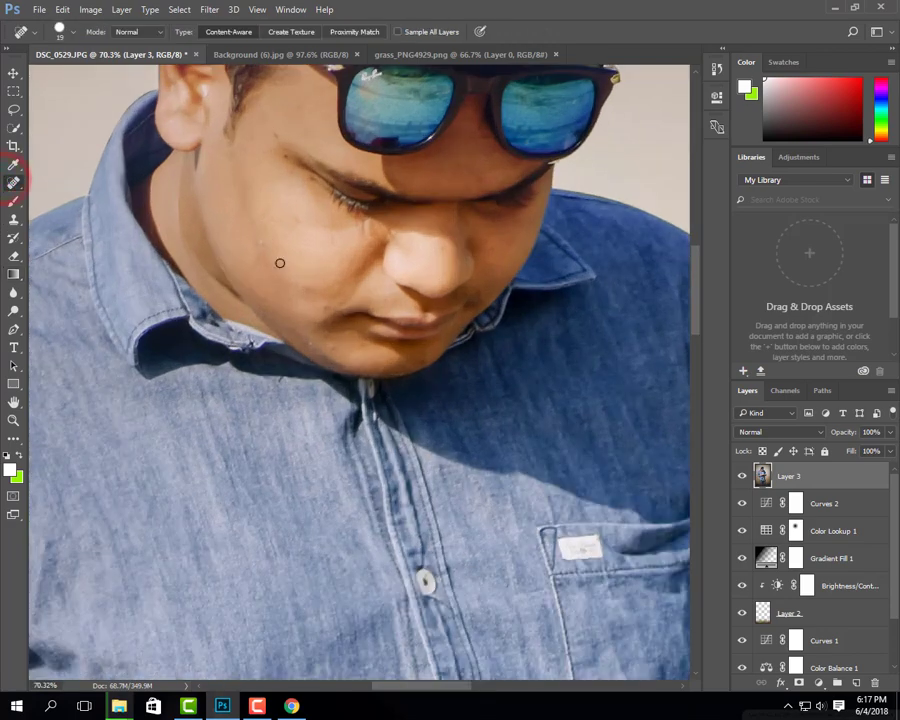
pyautogui.press(']')
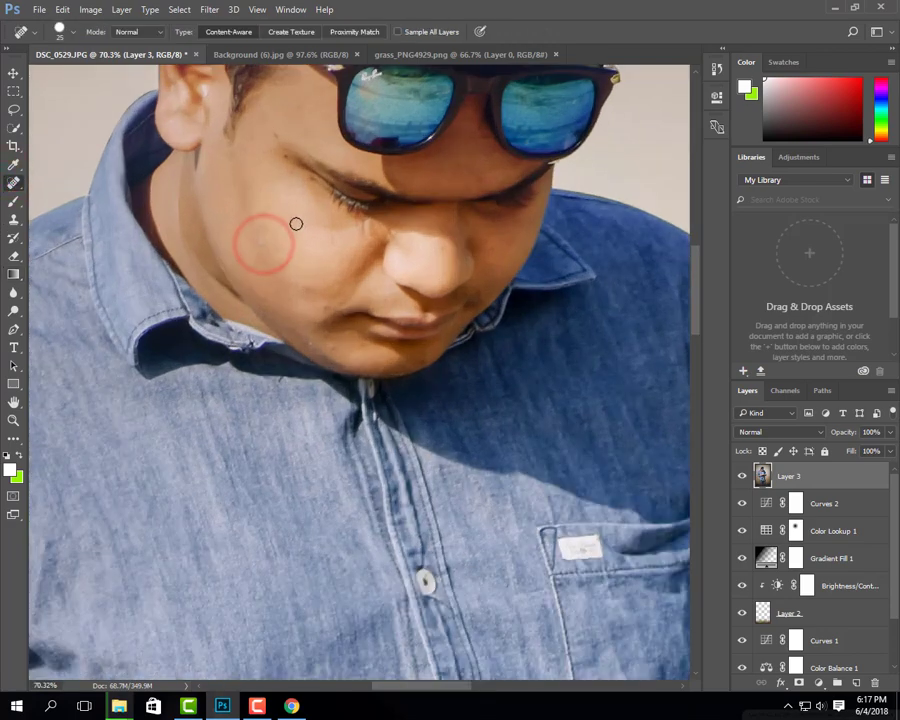
pyautogui.click(294, 222)
pyautogui.click(263, 218)
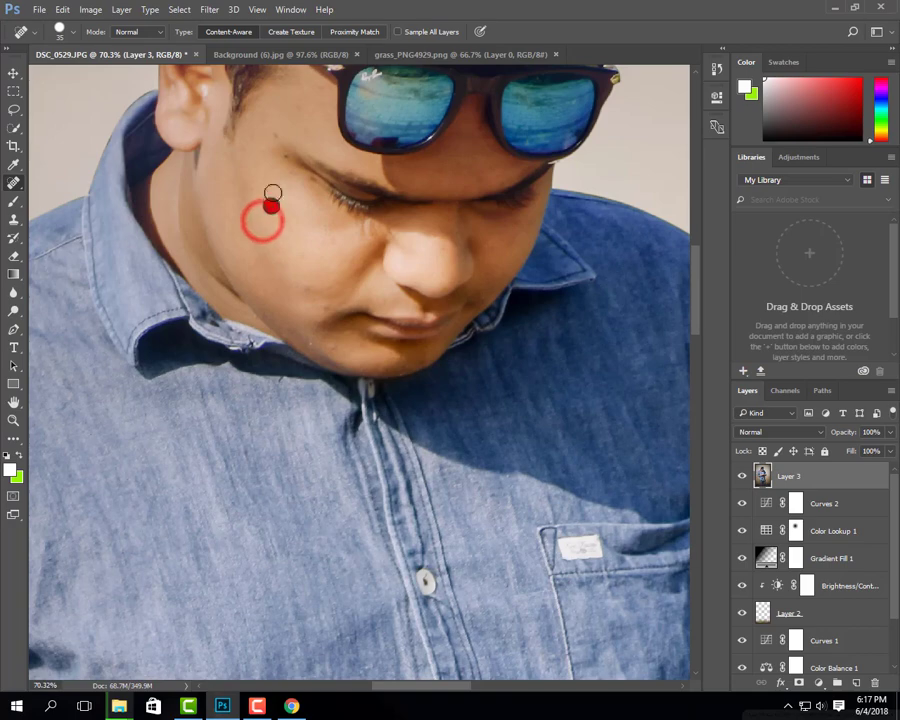
pyautogui.click(274, 133)
pyautogui.click(301, 110)
pyautogui.click(250, 137)
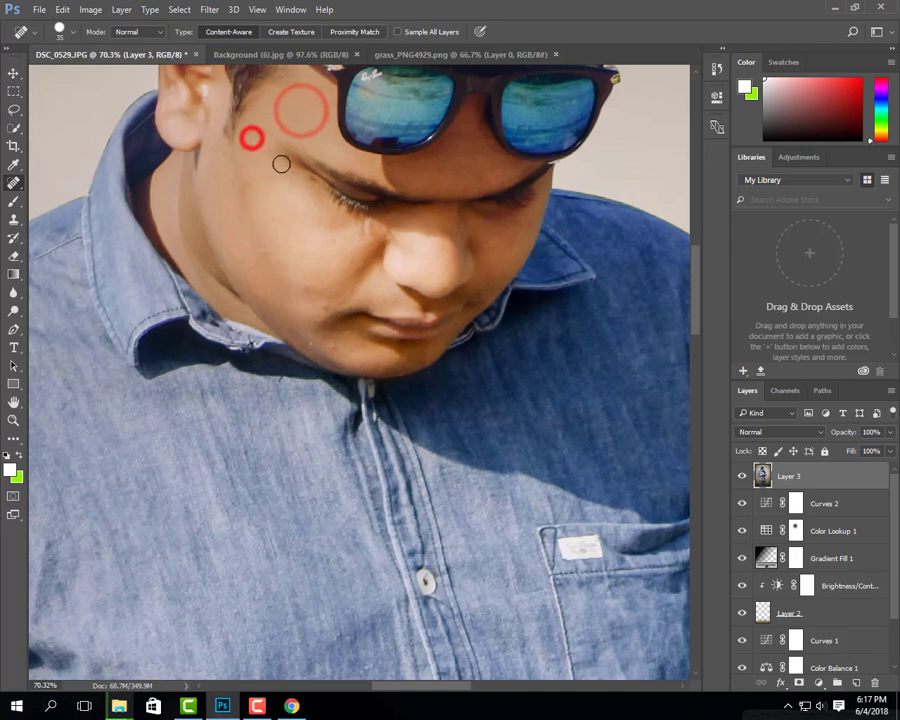
pyautogui.click(283, 162)
pyautogui.click(309, 292)
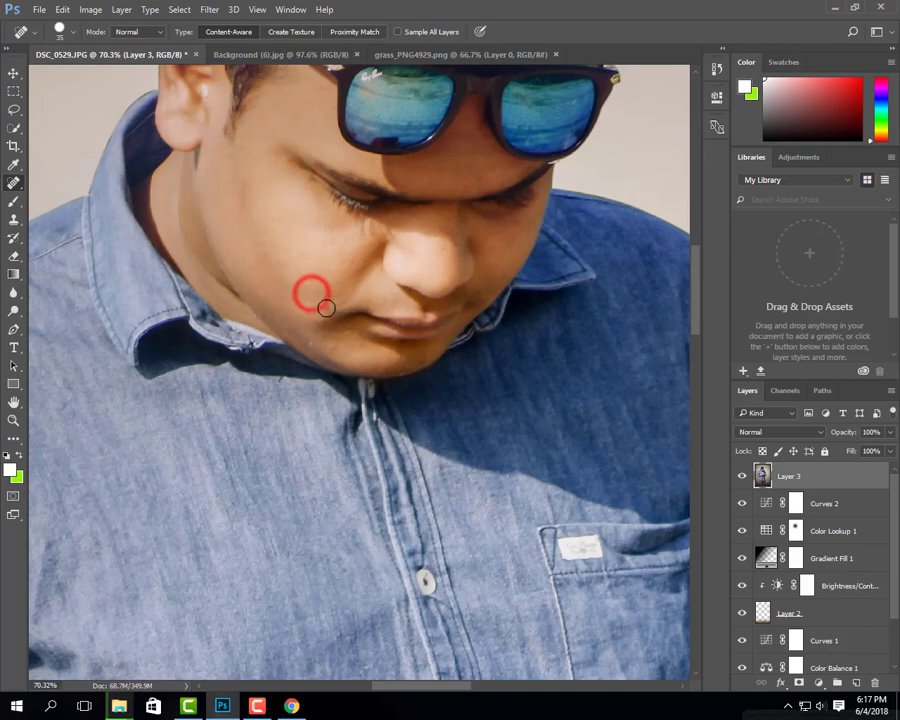
pyautogui.click(324, 304)
pyautogui.click(281, 265)
pyautogui.click(253, 222)
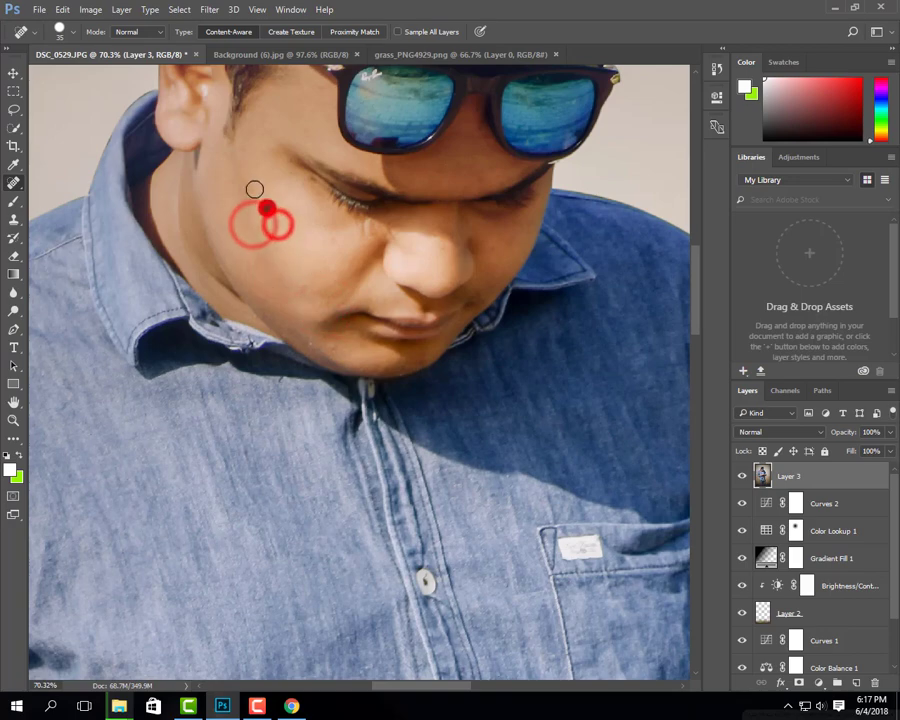
pyautogui.click(253, 187)
pyautogui.click(215, 172)
pyautogui.click(328, 247)
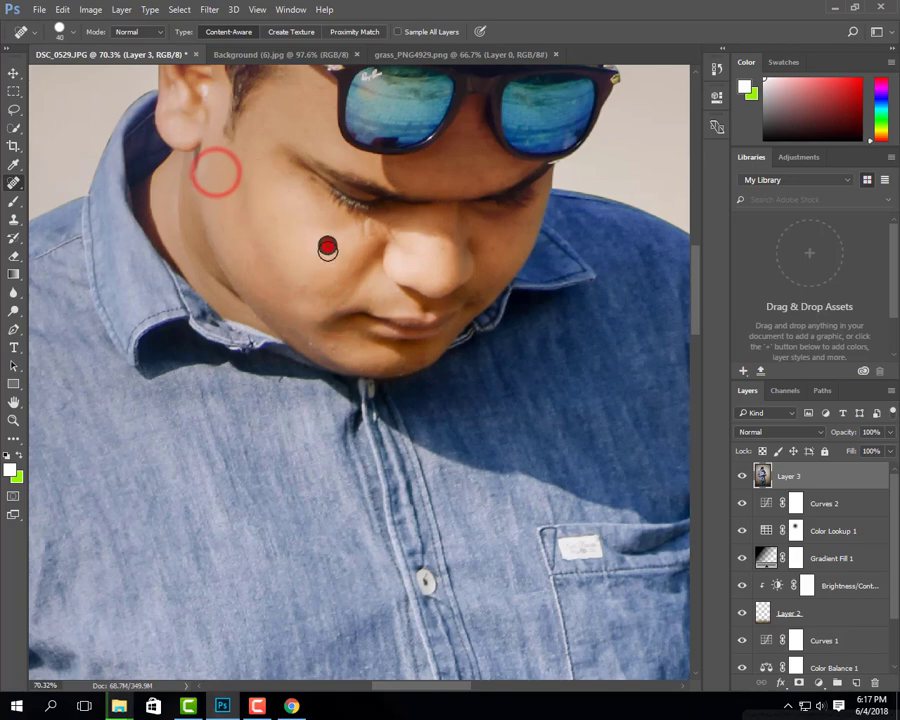
pyautogui.click(314, 341)
pyautogui.click(404, 366)
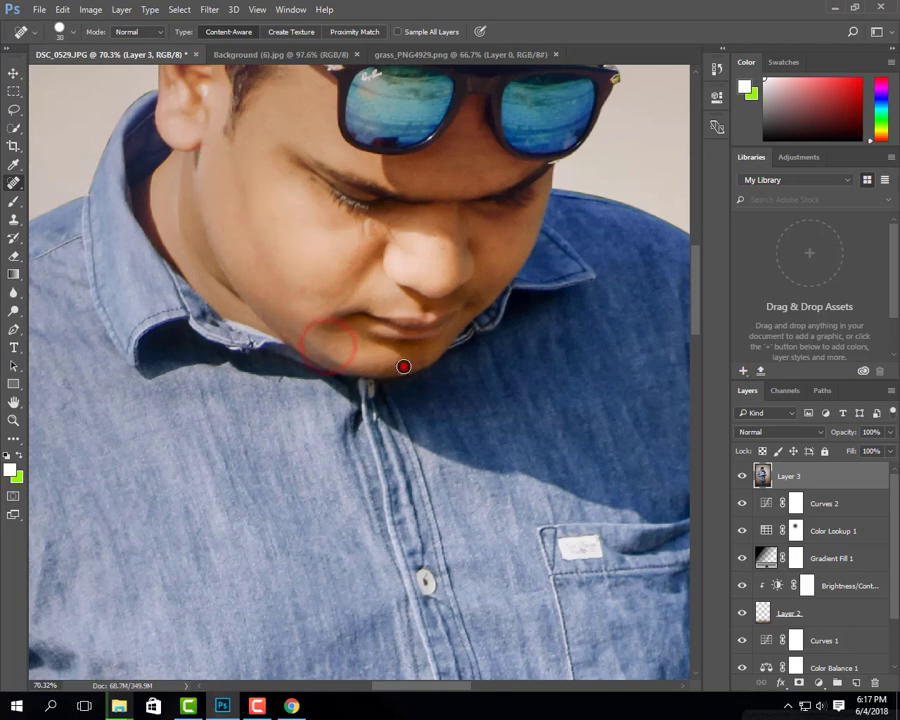
pyautogui.click(484, 247)
pyautogui.click(438, 246)
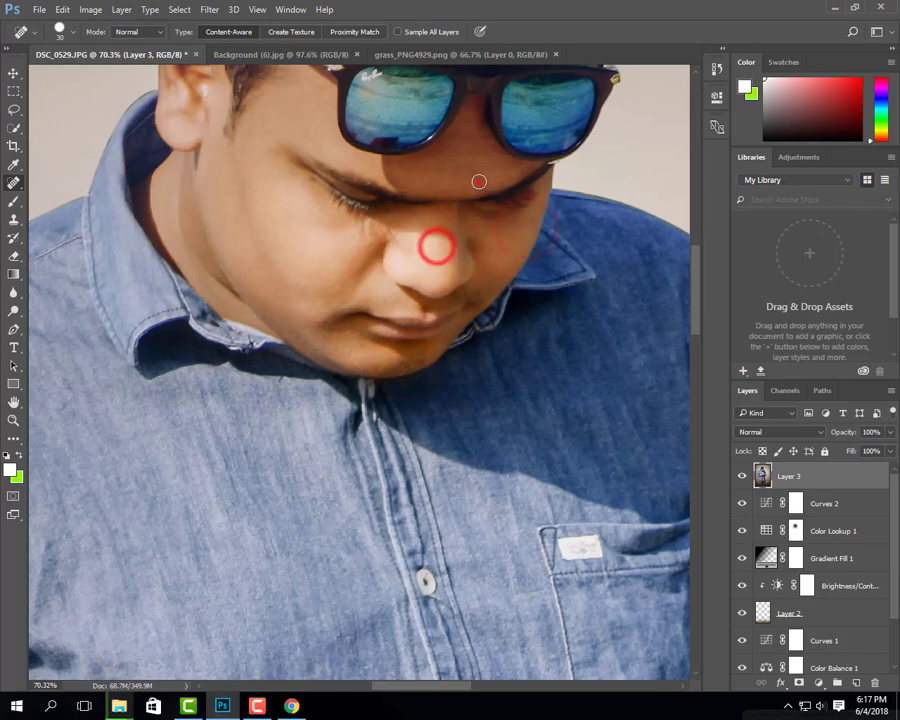
# Heal the remaining cheek spots with a larger Spot Healing brush
pyautogui.moveTo(266, 172); pyautogui.dragTo(340, 253)
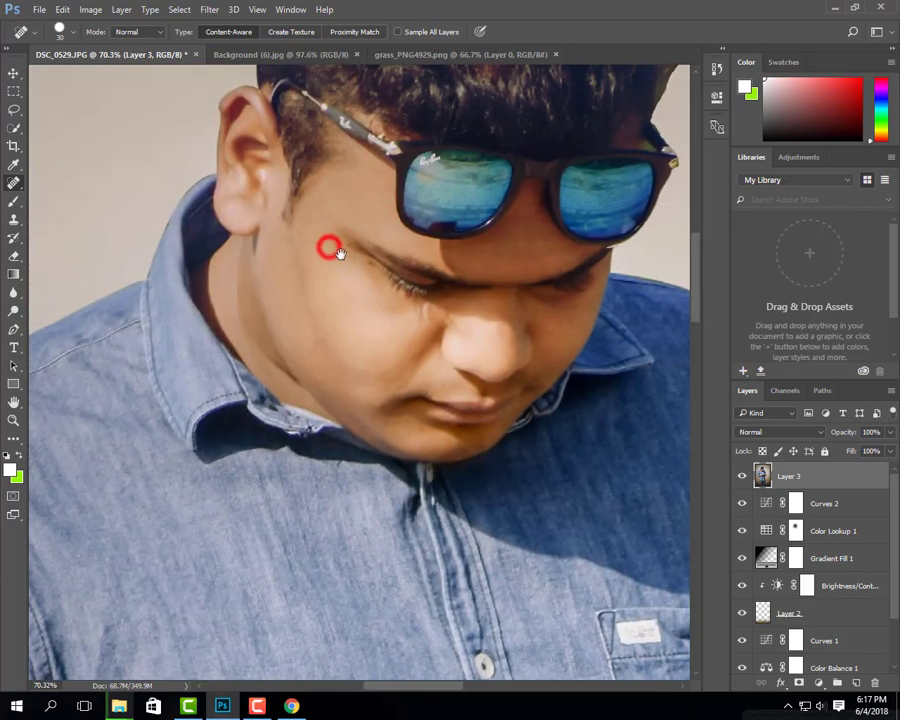
pyautogui.press(']')
pyautogui.click(359, 269)
pyautogui.click(322, 304)
pyautogui.click(335, 318)
pyautogui.click(336, 340)
pyautogui.press(']')
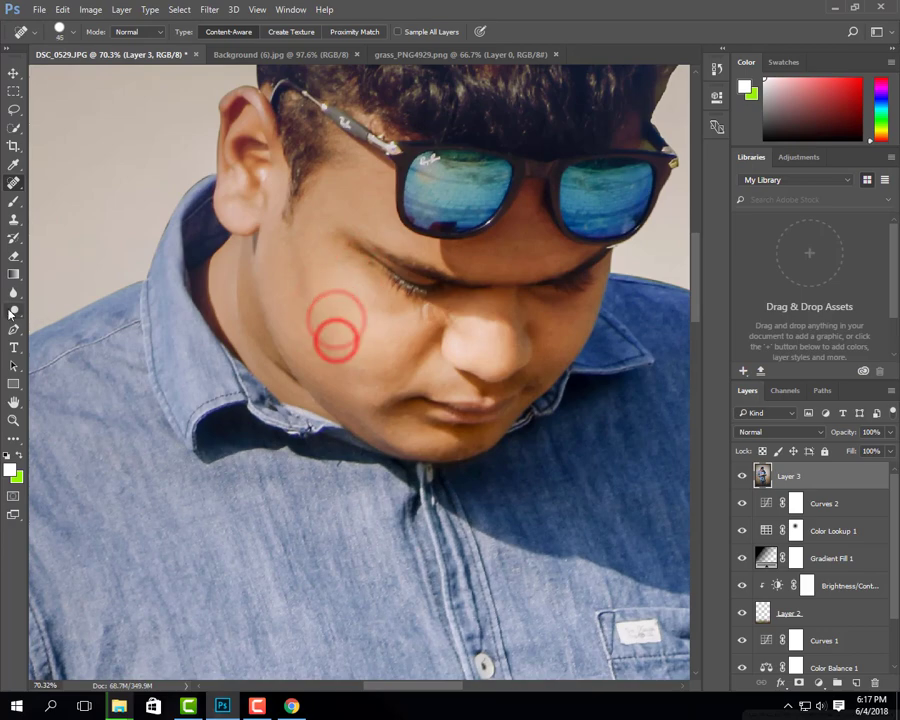
pyautogui.click(14, 329)
# Add a new layer and fill a pen-traced selection of the left sunglass lens with white
pyautogui.click(855, 683)
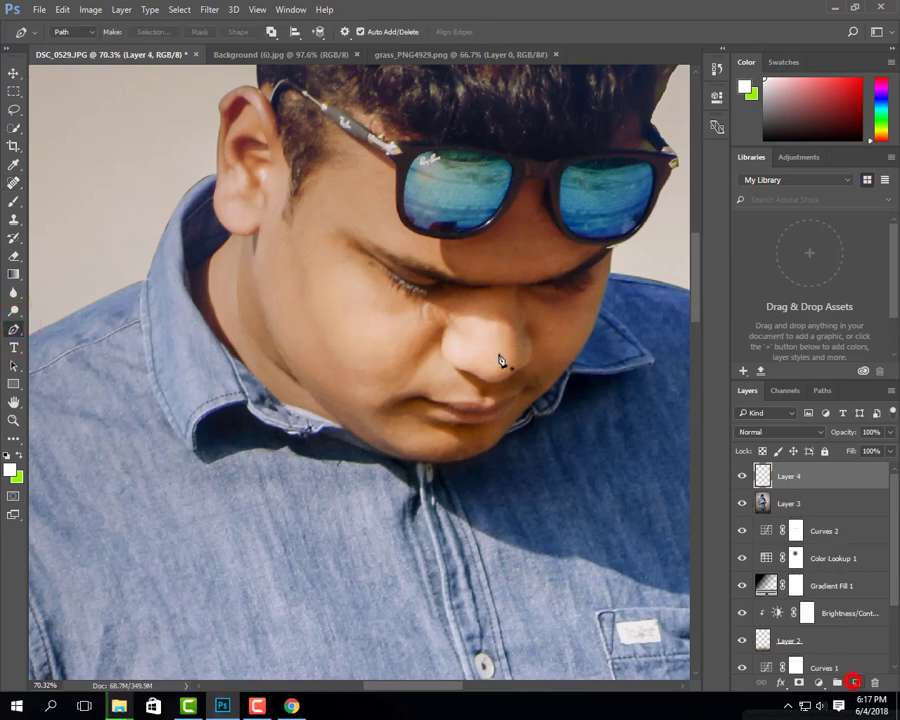
pyautogui.moveTo(494, 316); pyautogui.dragTo(448, 320)
pyautogui.click(368, 236)
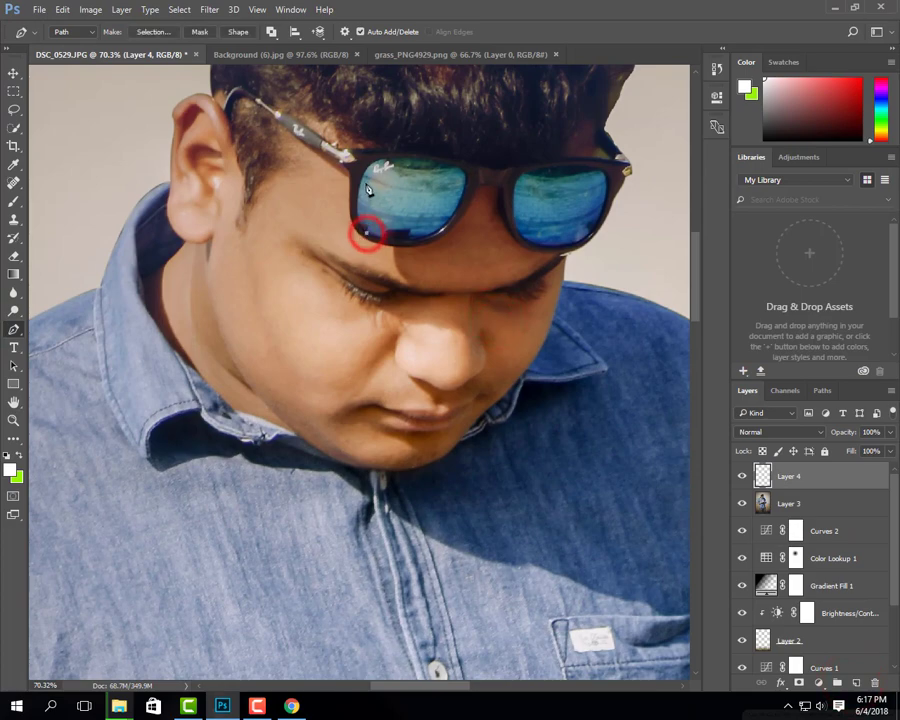
pyautogui.moveTo(372, 165); pyautogui.dragTo(380, 136)
pyautogui.click(362, 182)
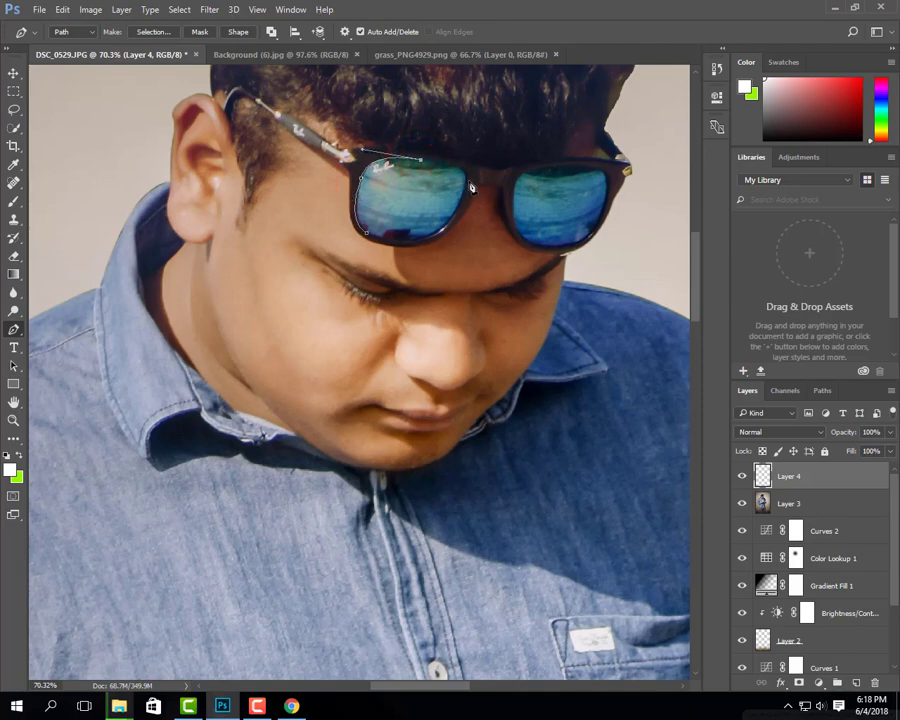
pyautogui.moveTo(466, 193); pyautogui.dragTo(467, 204)
pyautogui.moveTo(429, 237); pyautogui.dragTo(399, 256)
pyautogui.moveTo(380, 238); pyautogui.dragTo(386, 242)
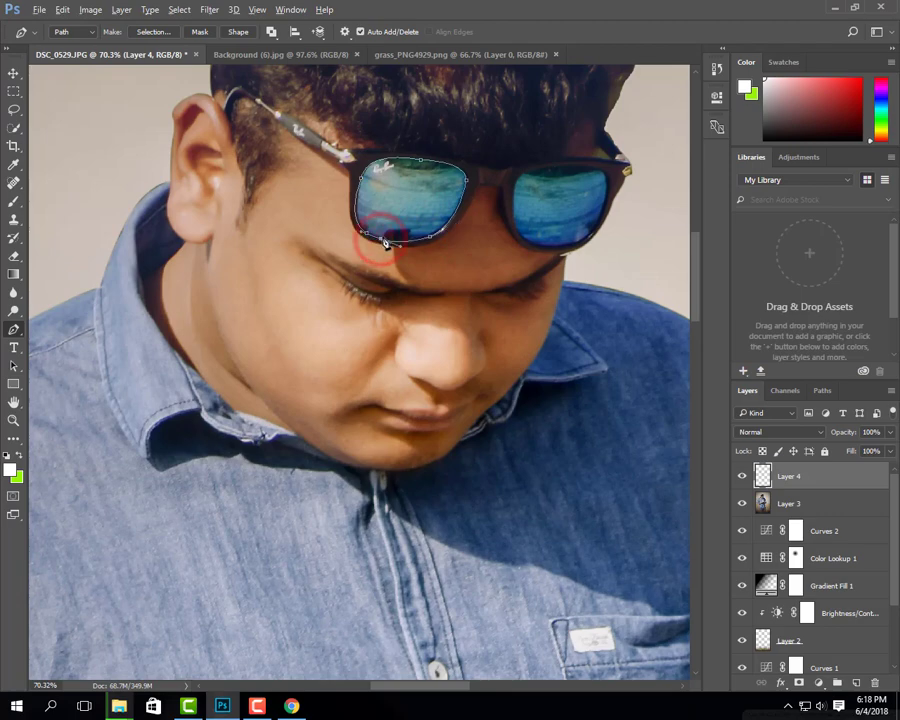
pyautogui.rightClick(403, 218)
pyautogui.click(418, 279)
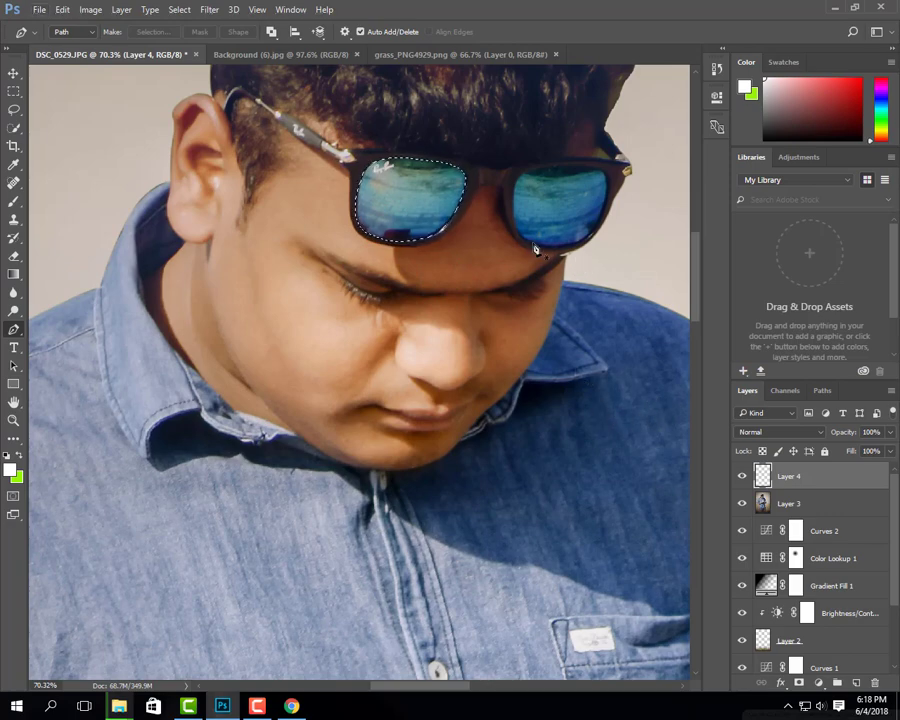
pyautogui.hotkey('alt', 'BackSpace')
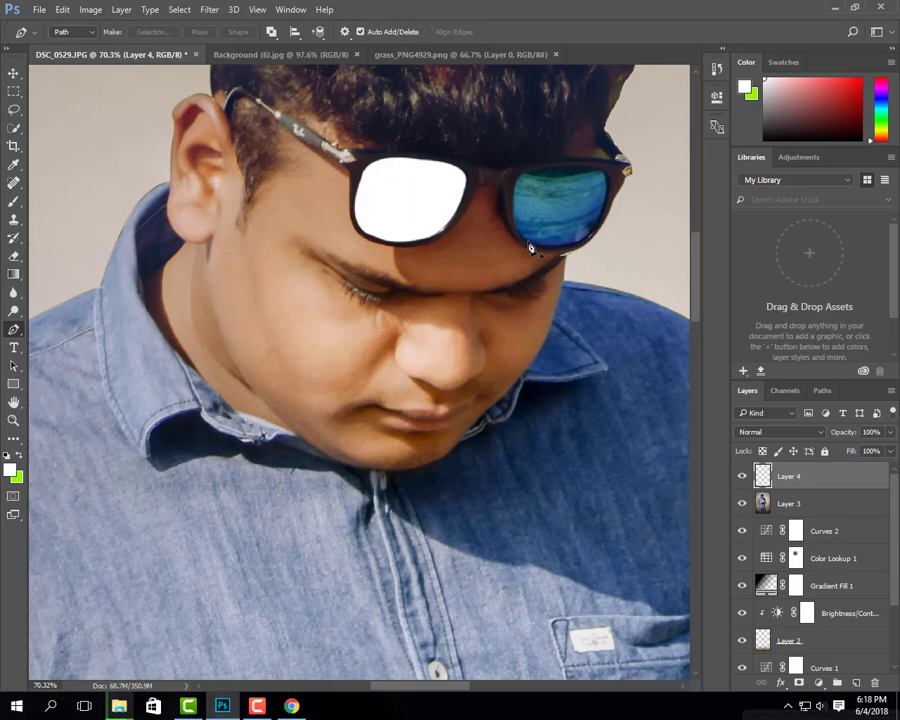
# Trace the right lens with the Pen, fill its selection with white, and deselect
pyautogui.click(524, 240)
pyautogui.moveTo(520, 181); pyautogui.dragTo(540, 142)
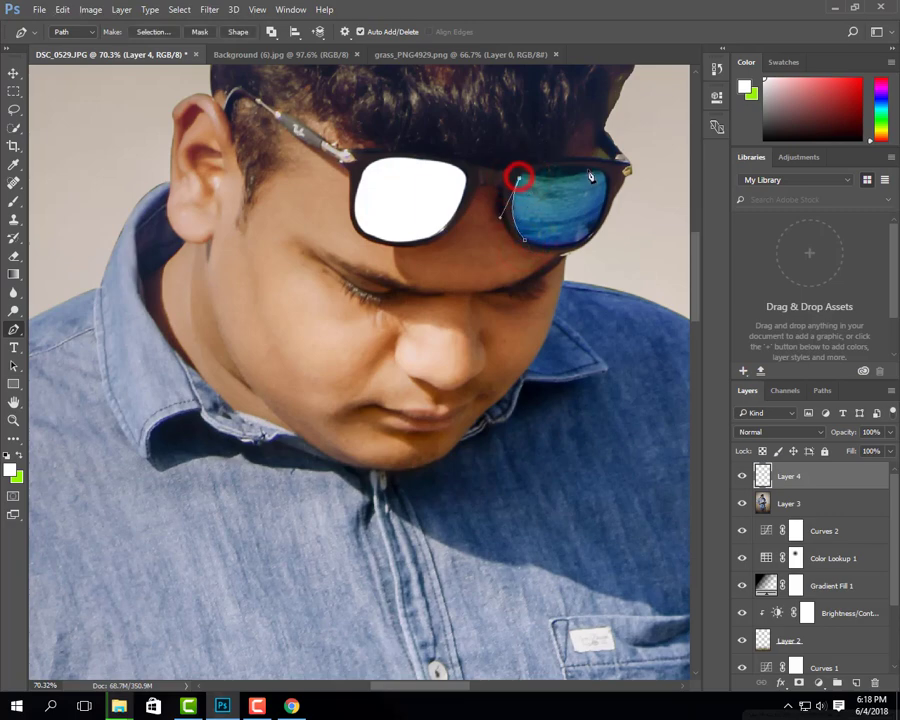
pyautogui.moveTo(609, 174); pyautogui.dragTo(648, 178)
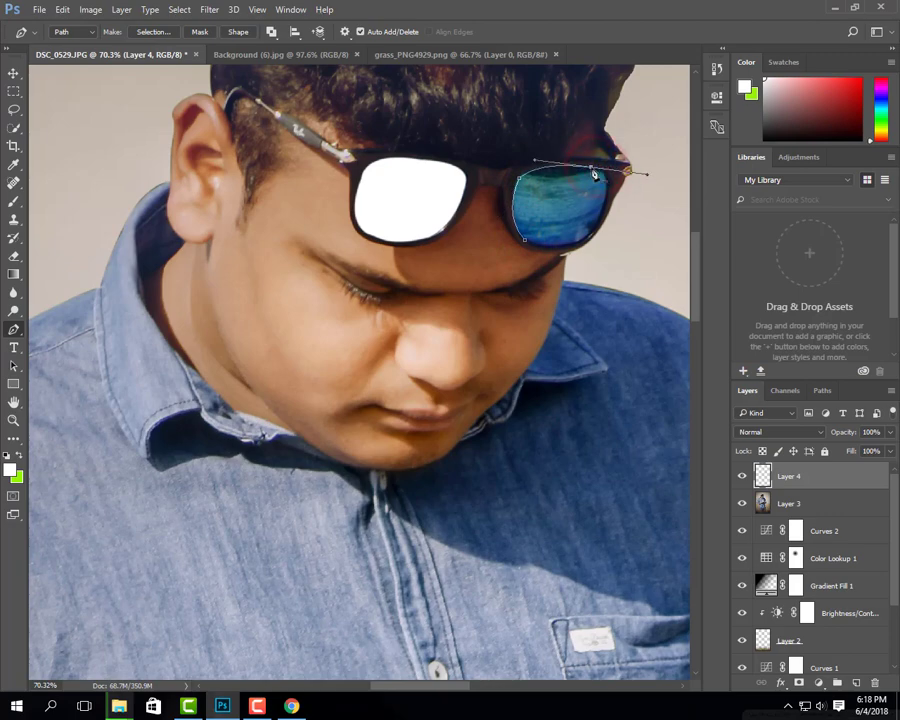
pyautogui.moveTo(609, 204)
pyautogui.mouseDown()
pyautogui.moveTo(593, 233)
pyautogui.moveTo(552, 250)
pyautogui.mouseUp()
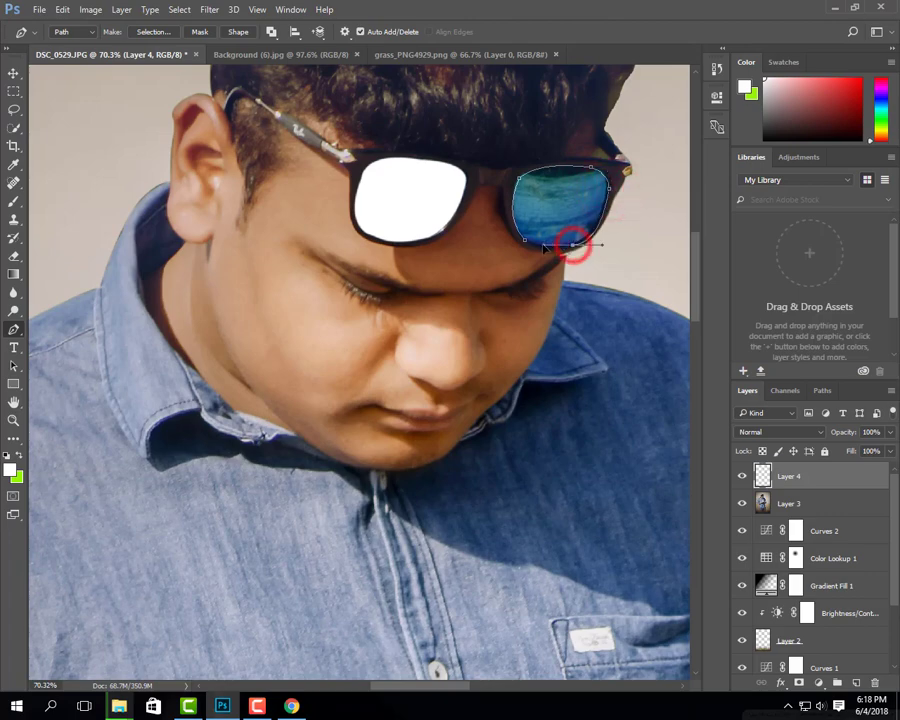
pyautogui.click(576, 250)
pyautogui.click(534, 246)
pyautogui.rightClick(535, 219)
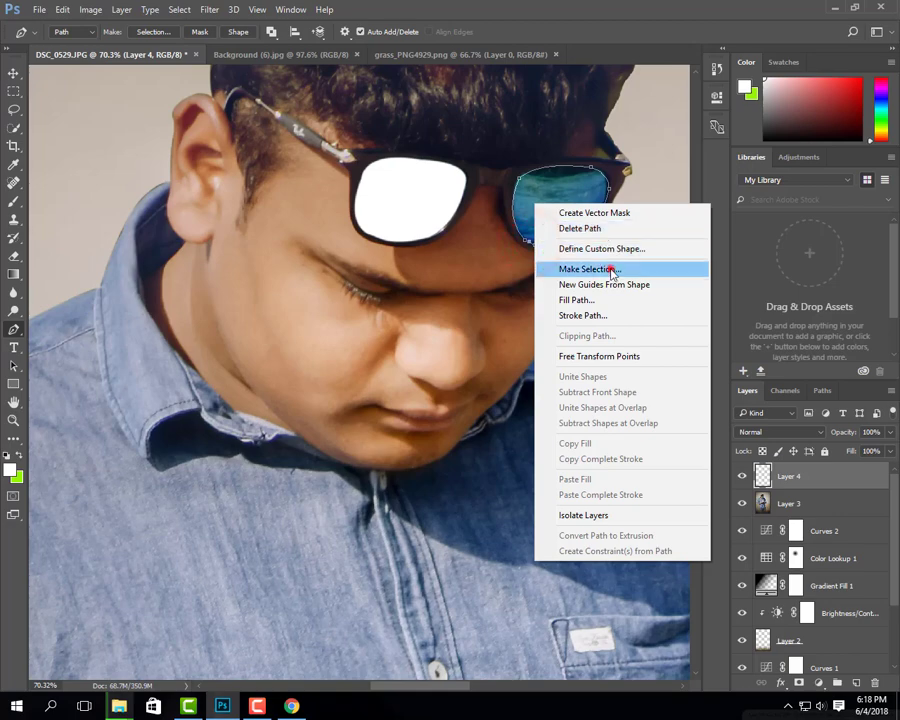
pyautogui.click(608, 265)
pyautogui.hotkey('alt', 'BackSpace')
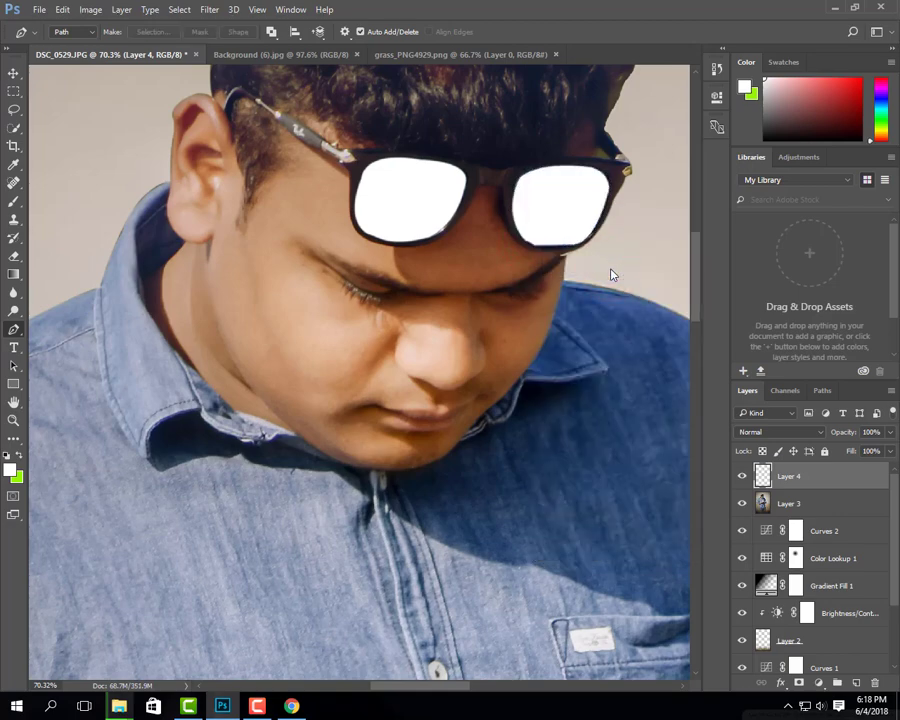
pyautogui.hotkey('ctrl', 'd')
pyautogui.scroll(-1, 620, 300)
pyautogui.scroll(-3, 610, 265)
pyautogui.scroll(-2, 815, 590)
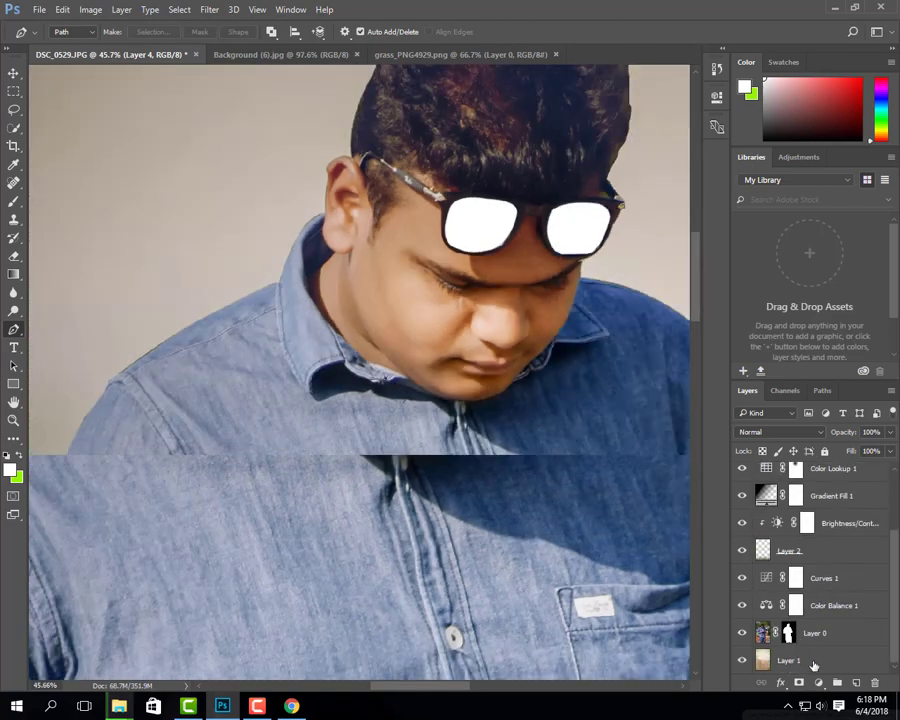
# Duplicate the blurred field Layer 1, move the copy to the top, and clip it to the lenses
pyautogui.click(812, 655)
pyautogui.moveTo(817, 664)
pyautogui.mouseDown()
pyautogui.moveTo(856, 682)
pyautogui.moveTo(835, 477)
pyautogui.moveTo(831, 488)
pyautogui.moveTo(793, 490)
pyautogui.mouseUp()
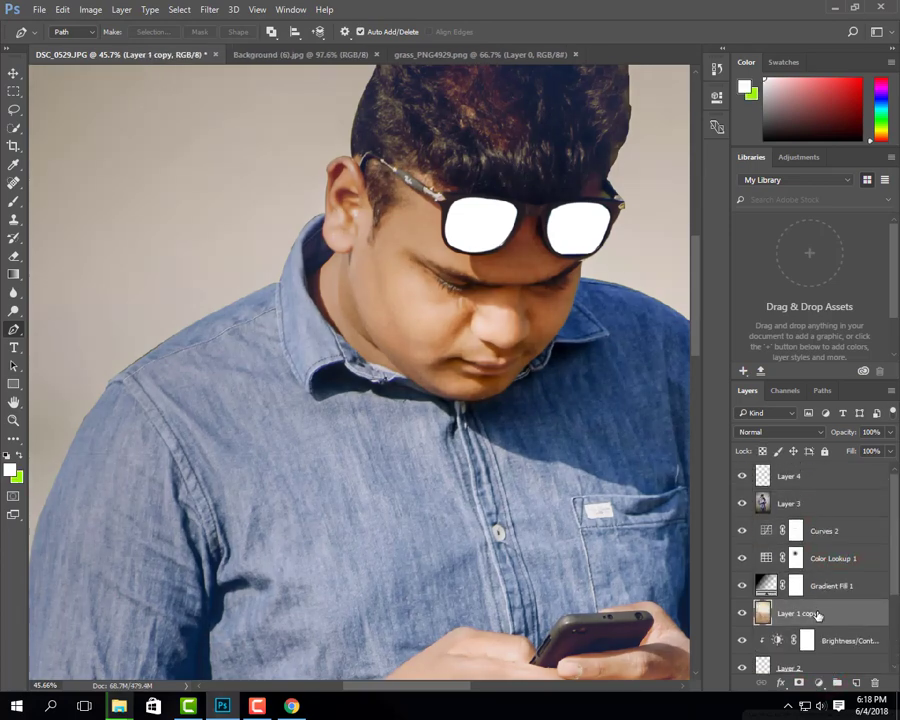
pyautogui.moveTo(818, 614); pyautogui.dragTo(818, 470)
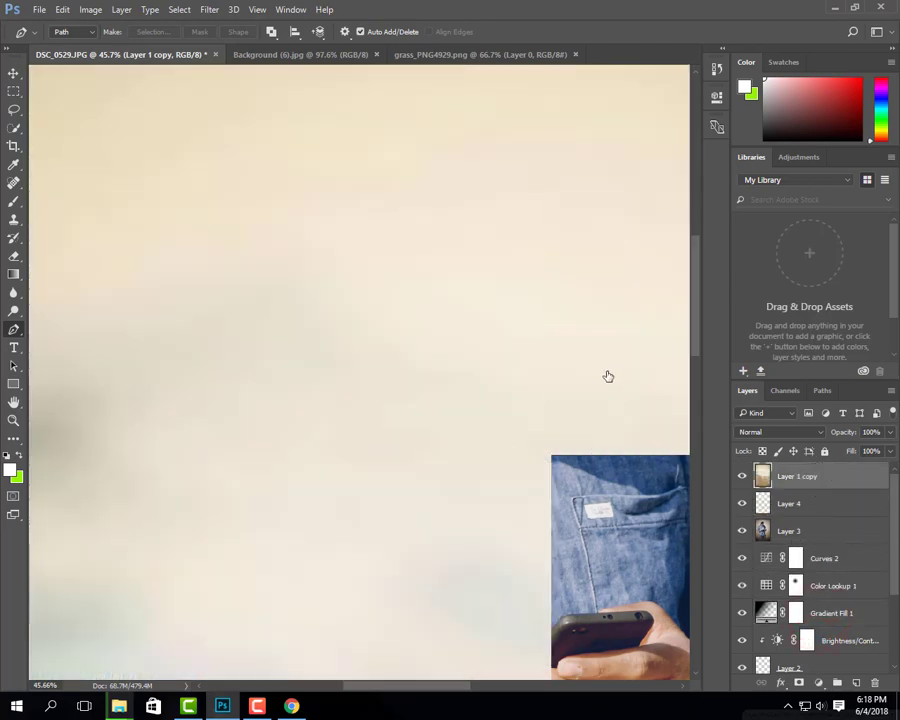
pyautogui.scroll(-5, 604, 376)
pyautogui.scroll(-3, 603, 391)
pyautogui.scroll(1, 482, 398)
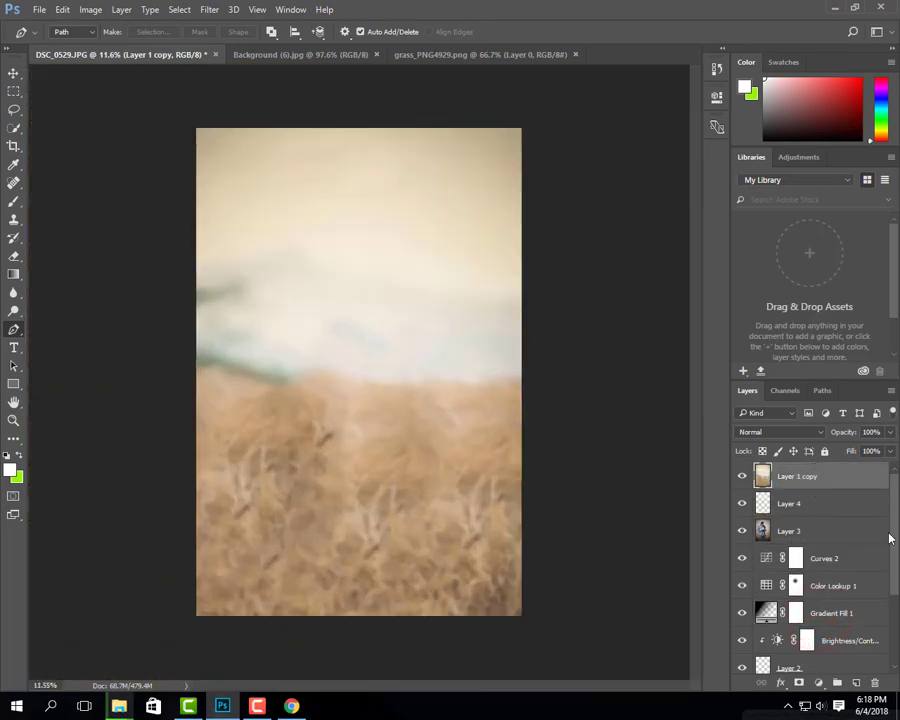
pyautogui.keyDown('alt'); pyautogui.click(816, 488); pyautogui.keyUp('alt')
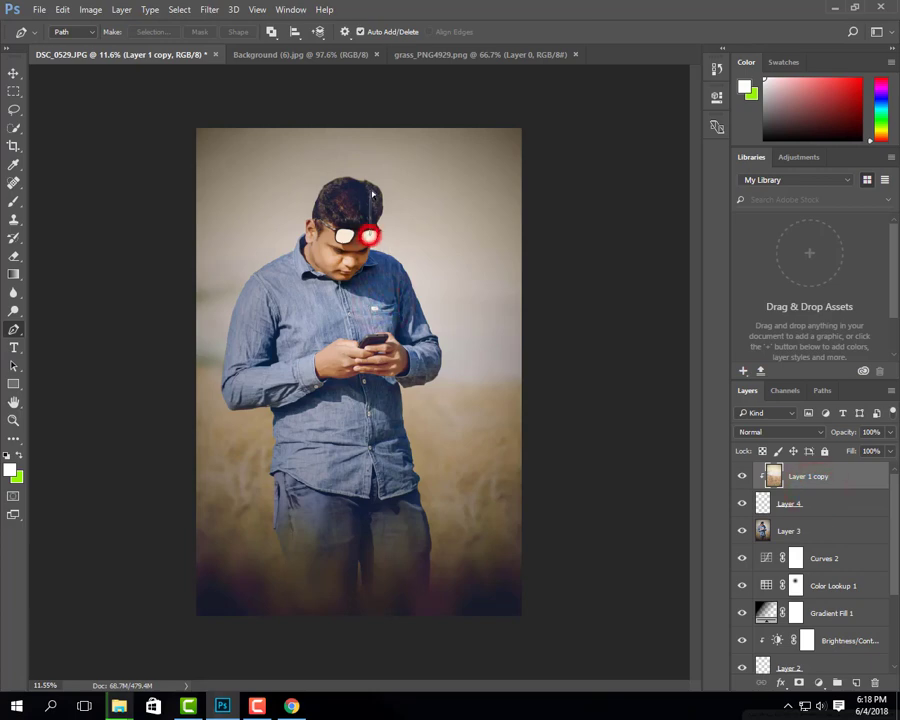
pyautogui.scroll(2, 360, 260)
# Scale the Layer 1 copy down over the sunglass lenses and commit the transform
pyautogui.hotkey('ctrl', 't')
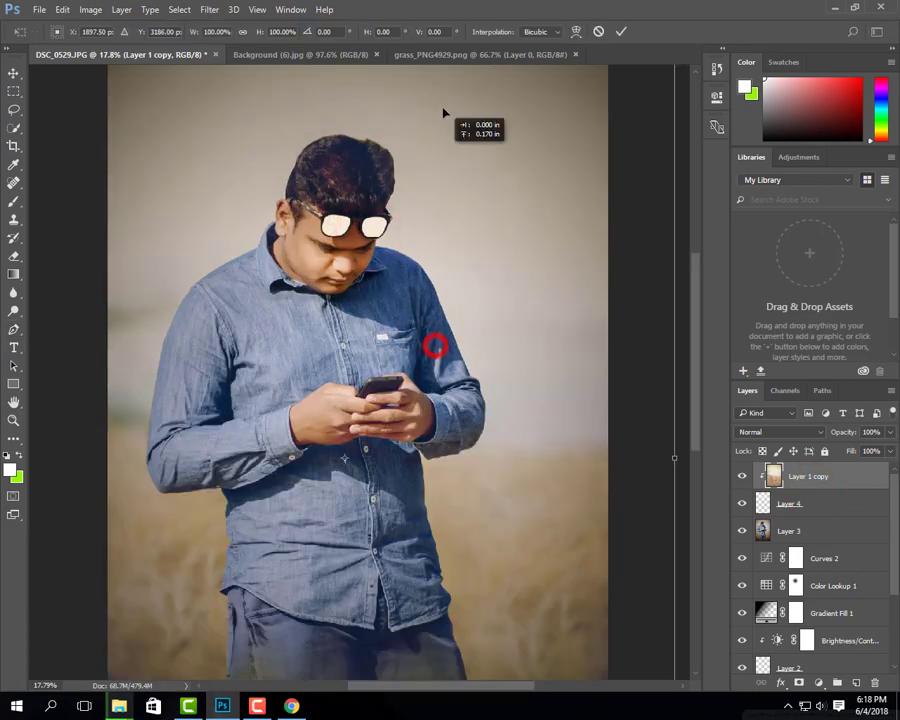
pyautogui.moveTo(432, 344)
pyautogui.mouseDown()
pyautogui.moveTo(450, 357)
pyautogui.moveTo(474, 442)
pyautogui.mouseUp()
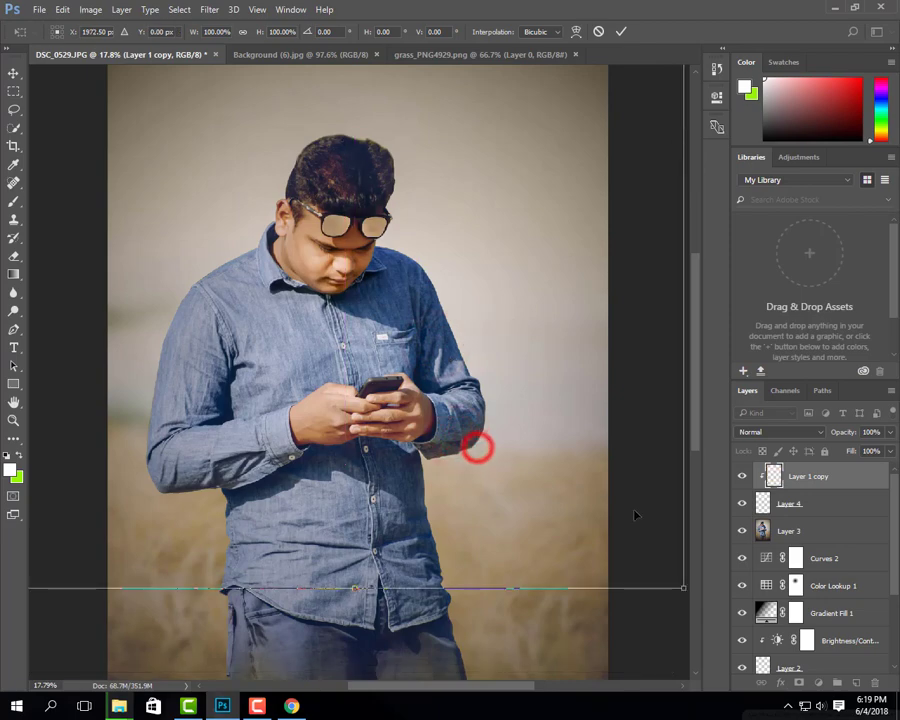
pyautogui.moveTo(682, 587); pyautogui.dragTo(445, 272)
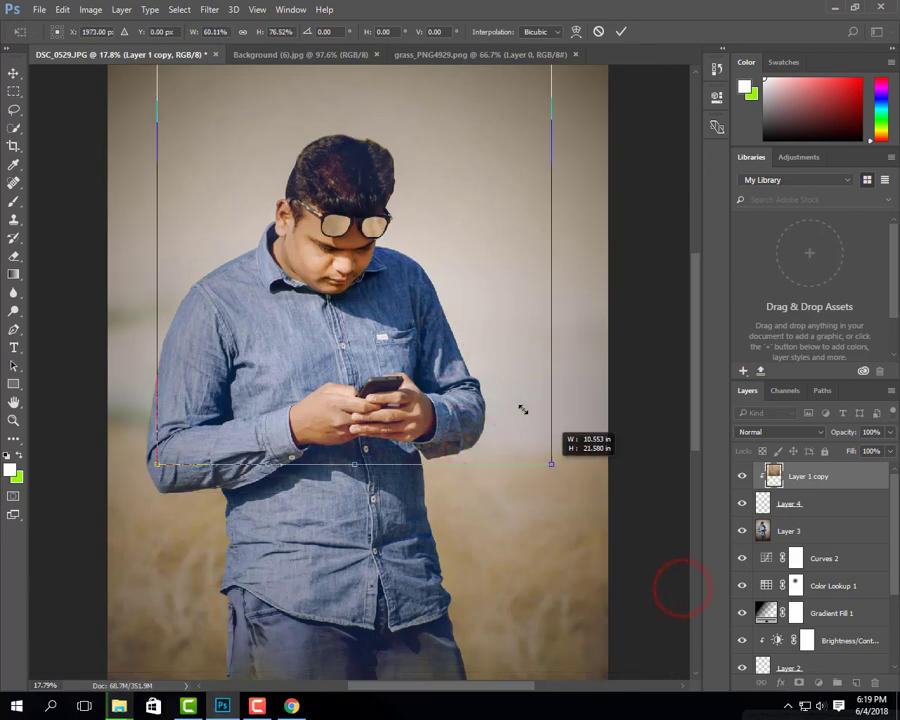
pyautogui.moveTo(402, 244); pyautogui.dragTo(397, 258)
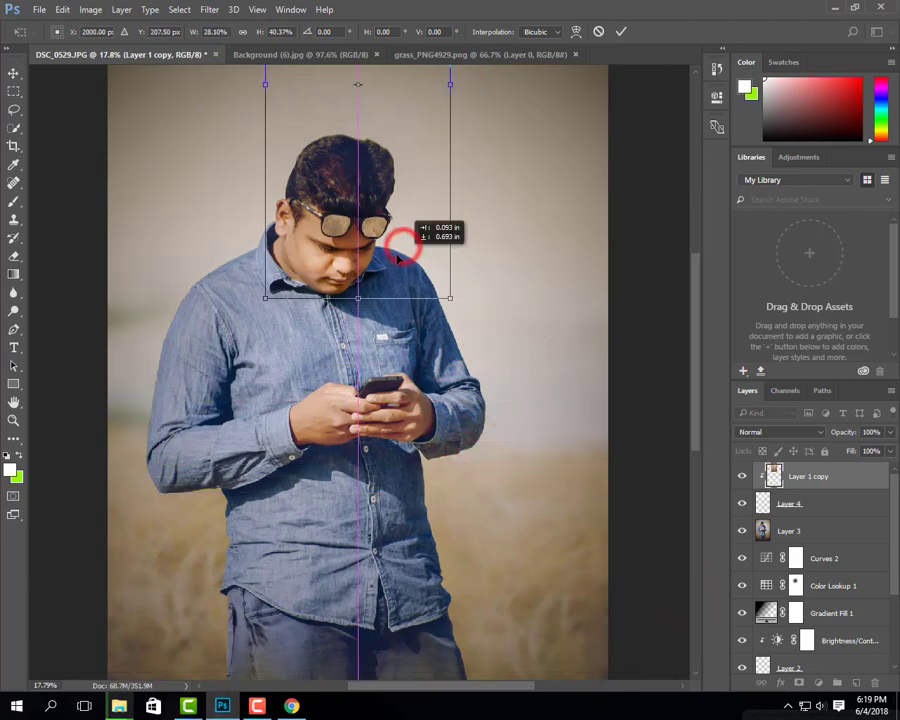
pyautogui.press('p')
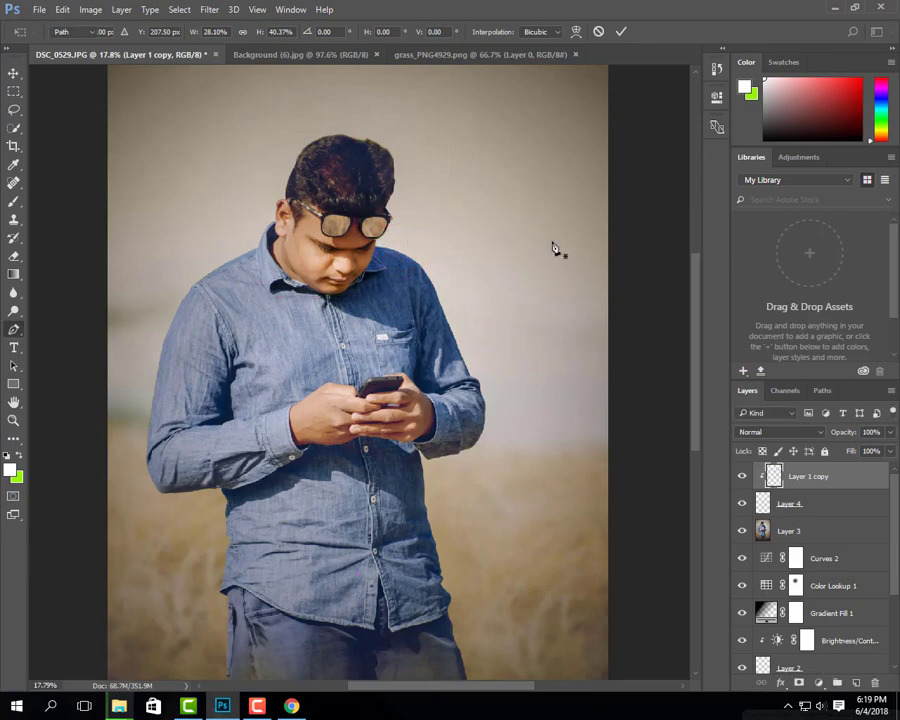
pyautogui.press('Return')
pyautogui.hotkey('ctrl', '0')
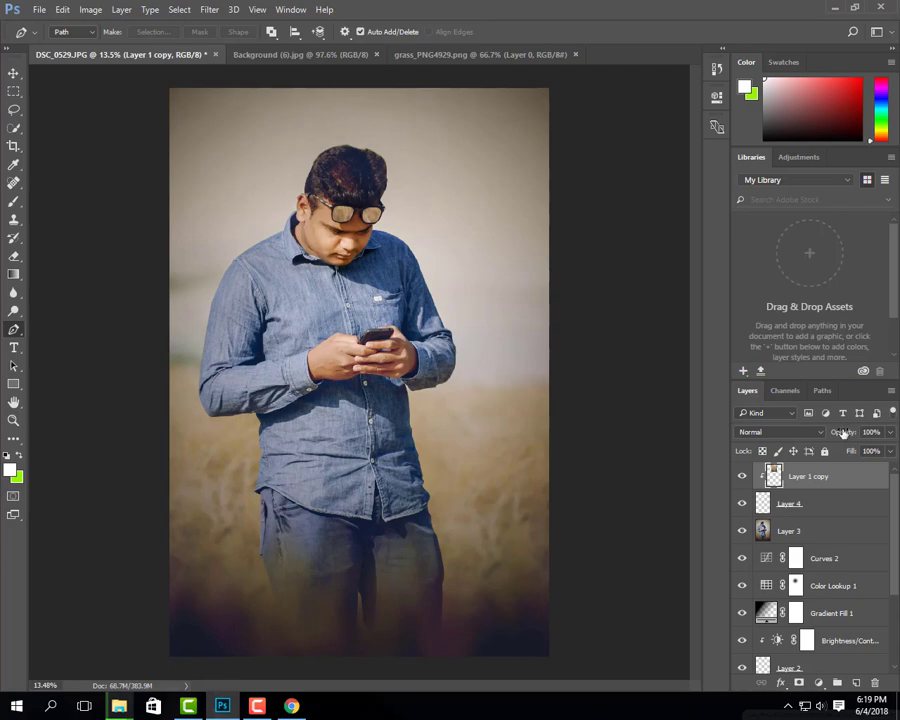
pyautogui.scroll(-1, 478, 170)
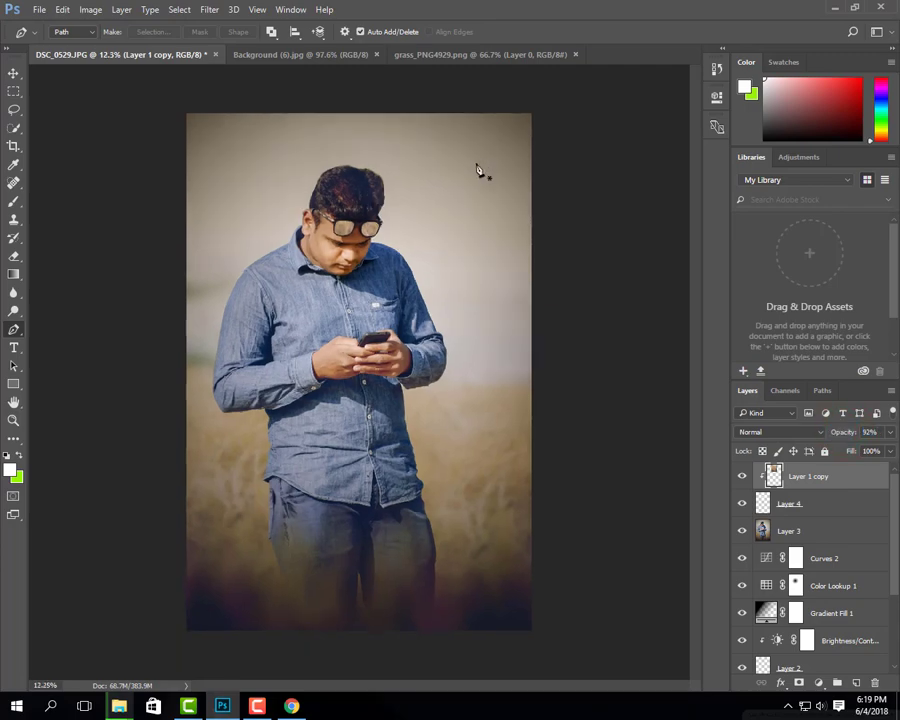
# On Layer 3, set up the Smudge Tool with a 39 px brush at 55% strength
pyautogui.click(822, 531)
pyautogui.scroll(3, 486, 244)
pyautogui.scroll(2, 448, 216)
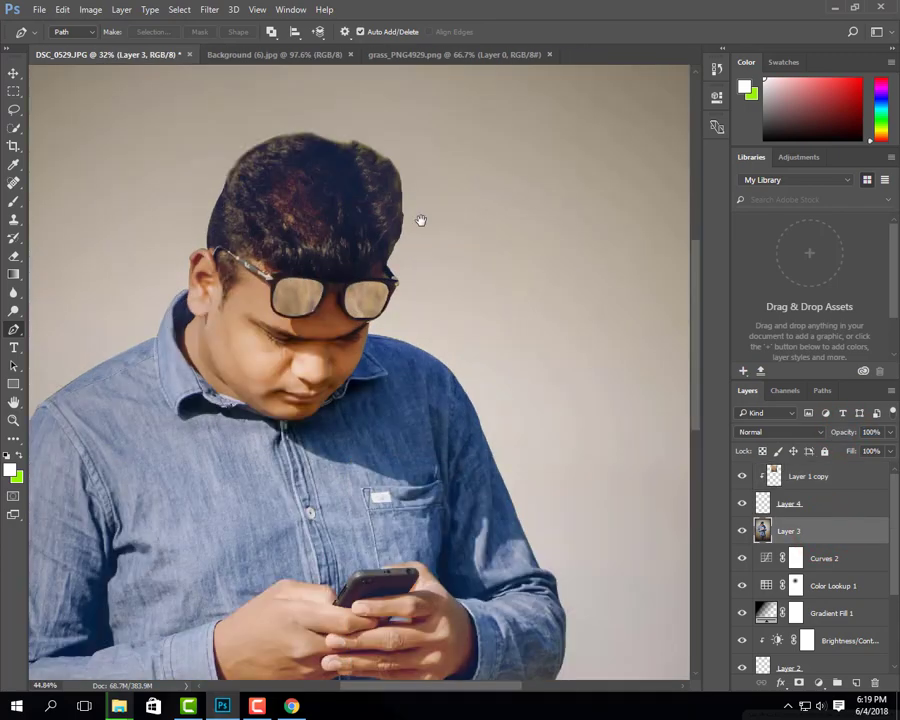
pyautogui.scroll(2, 418, 220)
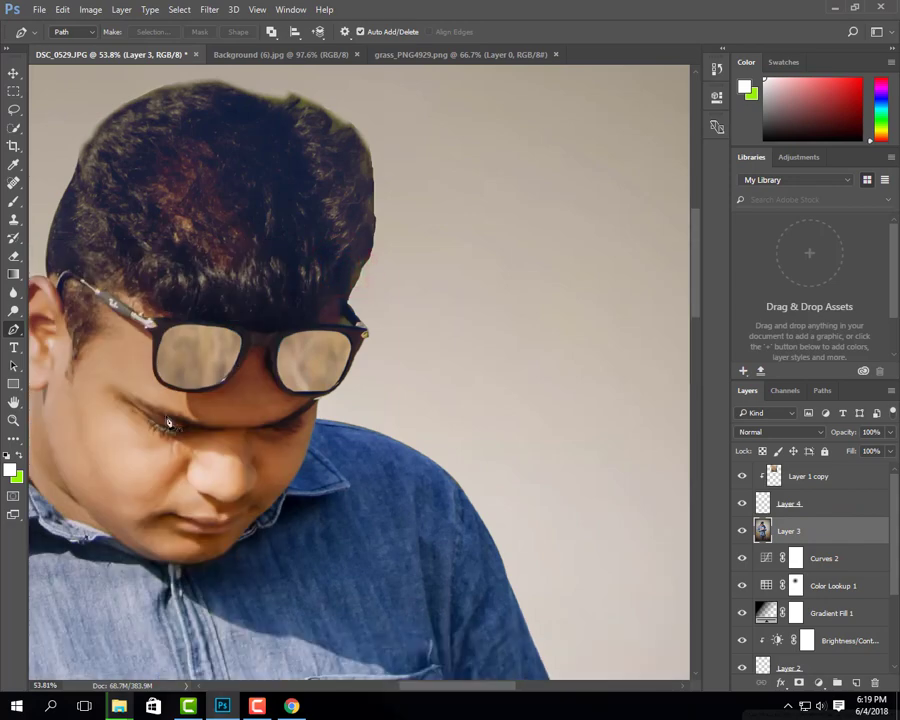
pyautogui.click(14, 308)
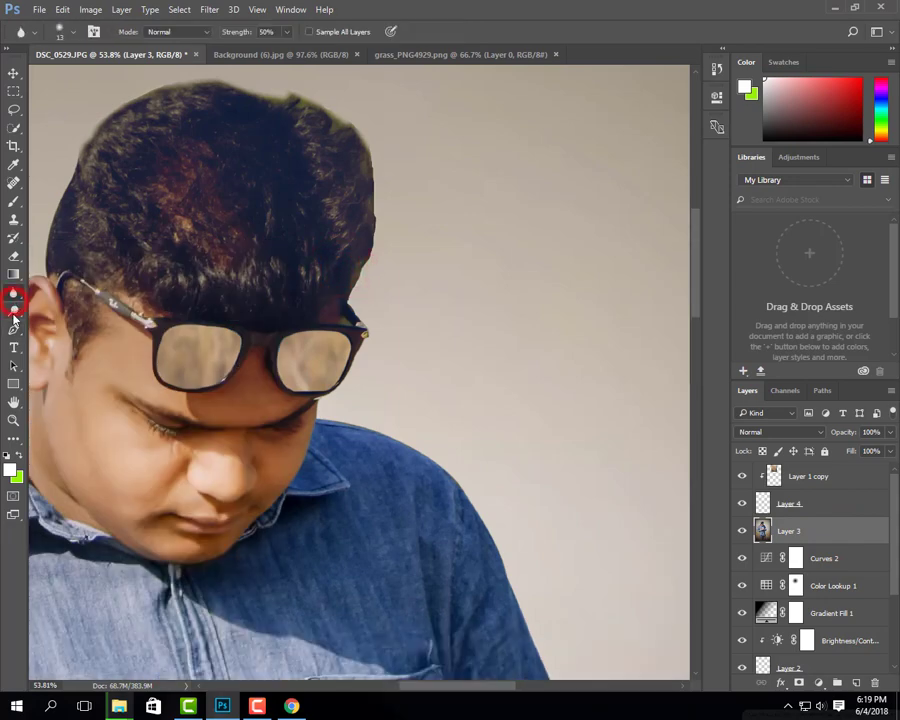
pyautogui.rightClick(14, 309)
pyautogui.click(14, 292)
pyautogui.rightClick(14, 292)
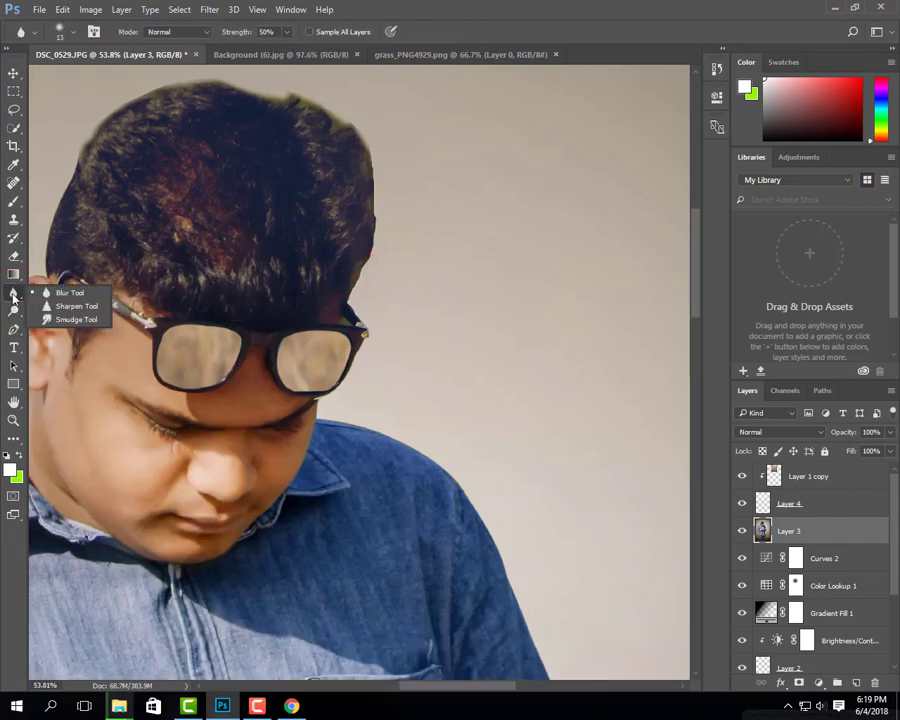
pyautogui.click(70, 320)
pyautogui.rightClick(205, 262)
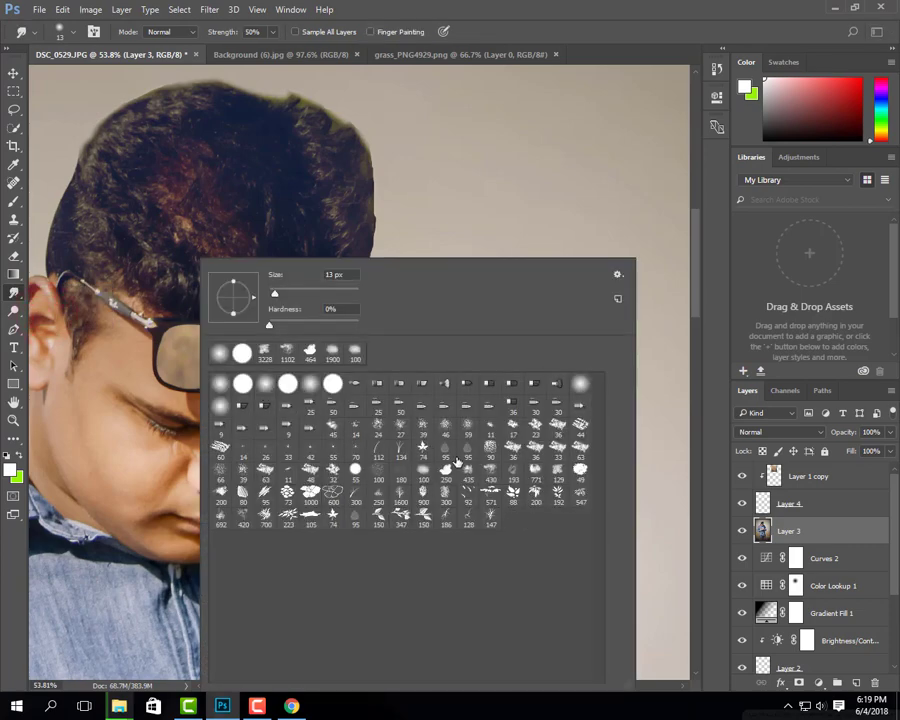
pyautogui.click(422, 428)
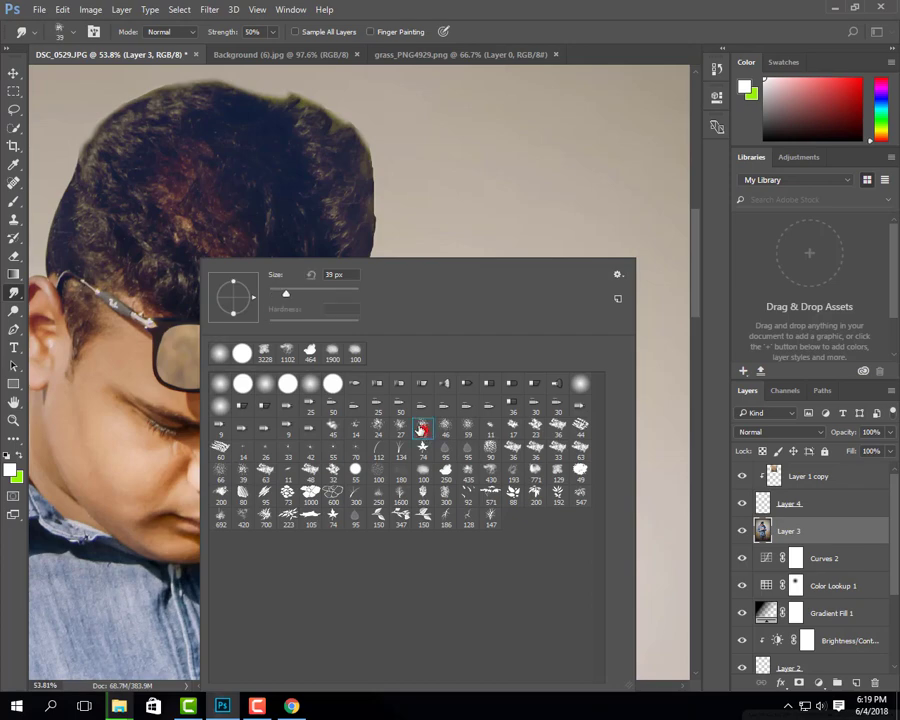
pyautogui.click(340, 212)
pyautogui.scroll(2, 340, 212)
pyautogui.click(272, 31)
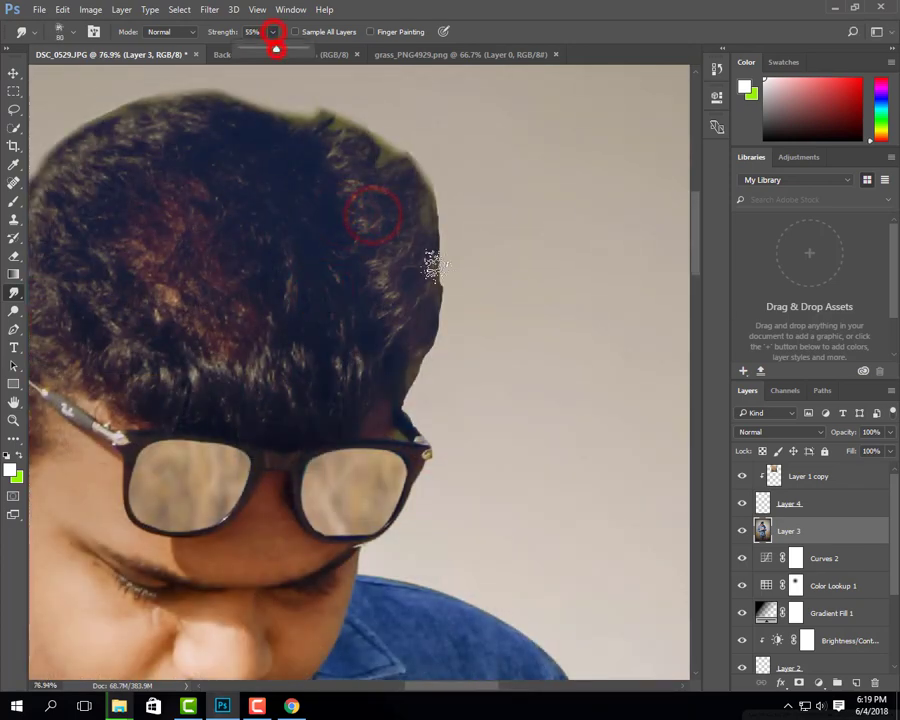
pyautogui.moveTo(420, 294); pyautogui.dragTo(450, 349)
# Streak the top and top-right hair edges outward into wispy upward strands
pyautogui.moveTo(462, 228); pyautogui.dragTo(296, 144)
pyautogui.moveTo(352, 188); pyautogui.dragTo(310, 150)
pyautogui.moveTo(435, 420)
pyautogui.mouseDown()
pyautogui.moveTo(512, 284)
pyautogui.moveTo(557, 319)
pyautogui.mouseUp()
pyautogui.moveTo(104, 300); pyautogui.dragTo(176, 216)
pyautogui.moveTo(232, 200); pyautogui.dragTo(256, 203)
pyautogui.moveTo(380, 210)
pyautogui.mouseDown()
pyautogui.moveTo(400, 236)
pyautogui.moveTo(456, 240)
pyautogui.mouseUp()
pyautogui.moveTo(511, 302); pyautogui.dragTo(550, 326)
pyautogui.moveTo(509, 398); pyautogui.dragTo(593, 352)
pyautogui.scroll(-3, 593, 352)
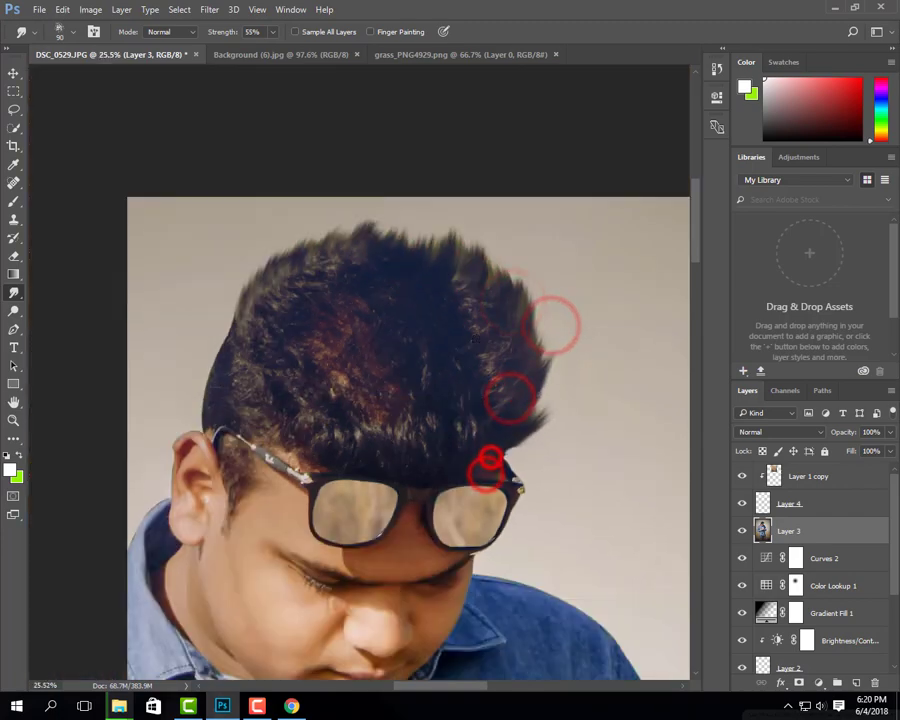
pyautogui.scroll(-3, 488, 456)
pyautogui.scroll(3, 488, 456)
pyautogui.scroll(2, 360, 250)
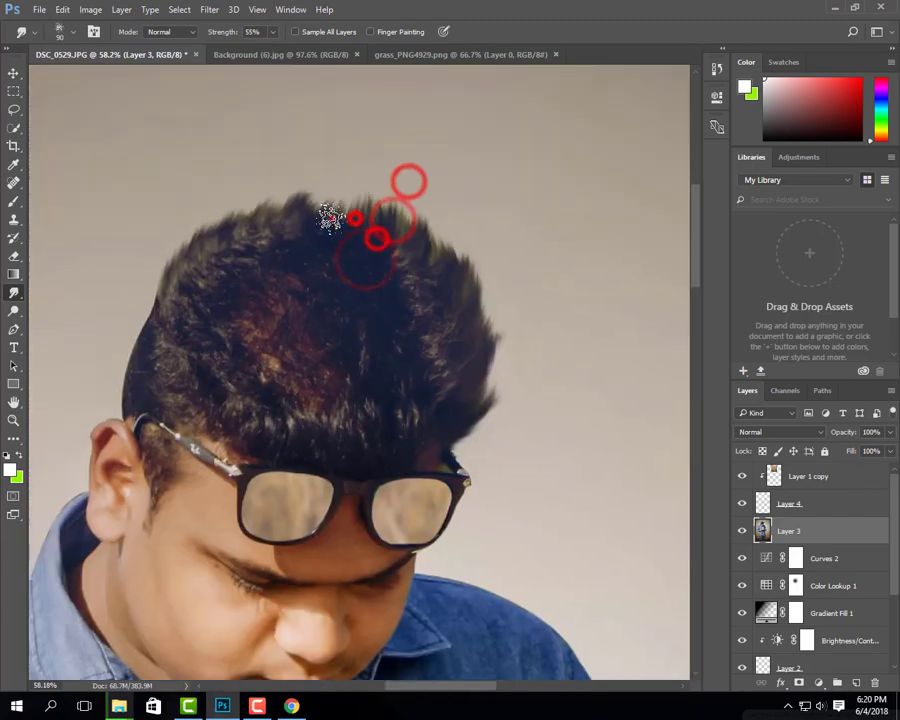
pyautogui.scroll(-1, 430, 366)
pyautogui.scroll(-2, 470, 384)
pyautogui.scroll(-2, 582, 343)
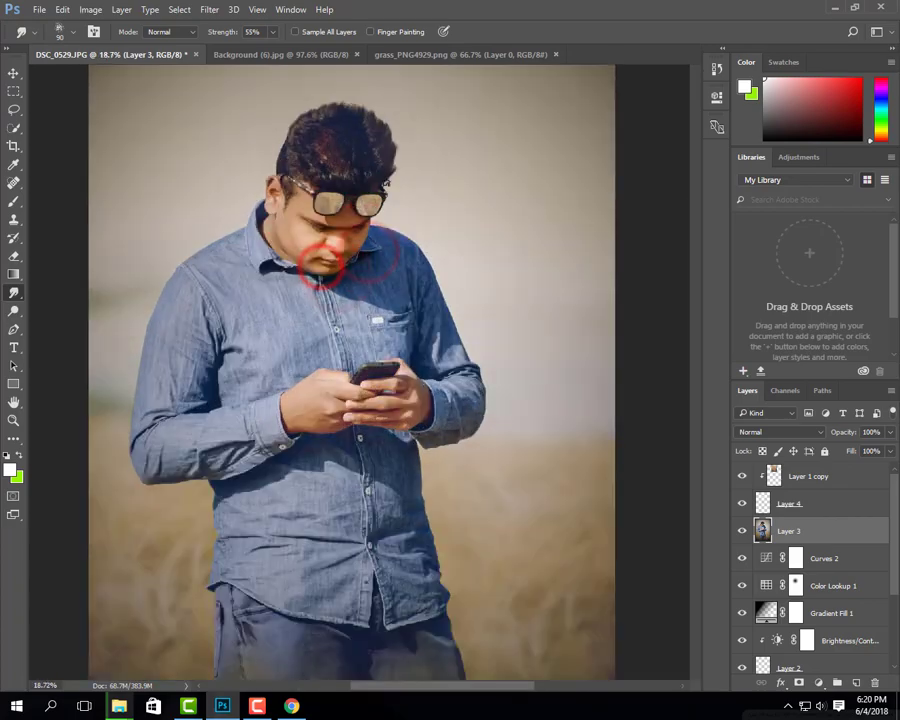
pyautogui.scroll(3, 400, 240)
# Clone Stamp background over stray bits on the hair's right edge, then select Layer 1 copy
pyautogui.scroll(1, 407, 263)
pyautogui.press('s')
pyautogui.keyDown('alt'); pyautogui.click(408, 262); pyautogui.keyUp('alt')
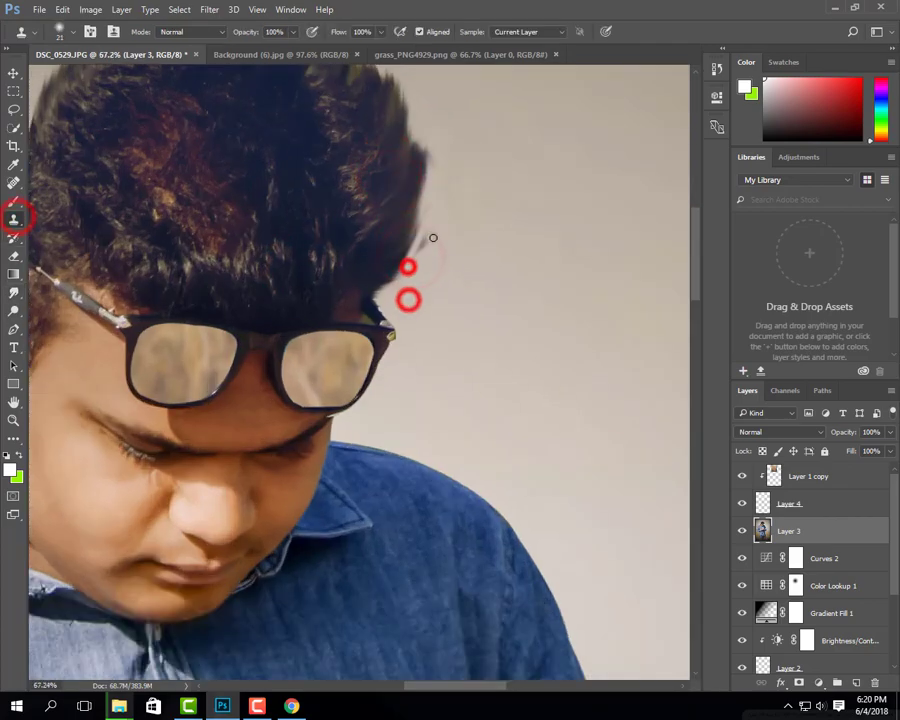
pyautogui.scroll(1, 406, 262)
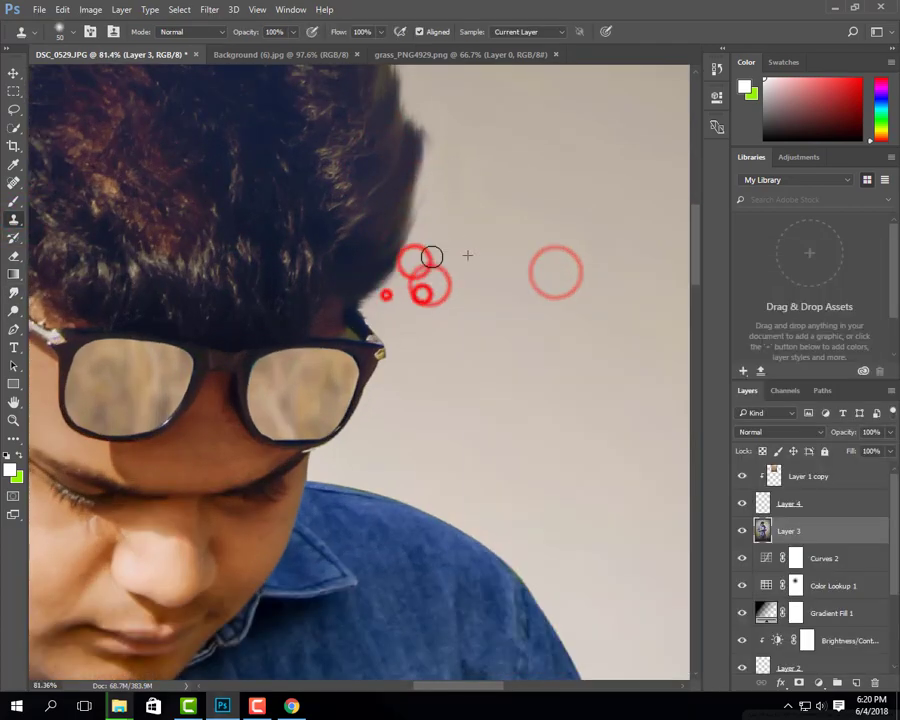
pyautogui.scroll(-9, 430, 250)
pyautogui.scroll(3, 390, 290)
pyautogui.scroll(4, 390, 180)
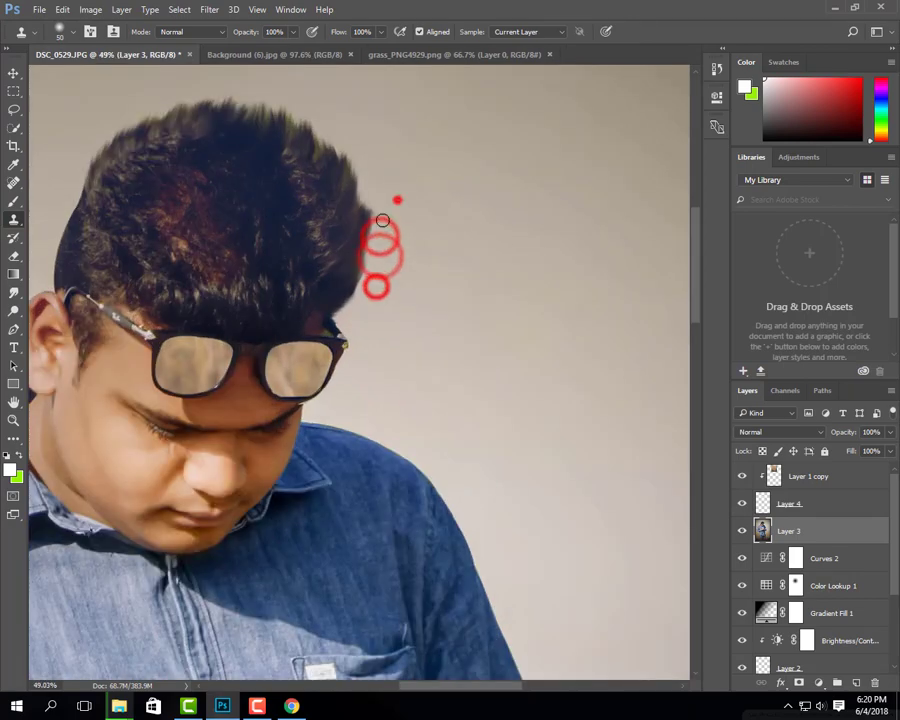
pyautogui.scroll(-4, 394, 304)
pyautogui.scroll(-3, 394, 304)
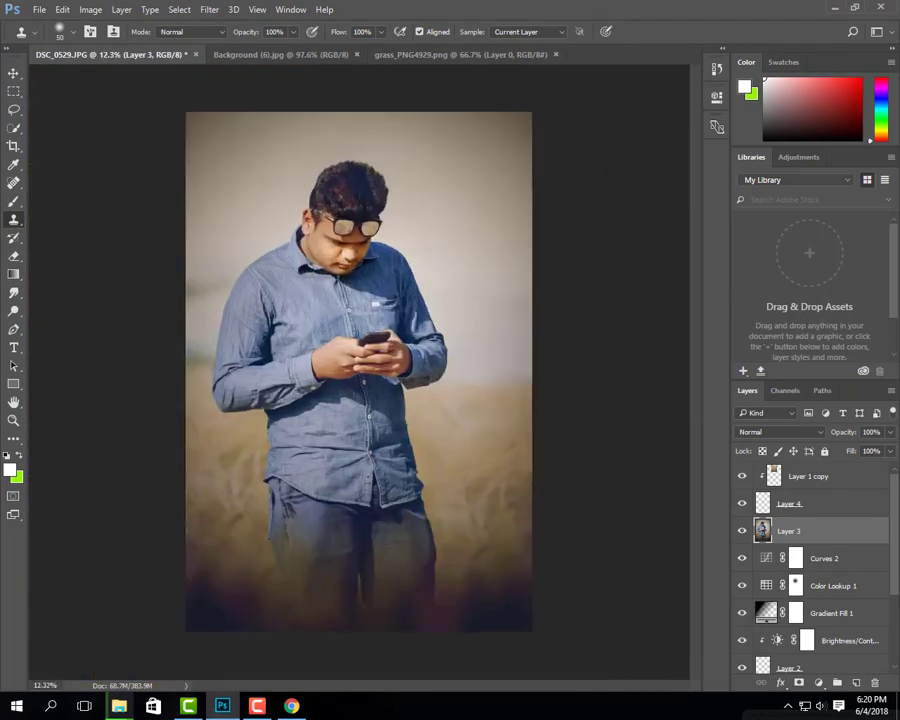
pyautogui.scroll(1, 355, 369)
pyautogui.click(825, 476)
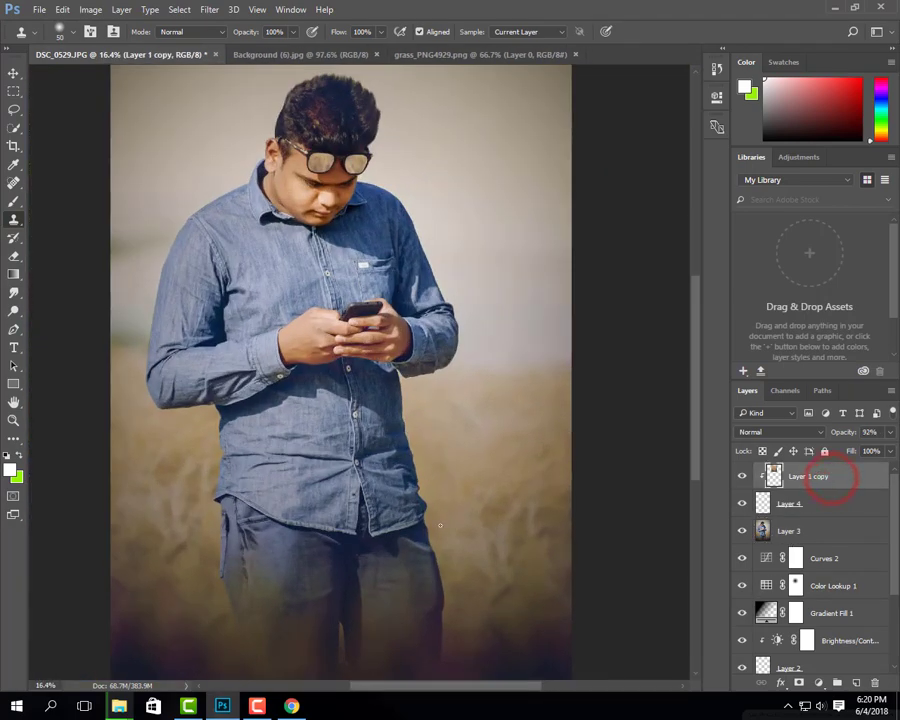
# Add a Color Lookup layer using Kodak 5218 Kodak 2395 (by Adobe).cube at 65% opacity
pyautogui.click(818, 683)
pyautogui.click(806, 583)
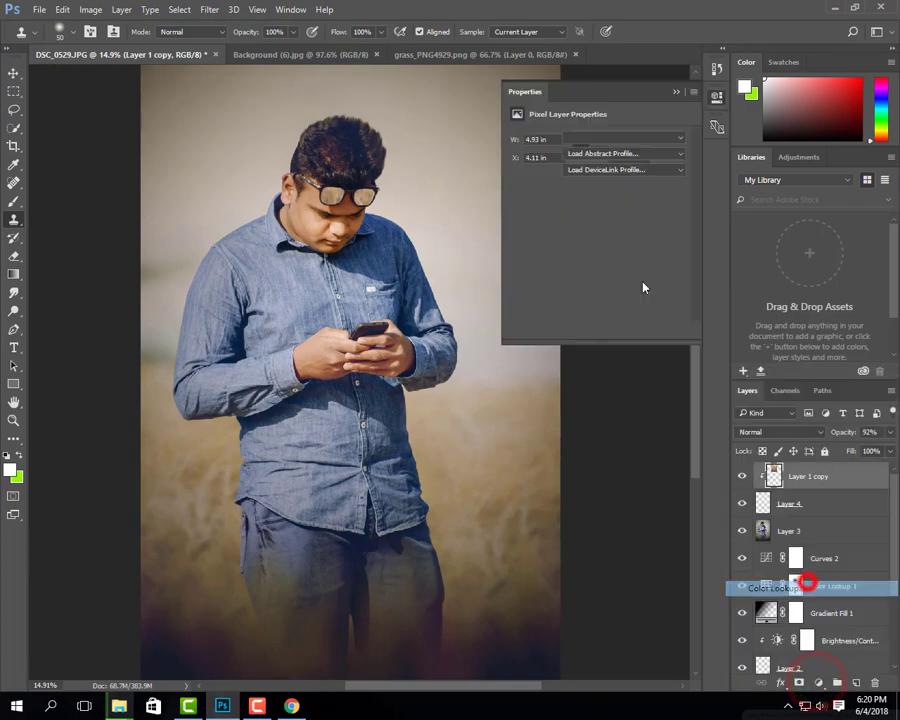
pyautogui.click(615, 138)
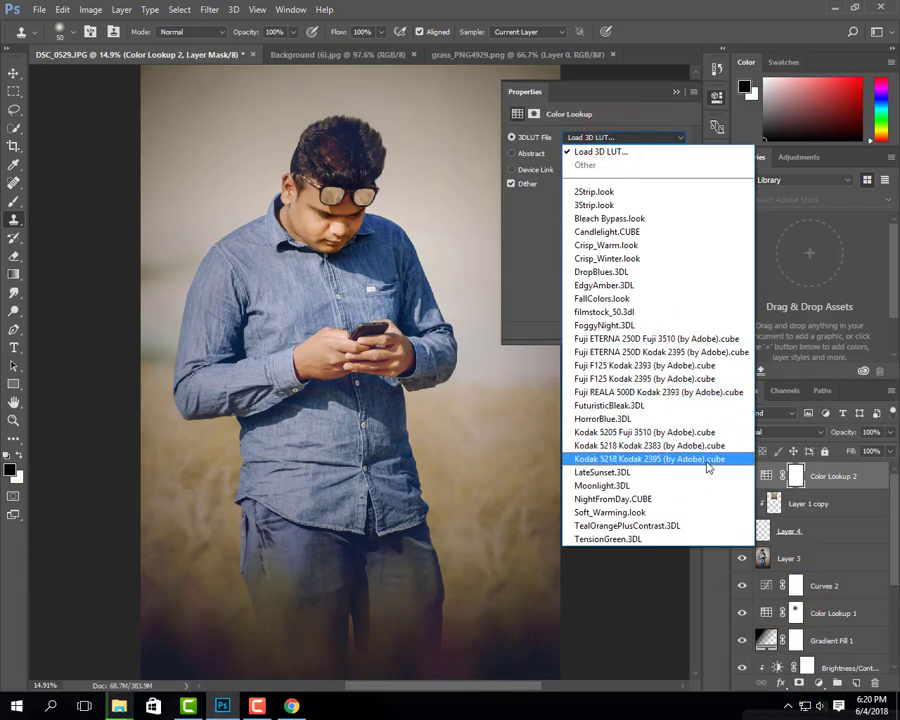
pyautogui.click(704, 461)
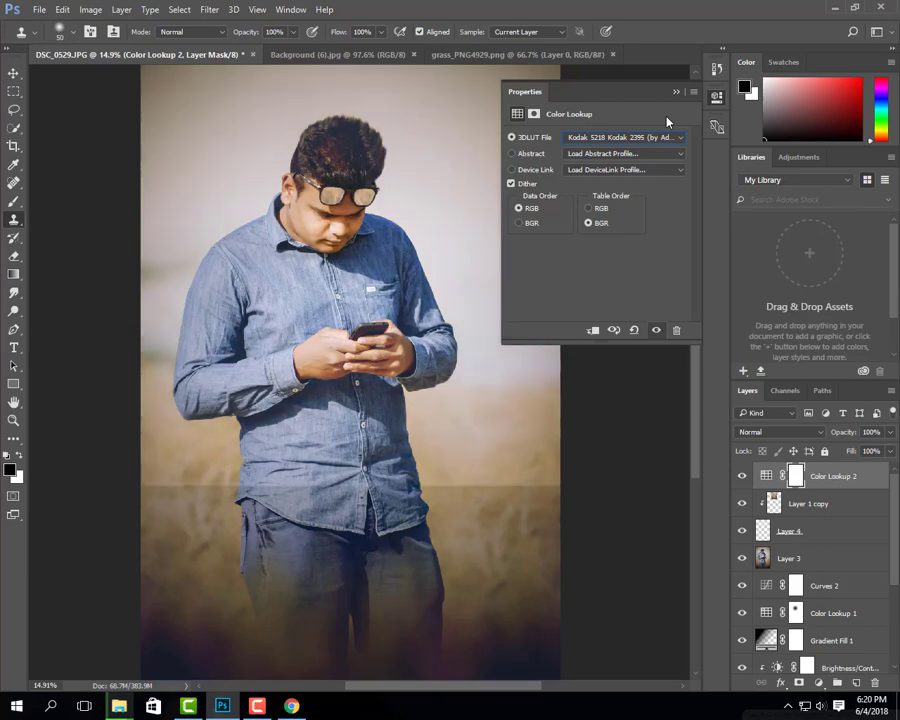
pyautogui.click(675, 91)
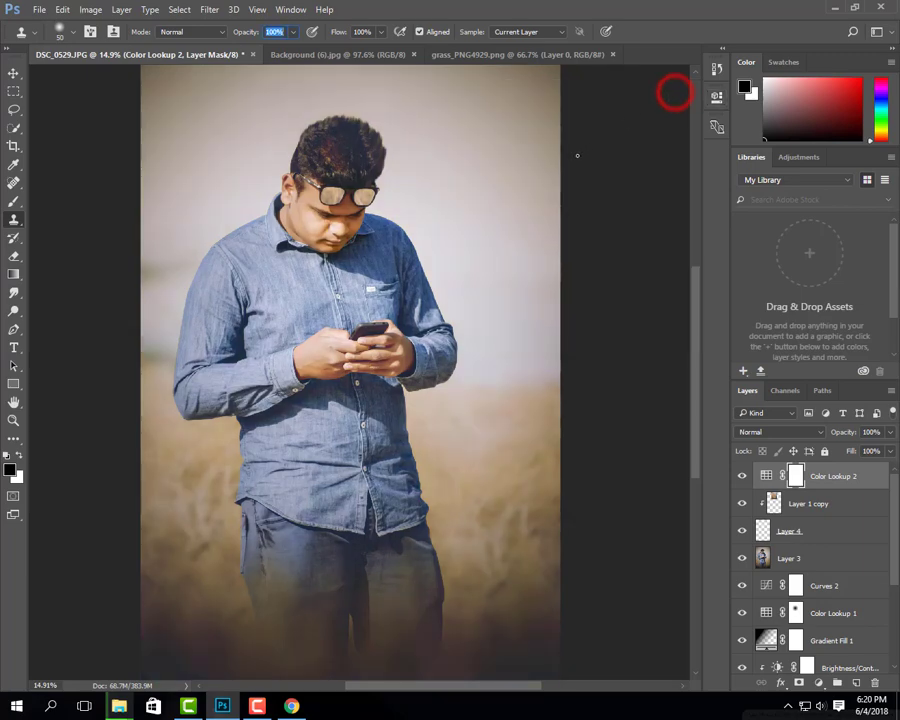
pyautogui.scroll(-1, 539, 181)
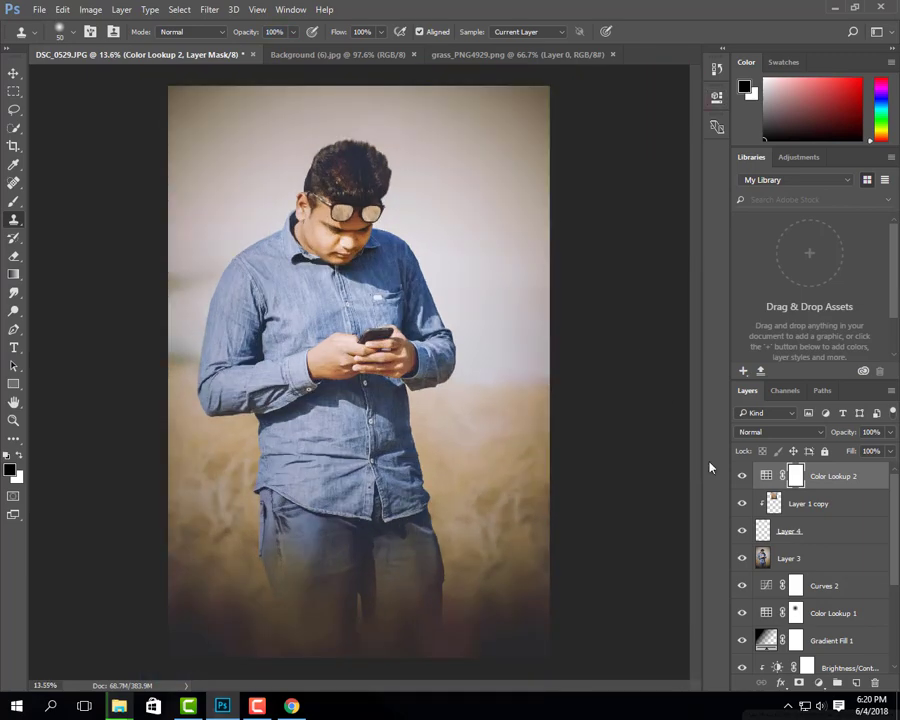
pyautogui.click(890, 433)
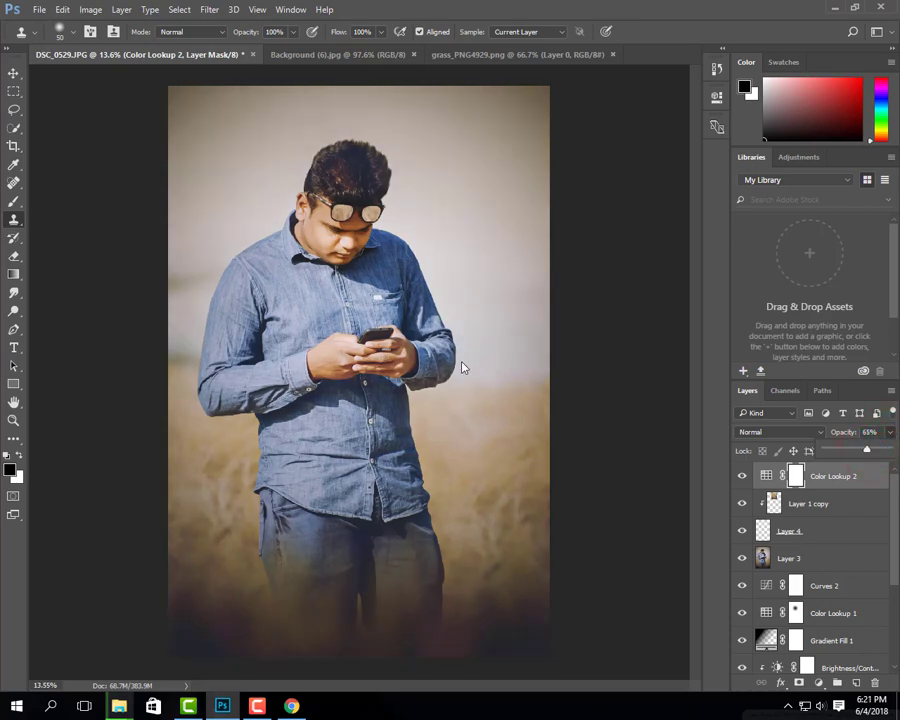
pyautogui.scroll(1, 462, 368)
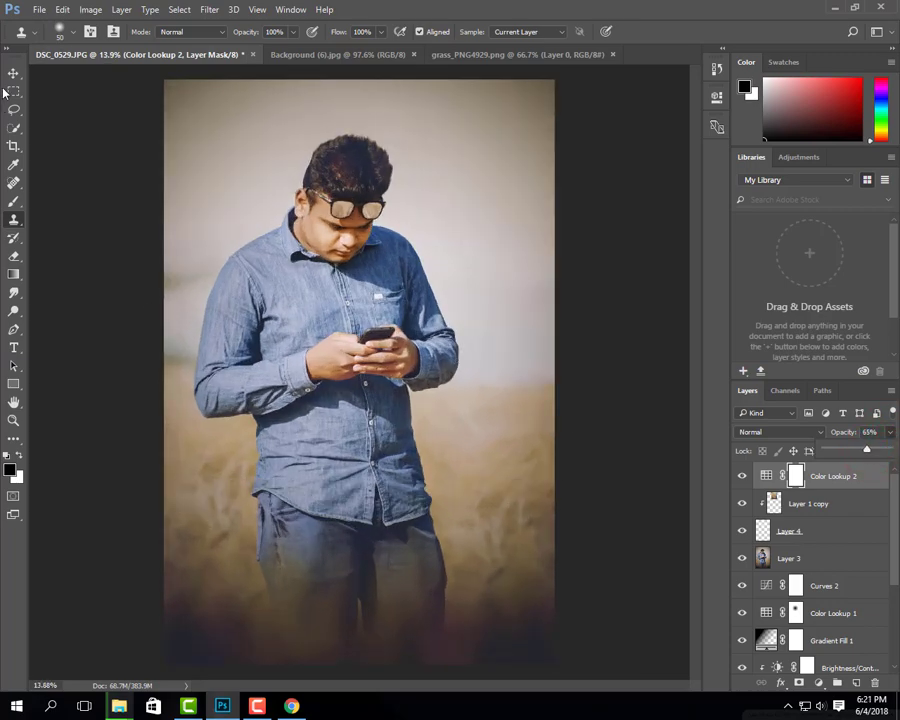
pyautogui.click(14, 72)
pyautogui.scroll(-1, 390, 370)
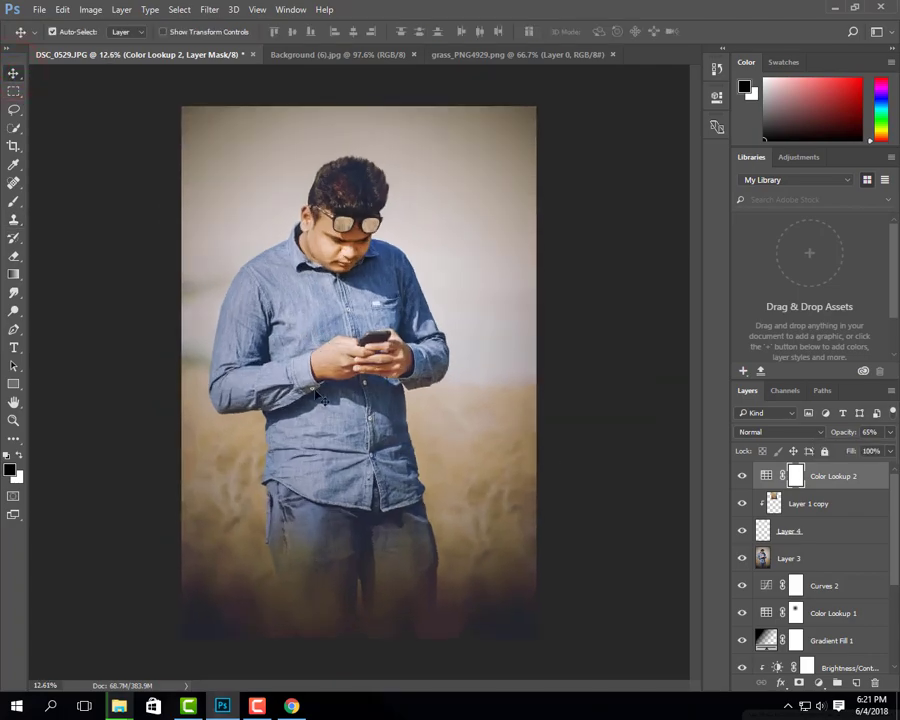